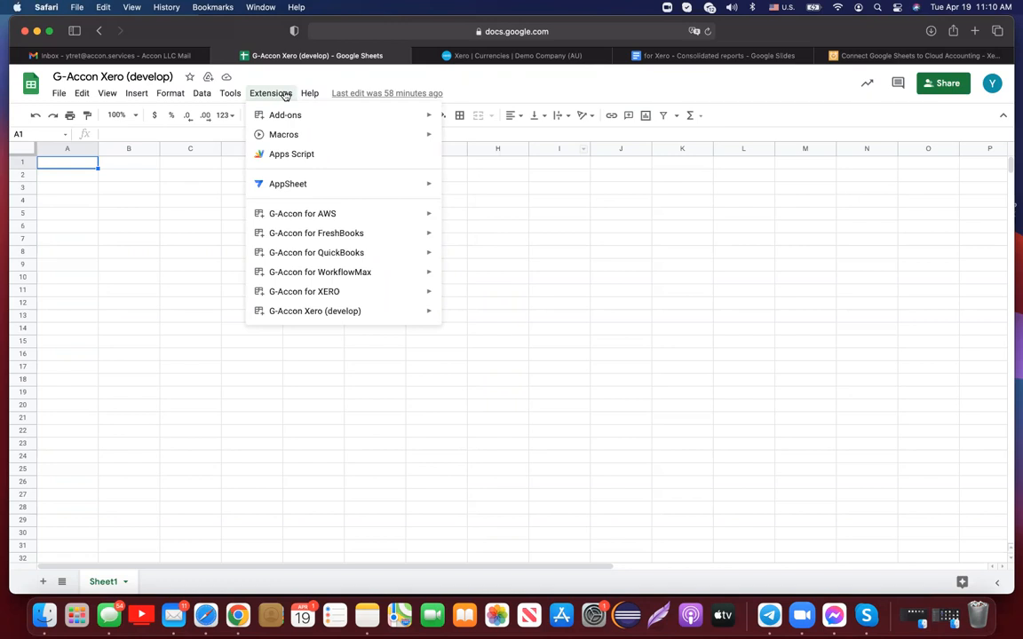
# - Bring up the G-Accon Xero (develop) submenu under Extensions, showing Switch Organisation and Reports
pyautogui.moveTo(360, 312)
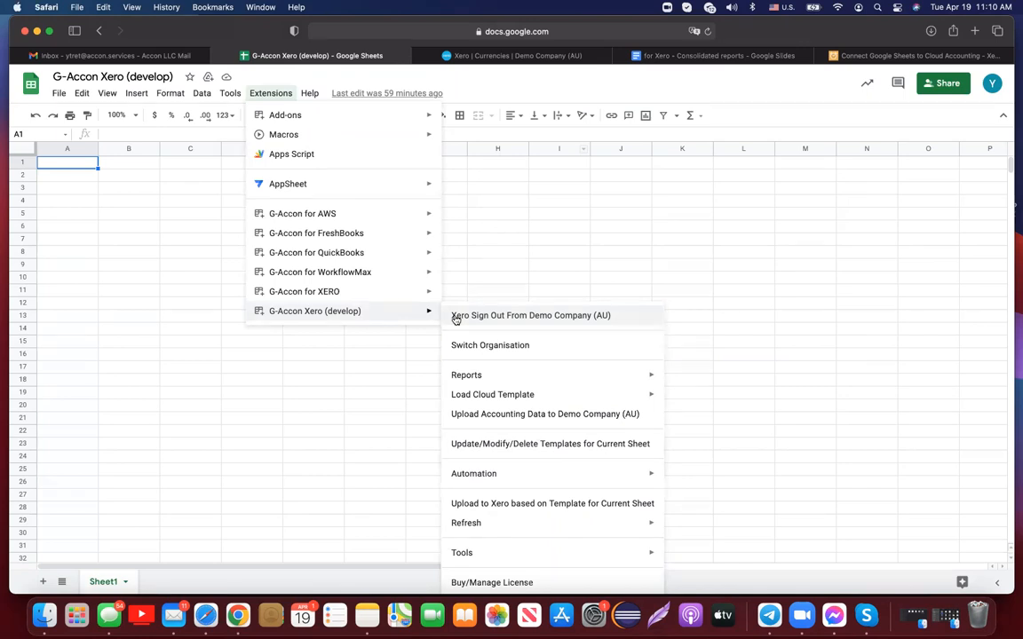
# - In Xero, confirm G-Accon Partner is among Demo Company (AU)'s connected apps
pyautogui.click(541, 58)
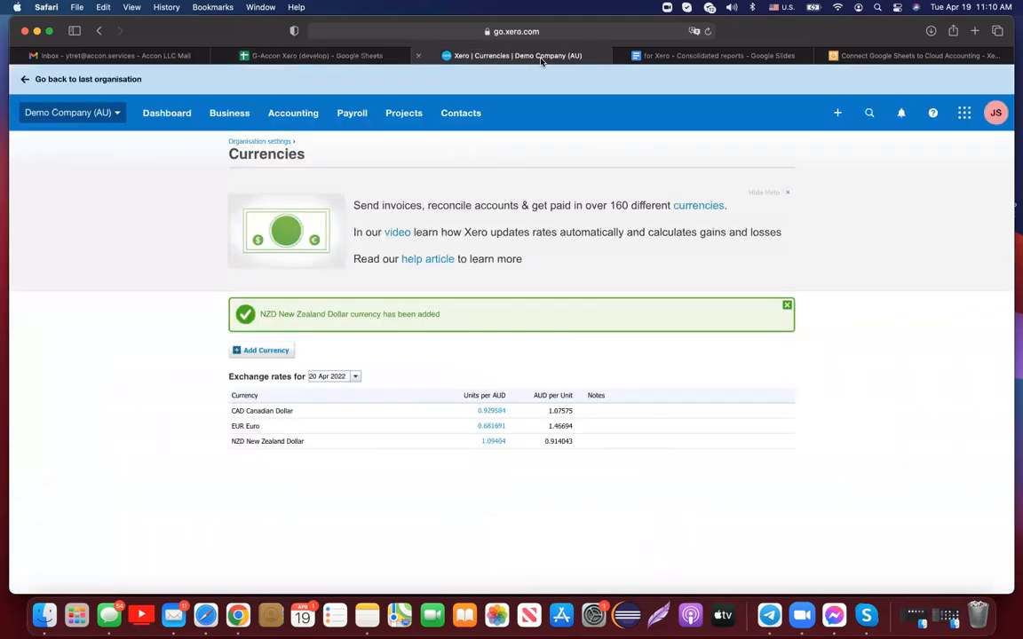
pyautogui.click(120, 113)
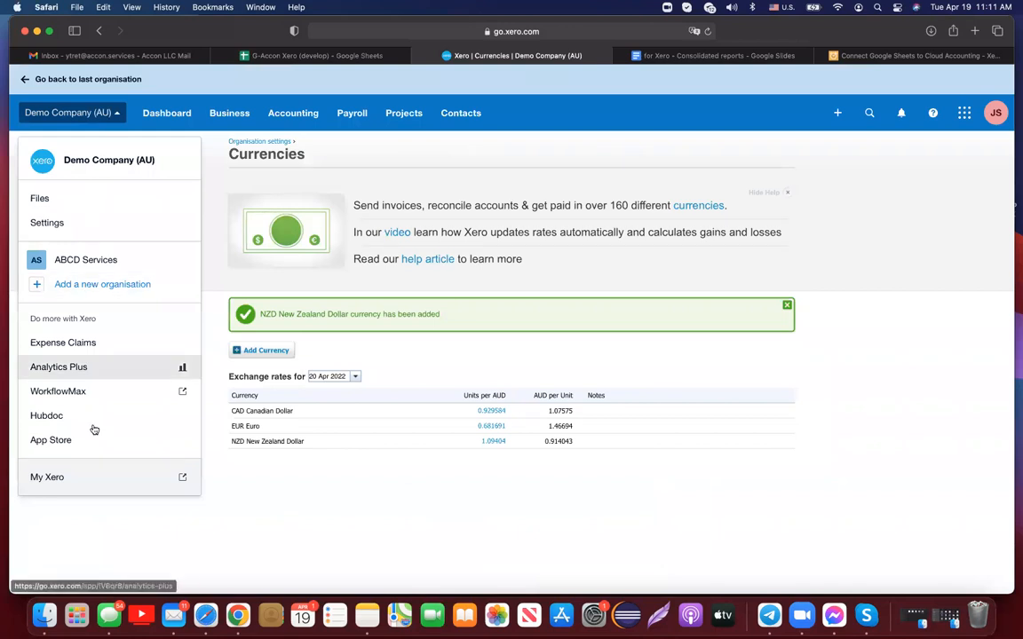
pyautogui.click(52, 222)
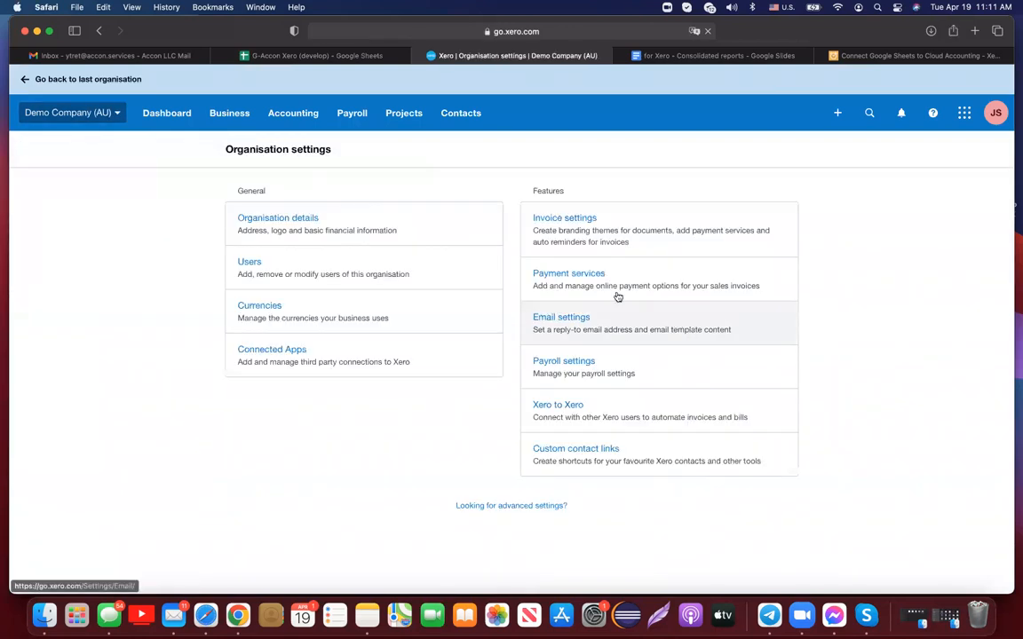
pyautogui.click(302, 355)
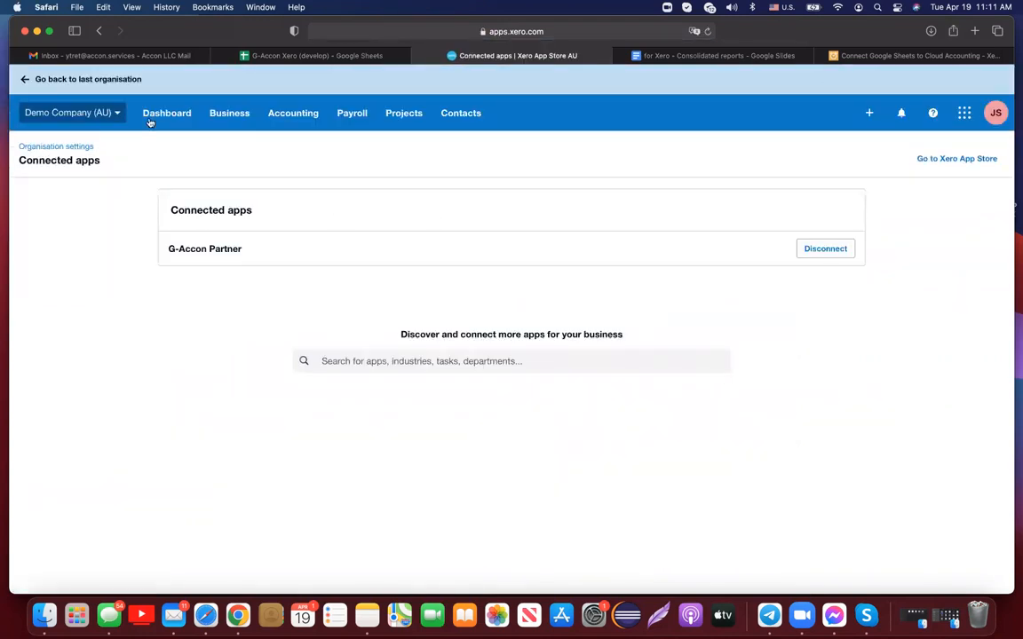
# - View the Currencies page listing CAD, EUR and NZD exchange rates
pyautogui.click(118, 115)
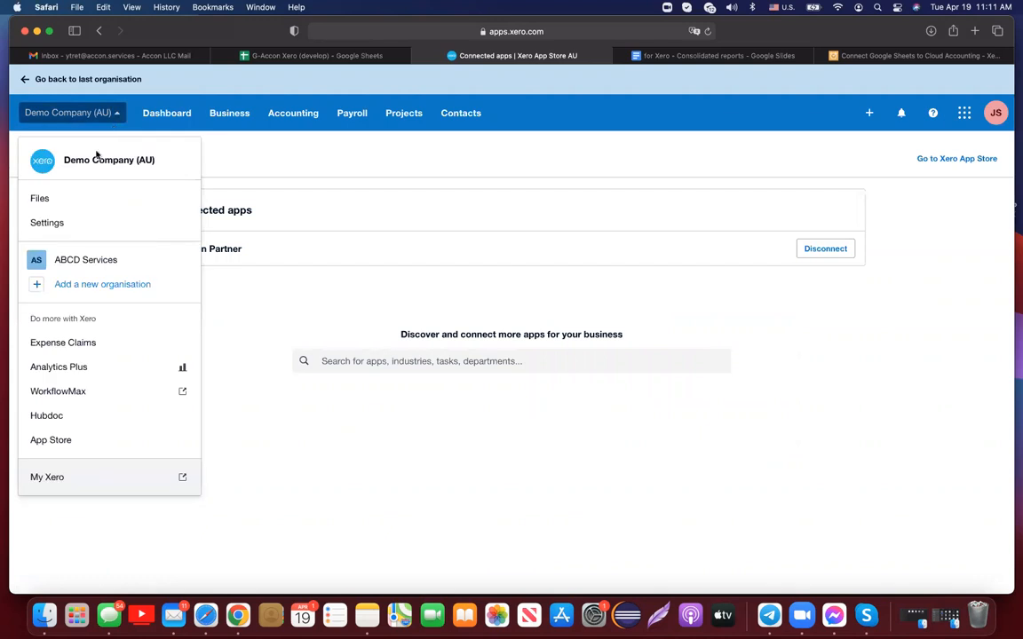
pyautogui.click(63, 222)
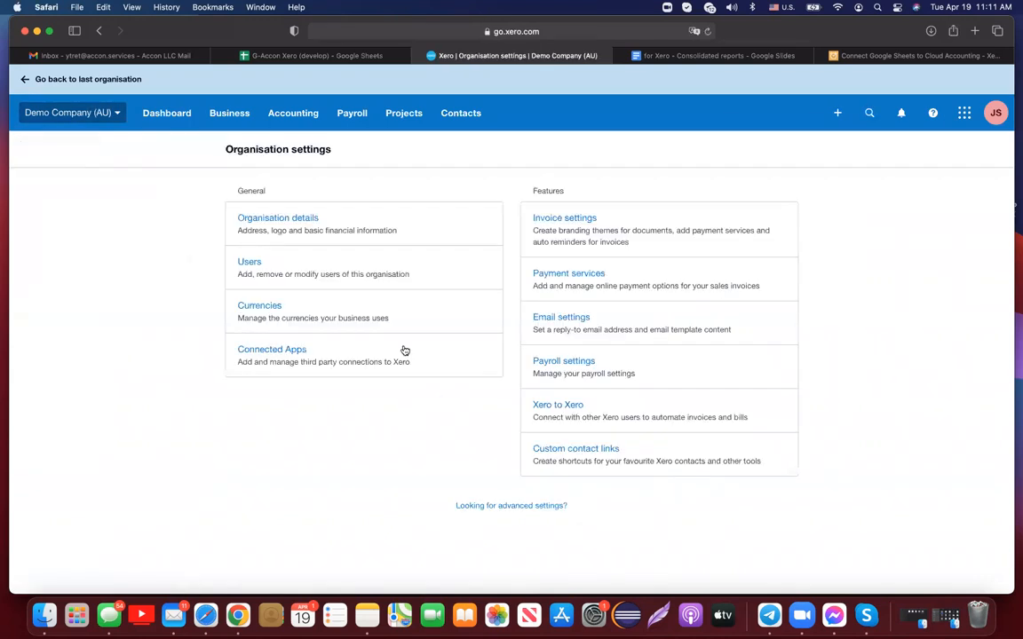
pyautogui.click(263, 306)
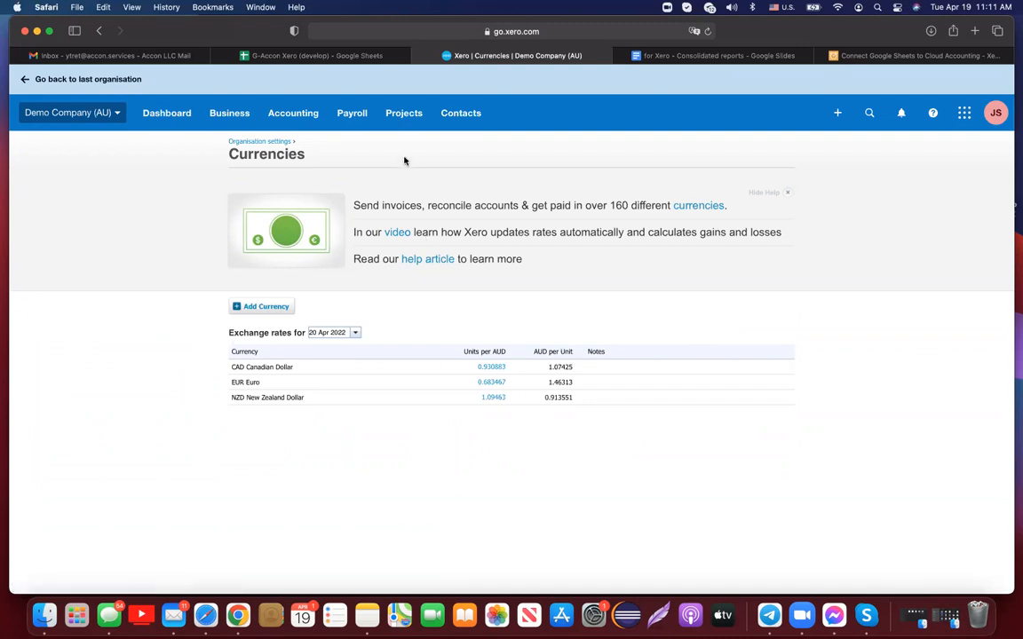
# - Back in Google Sheets, show the G-Accon Xero (develop) Reports submenu options
pyautogui.click(354, 59)
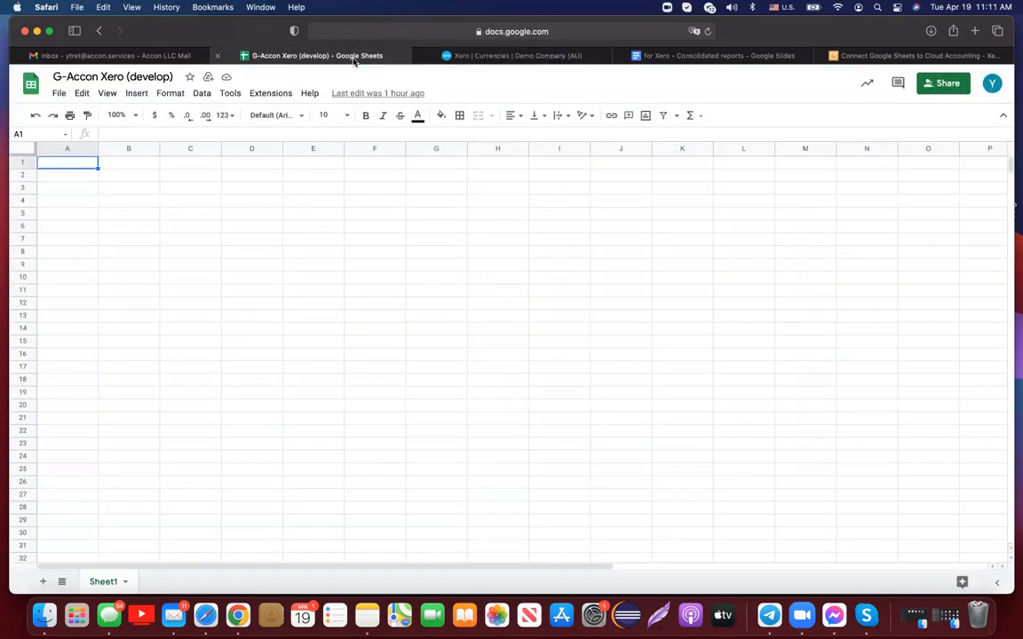
pyautogui.click(277, 94)
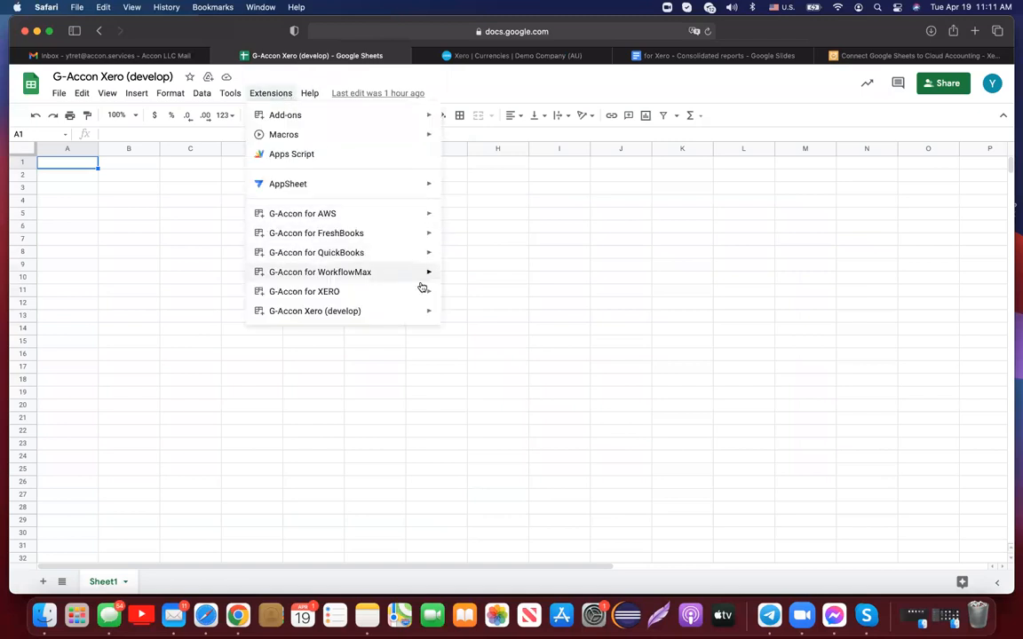
pyautogui.moveTo(417, 311)
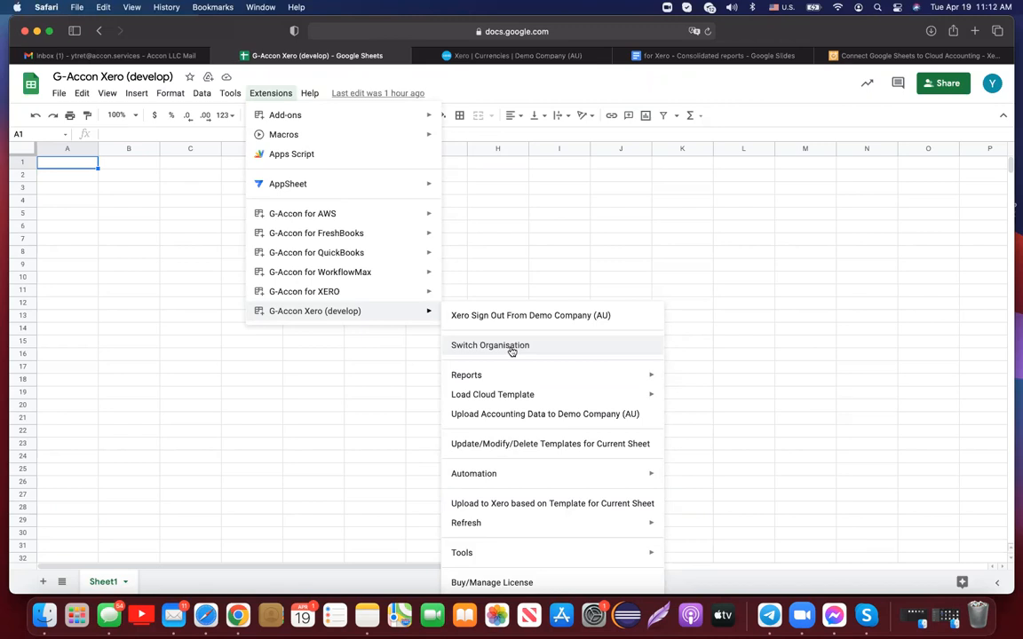
pyautogui.moveTo(515, 377)
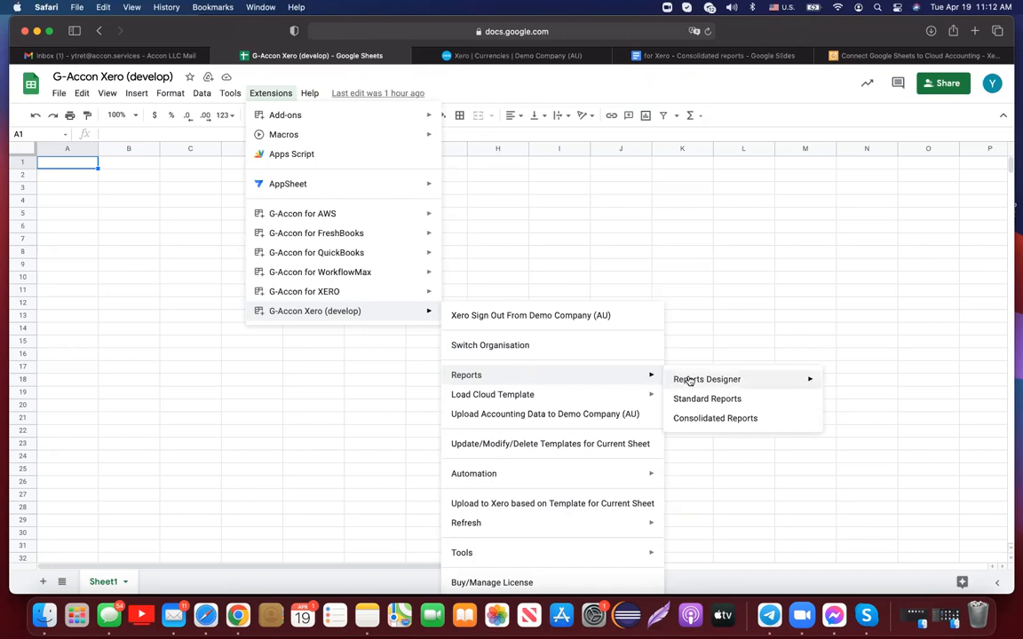
pyautogui.moveTo(688, 381)
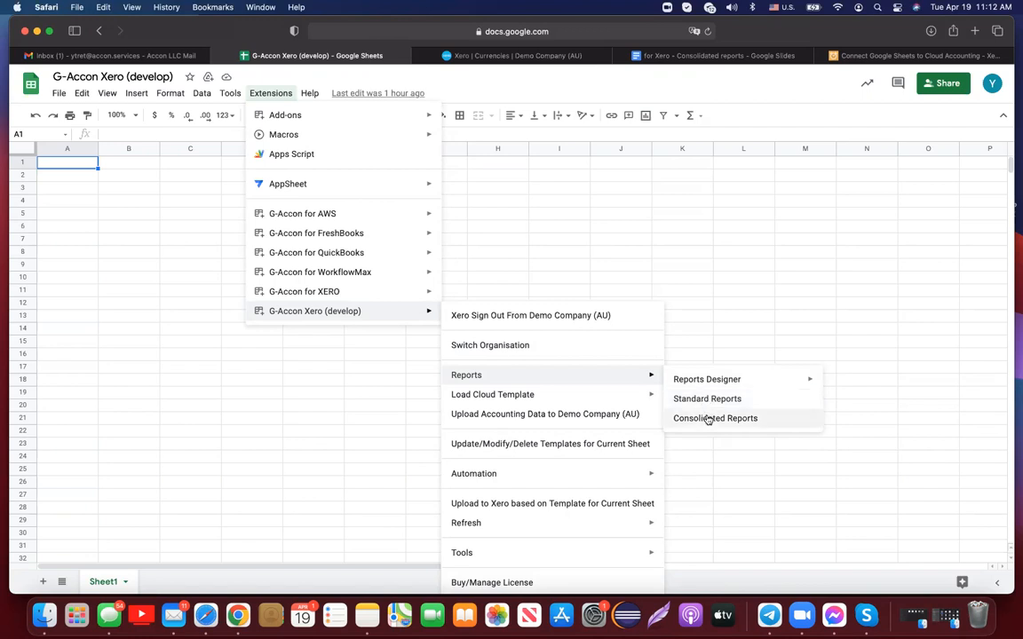
# - Start a consolidated report and exclude ABCD Organization, keeping Demo Company (AU) and ABCD Services
pyautogui.click(709, 419)
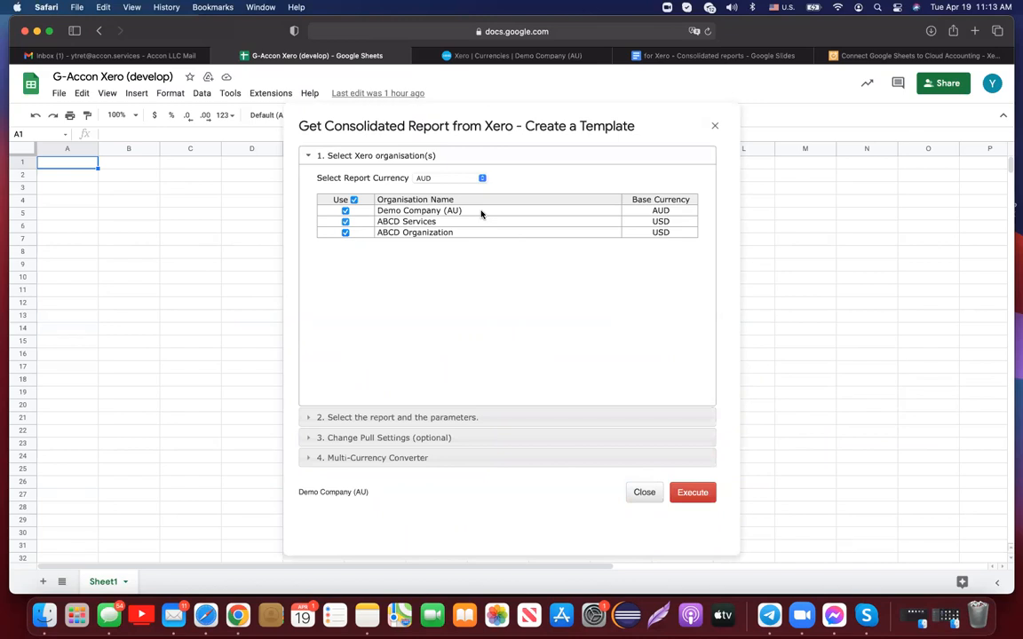
pyautogui.click(346, 233)
# - Choose the Profit And Loss report with a static 1–30 Apr 2022 date range
pyautogui.click(469, 418)
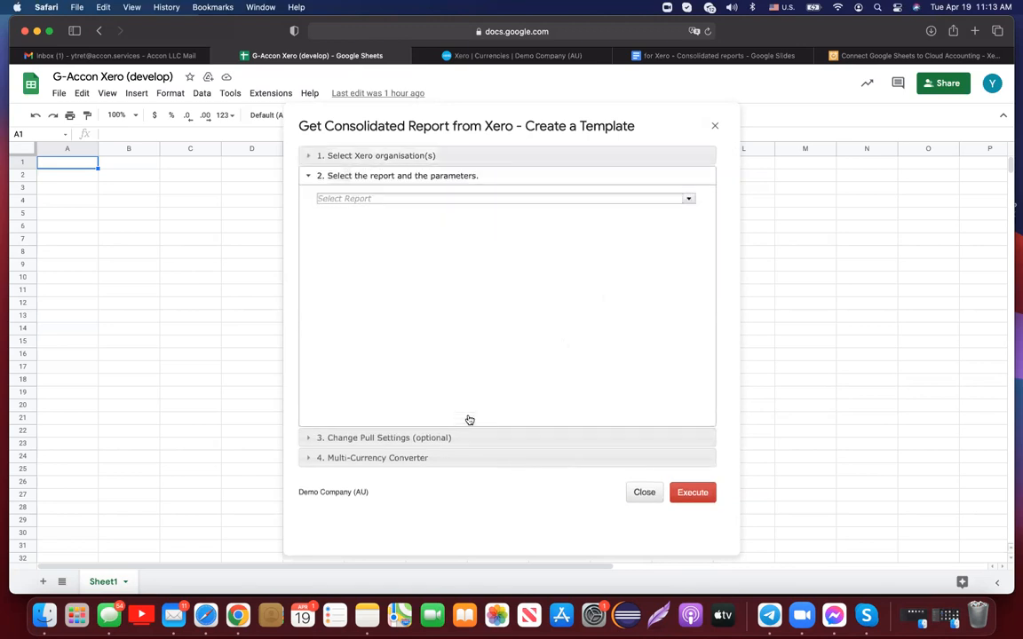
pyautogui.click(690, 200)
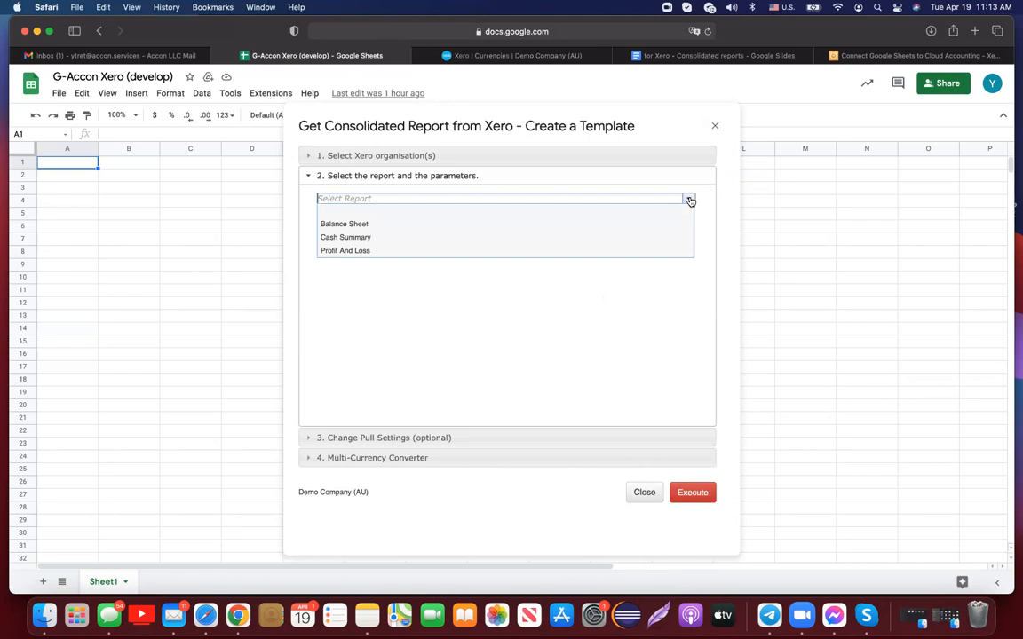
pyautogui.click(432, 255)
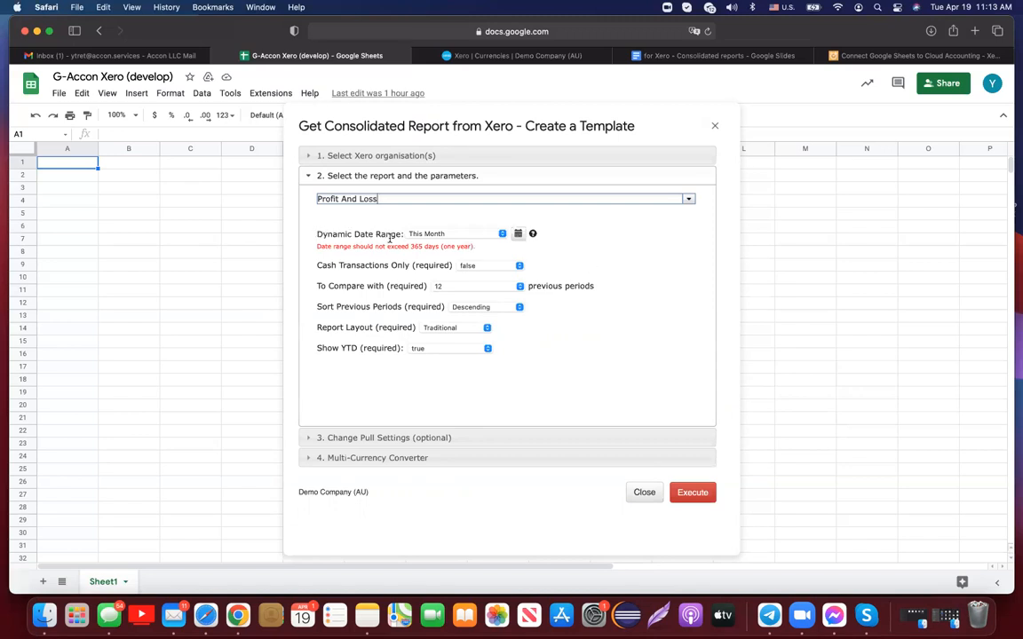
pyautogui.click(519, 234)
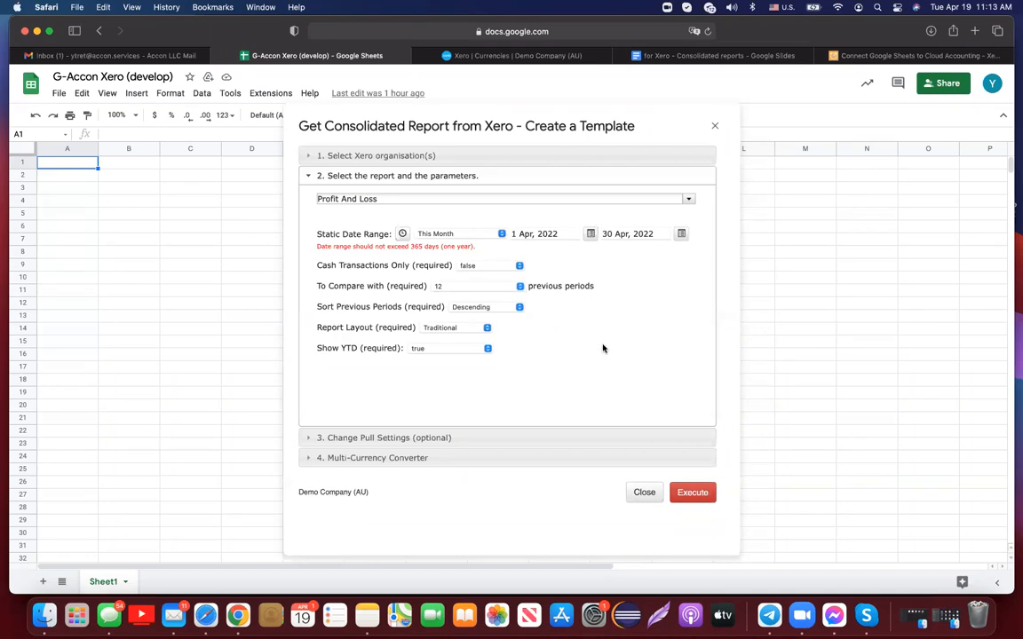
# - Keep 12 previous comparison periods and the Traditional layout, then show the optional pull settings
pyautogui.click(520, 286)
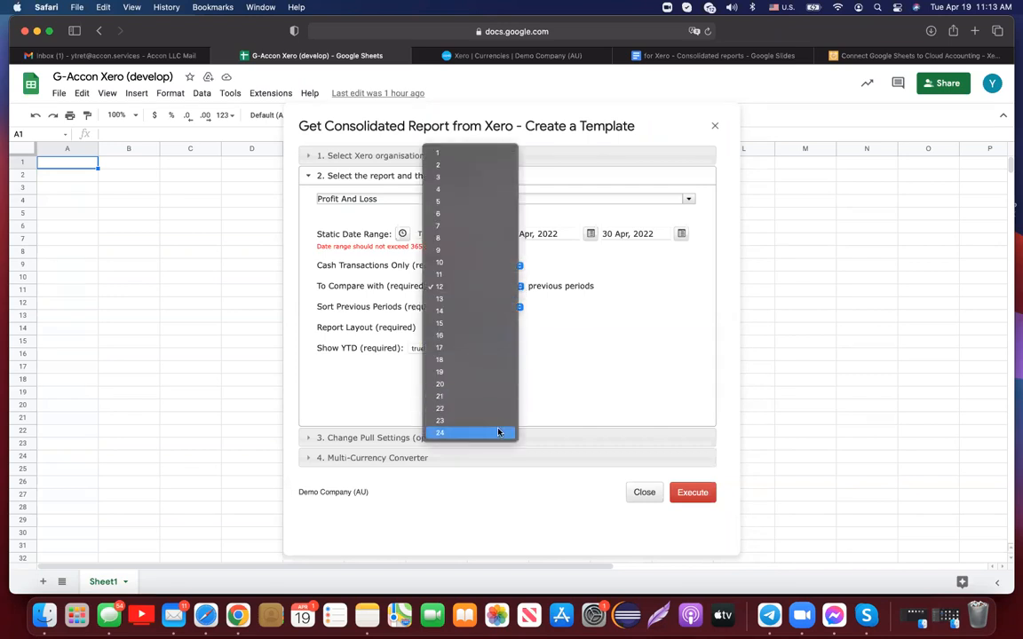
pyautogui.click(491, 287)
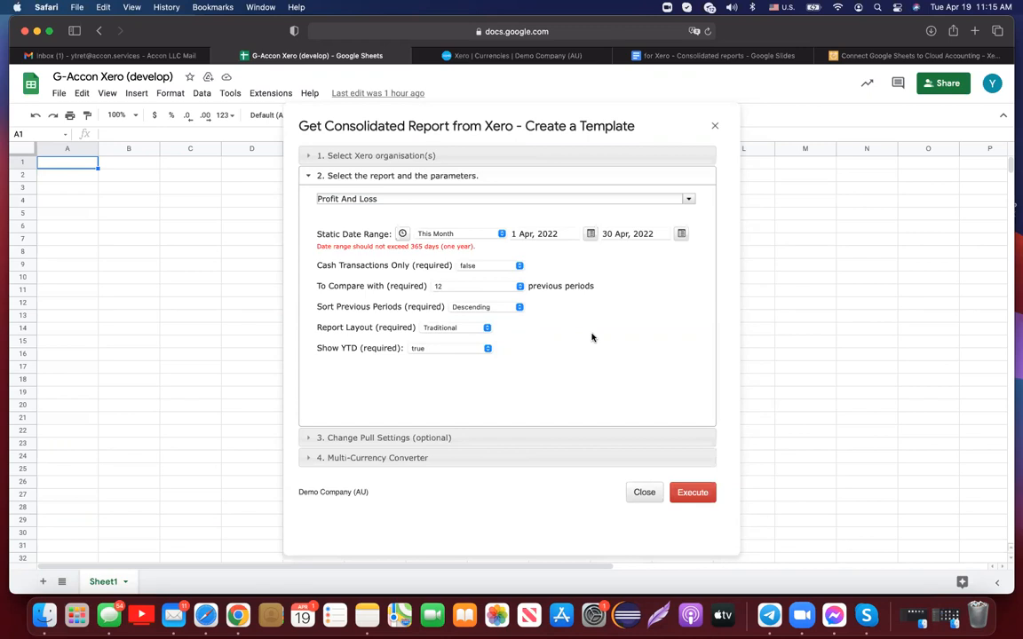
pyautogui.click(487, 327)
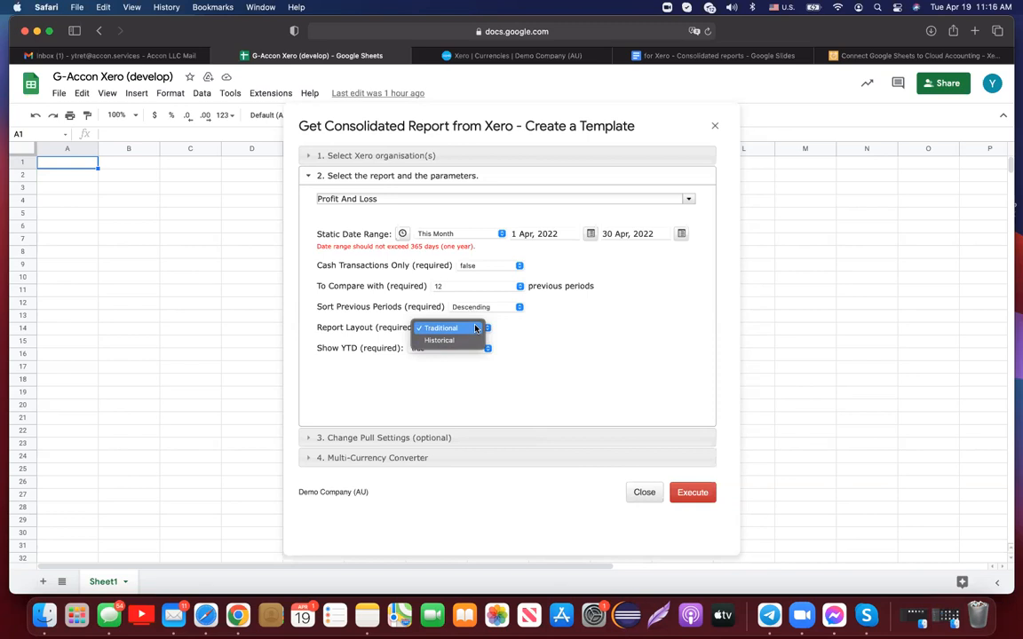
pyautogui.click(475, 329)
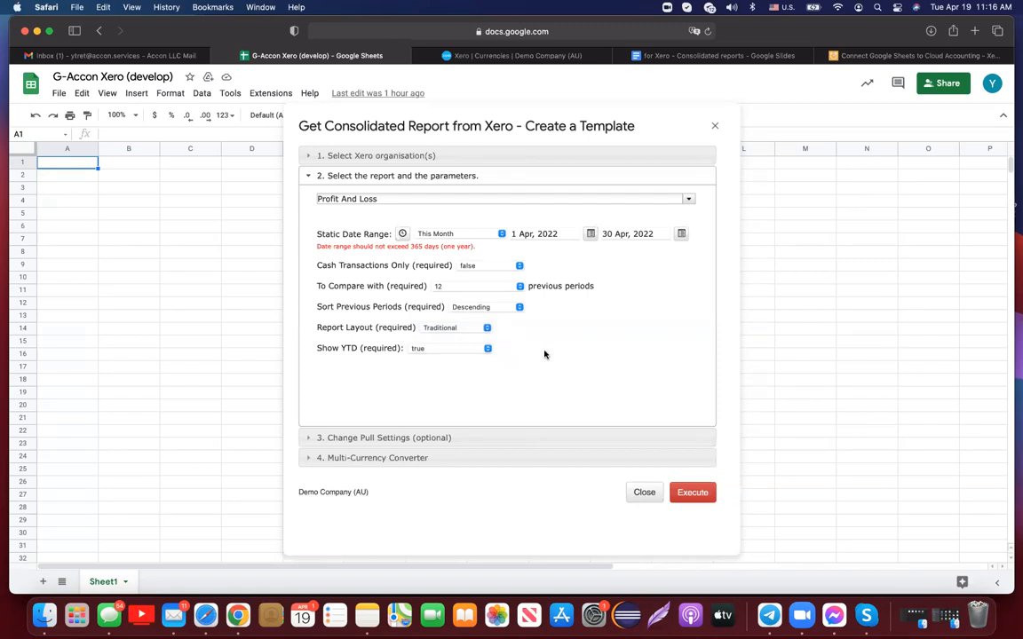
pyautogui.click(444, 438)
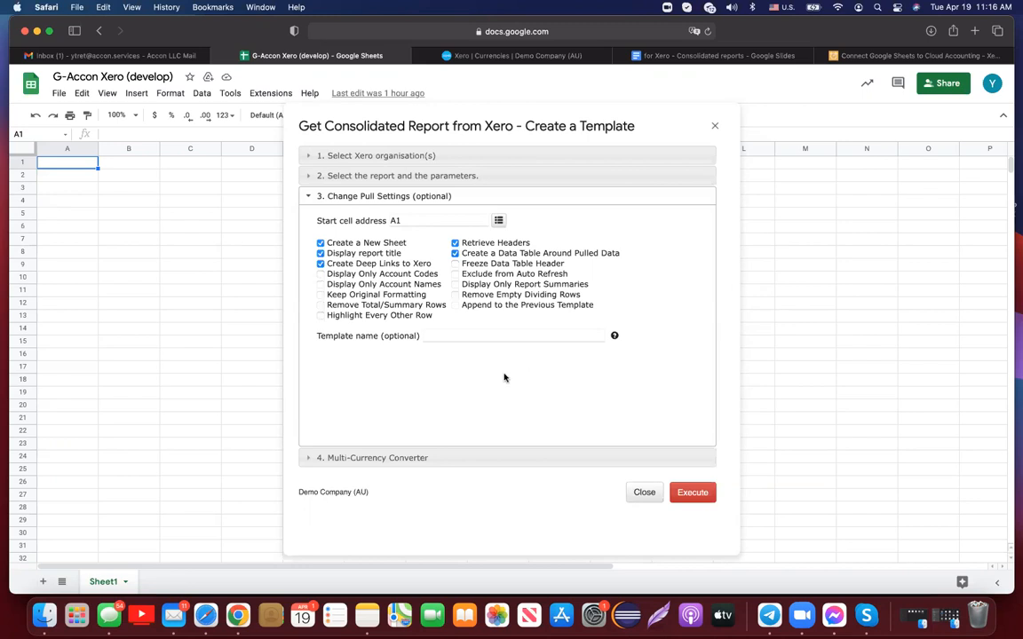
# - Turn on Highlight Every Other Row and Keep Original Formatting in the pull settings
pyautogui.click(320, 317)
pyautogui.click(321, 296)
# - Set the Multi-Currency Converter's report currency to EUR
pyautogui.click(420, 458)
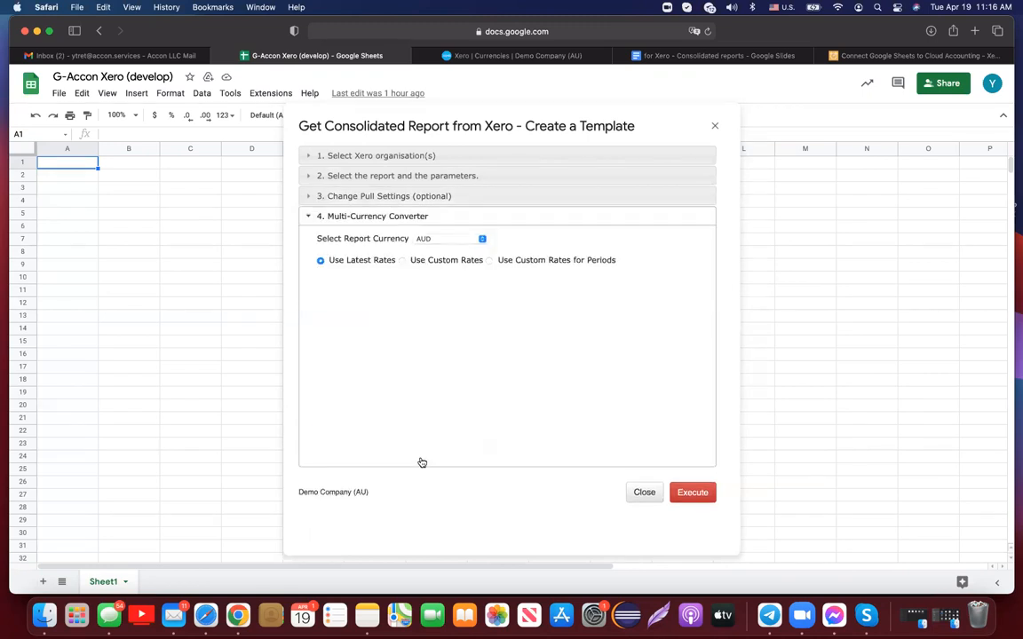
pyautogui.click(482, 239)
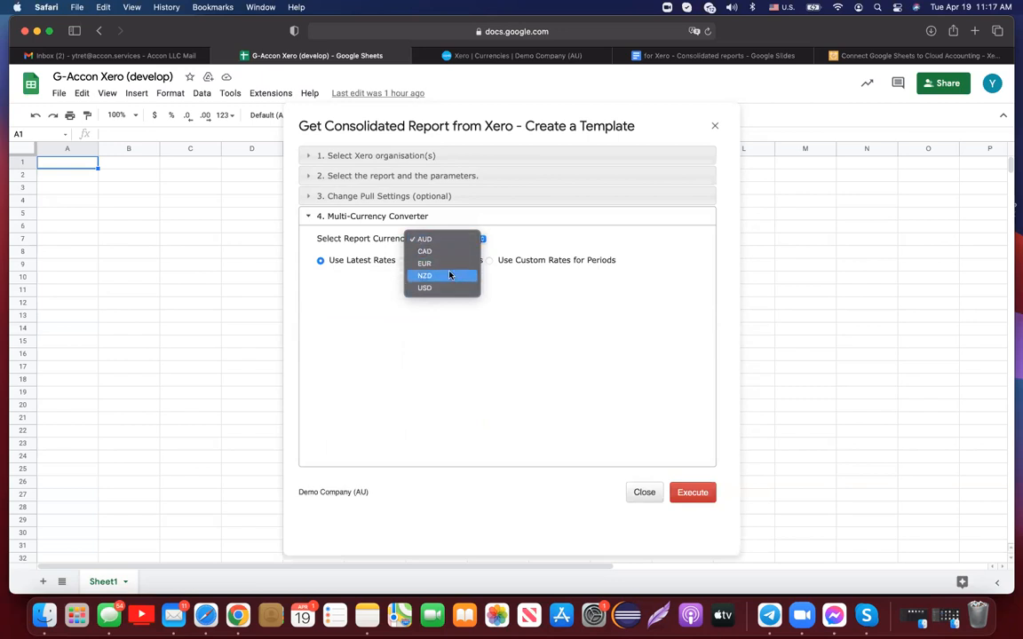
pyautogui.click(449, 265)
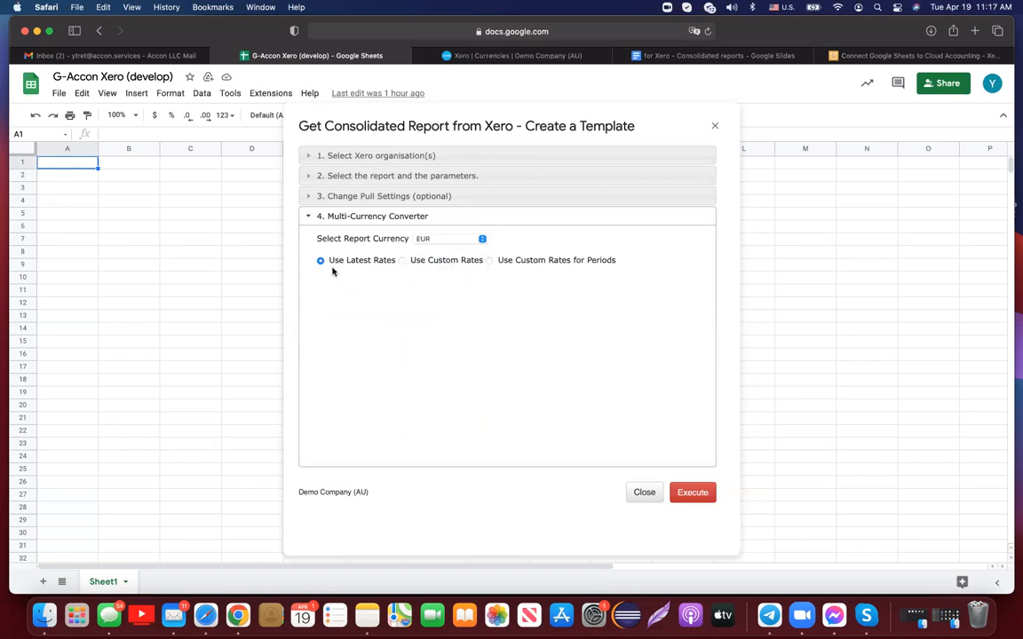
# - Try custom rates, revert to latest exchange rates, and execute the EUR report pull
pyautogui.click(402, 260)
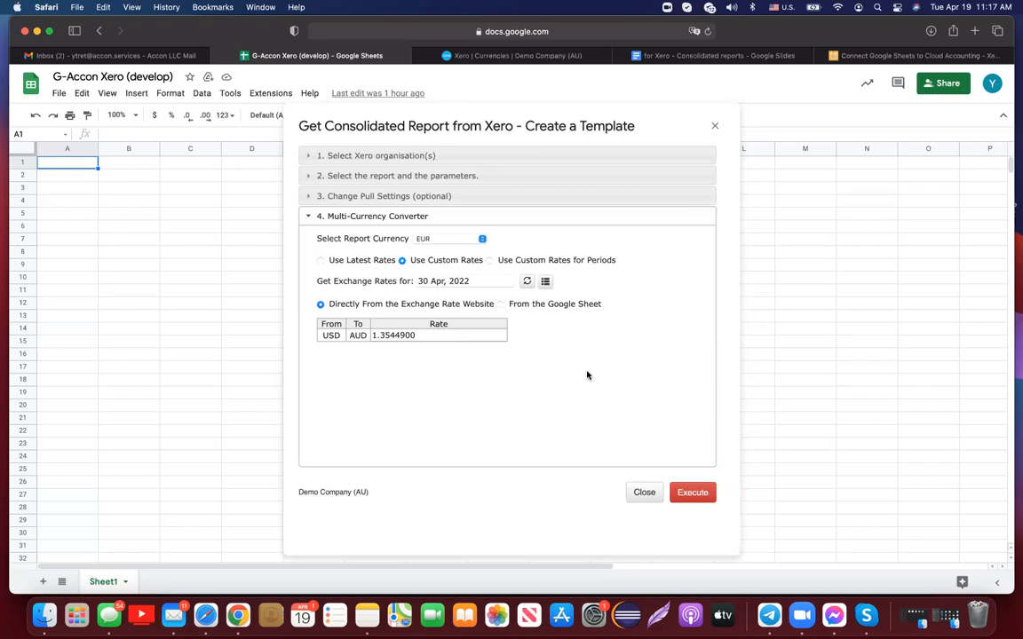
pyautogui.click(478, 282)
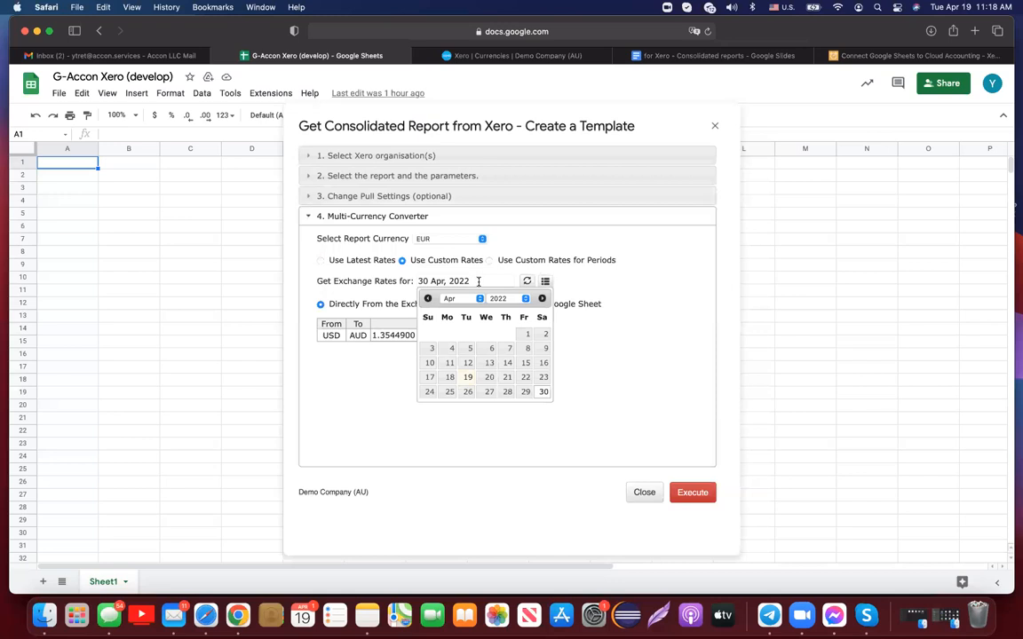
pyautogui.click(613, 367)
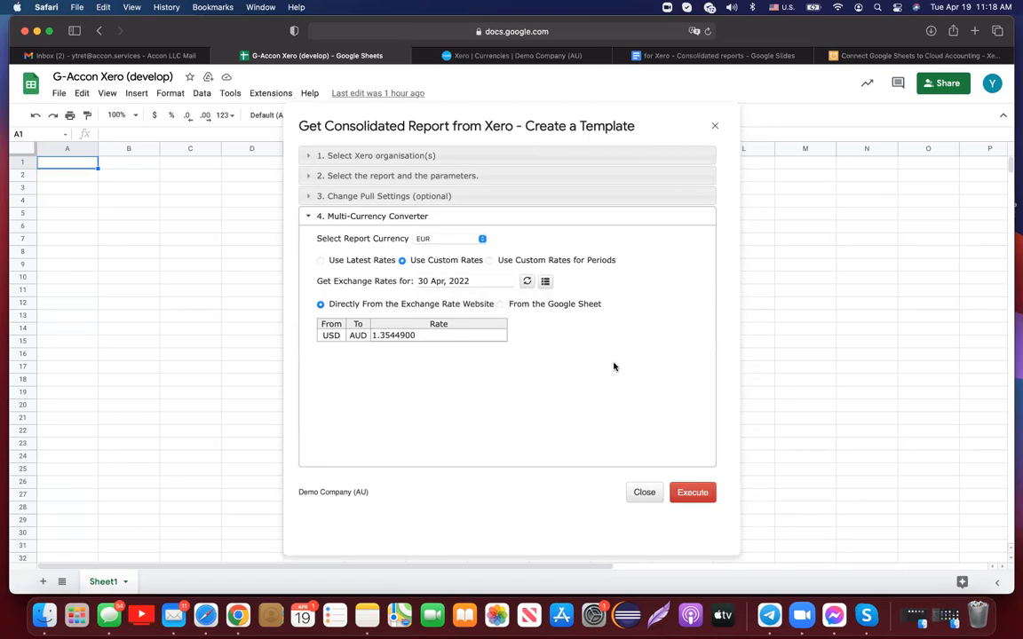
pyautogui.click(321, 260)
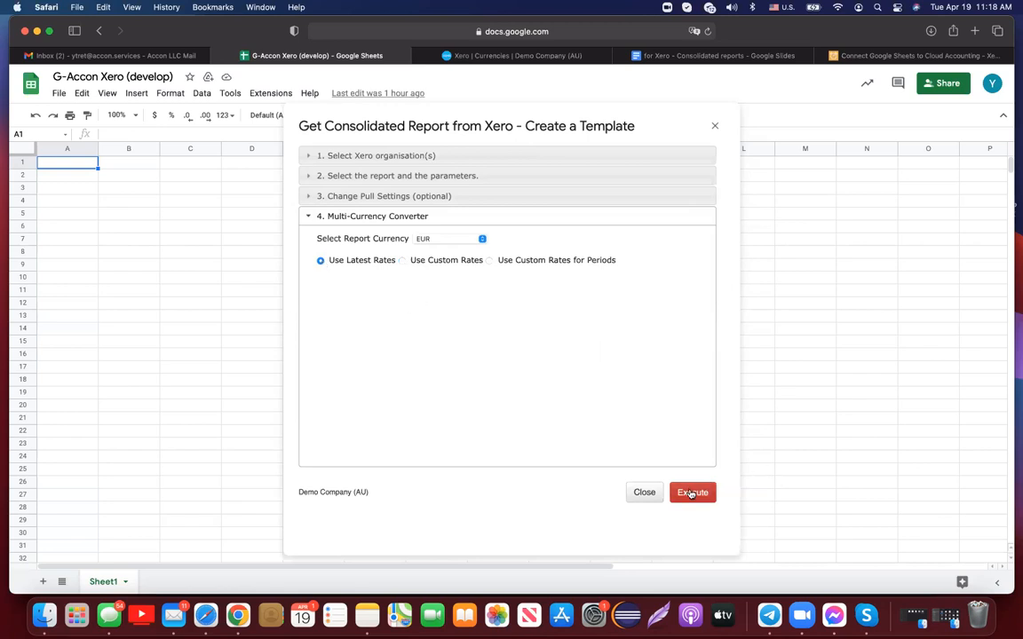
pyautogui.click(692, 493)
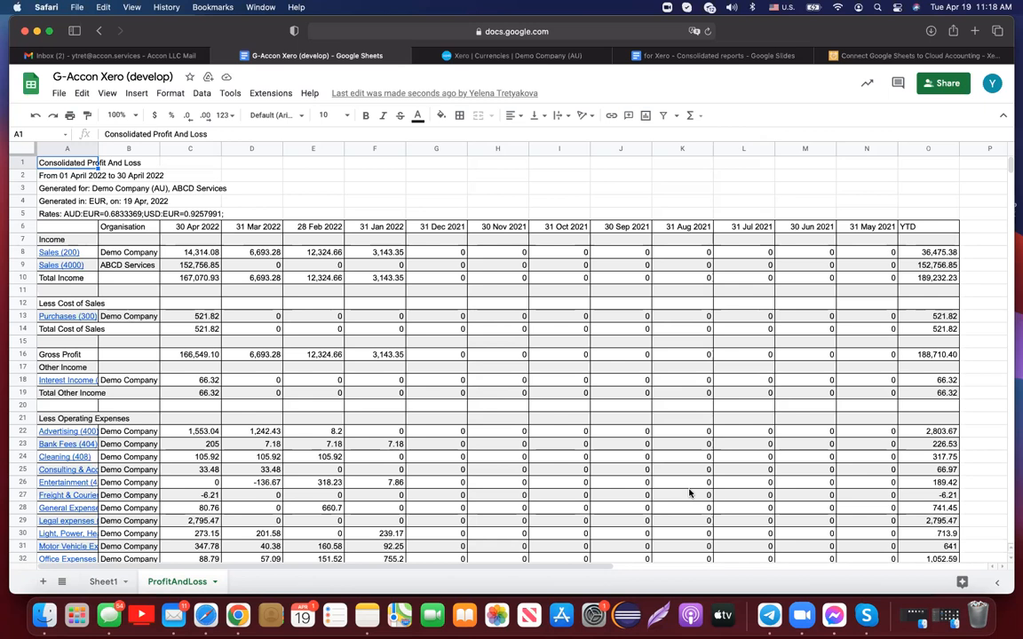
# - Widen columns A and B on the new ProfitAndLoss sheet to show full account and organisation names
pyautogui.moveTo(98, 148); pyautogui.dragTo(121, 147)
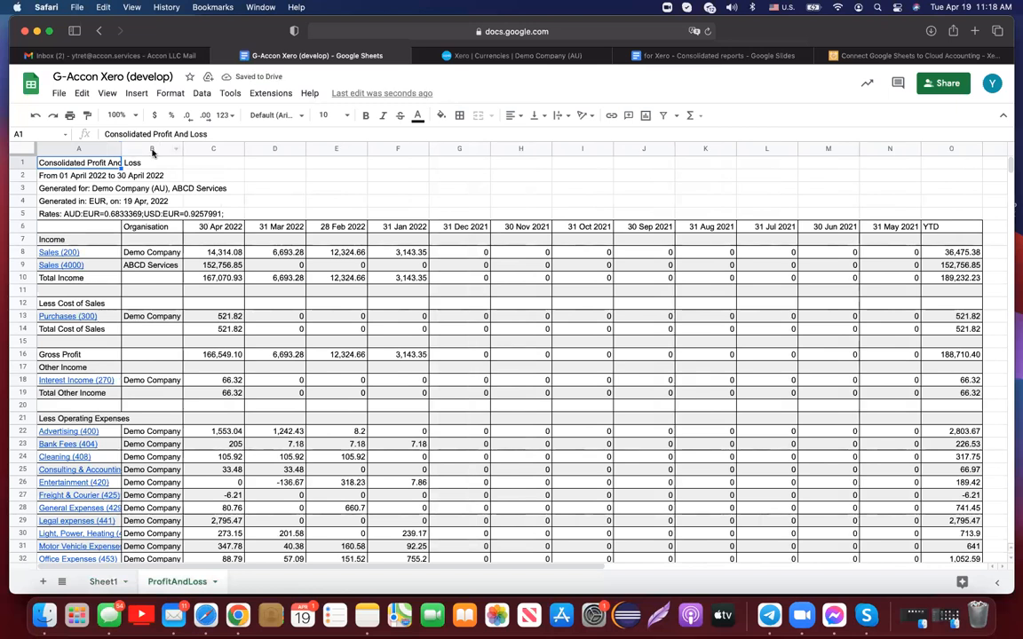
pyautogui.moveTo(182, 149); pyautogui.dragTo(215, 151)
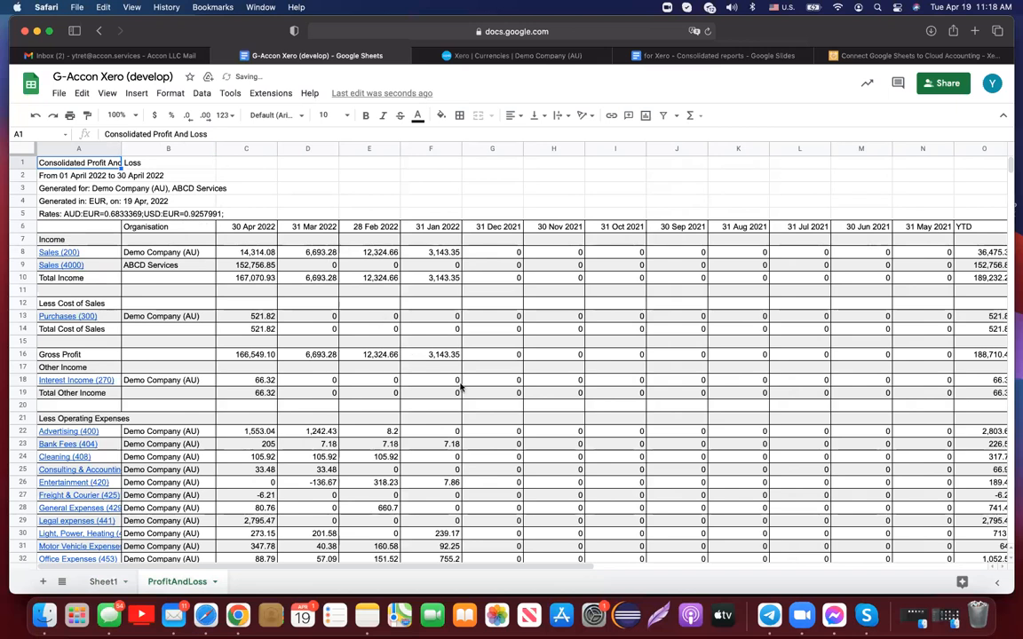
pyautogui.scroll(-2, 461, 387)
pyautogui.scroll(-1, 461, 387)
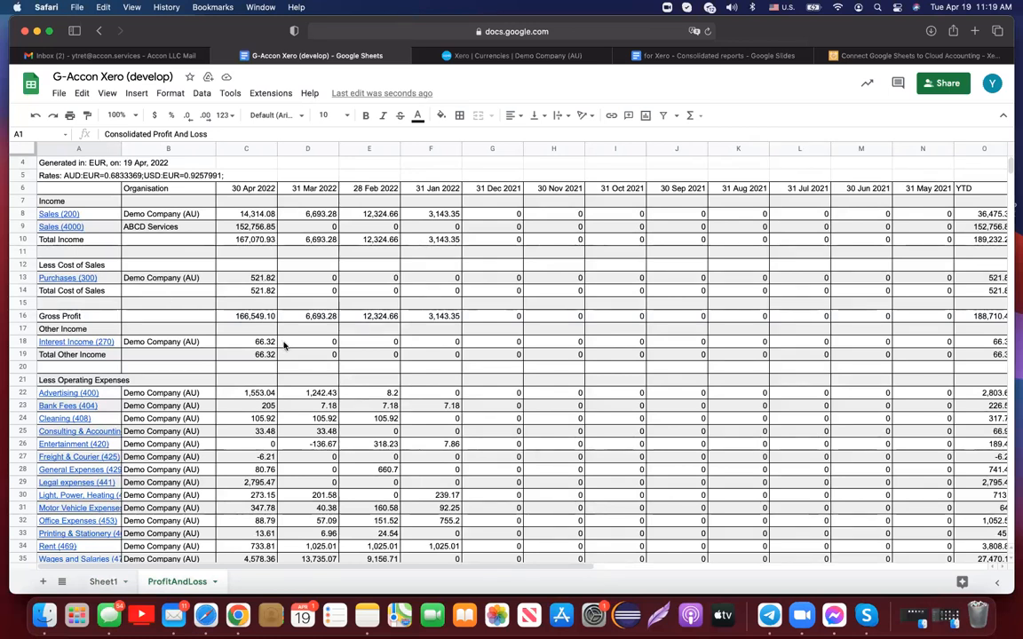
pyautogui.scroll(-1, 284, 345)
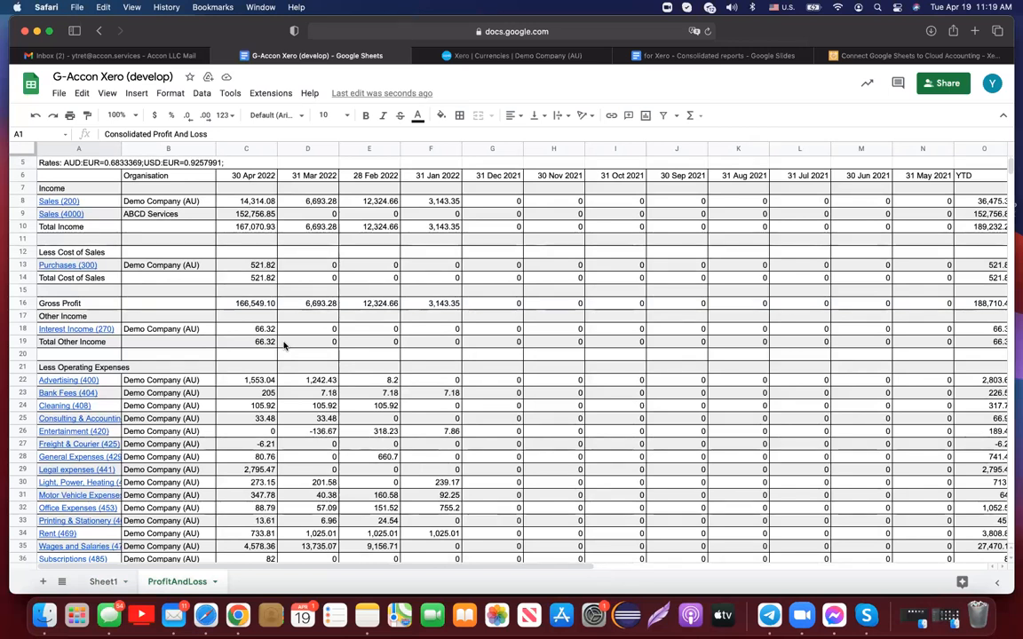
pyautogui.scroll(-1, 284, 346)
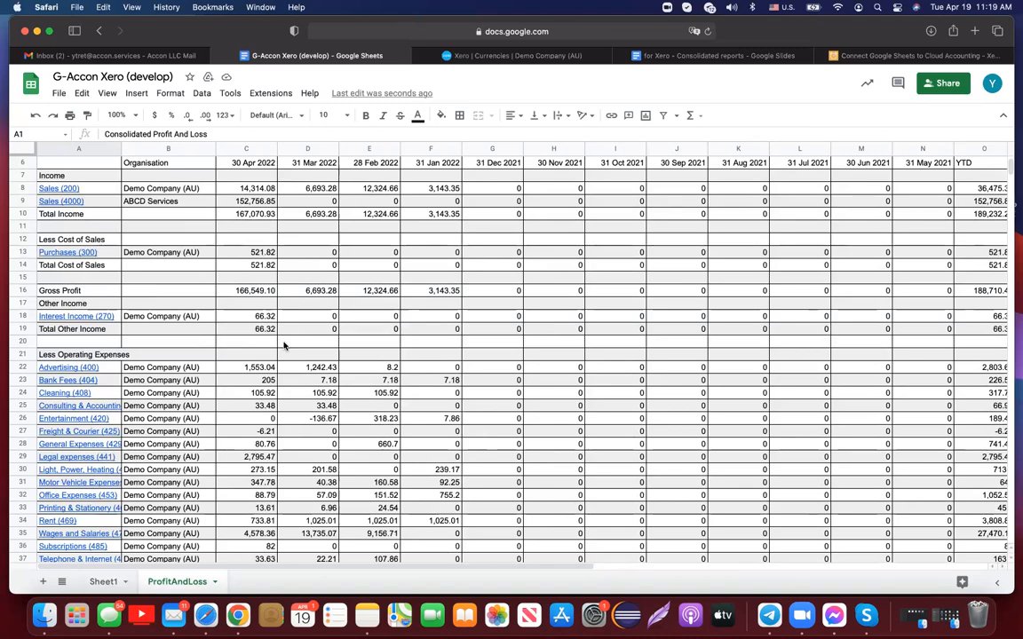
pyautogui.scroll(-6, 284, 346)
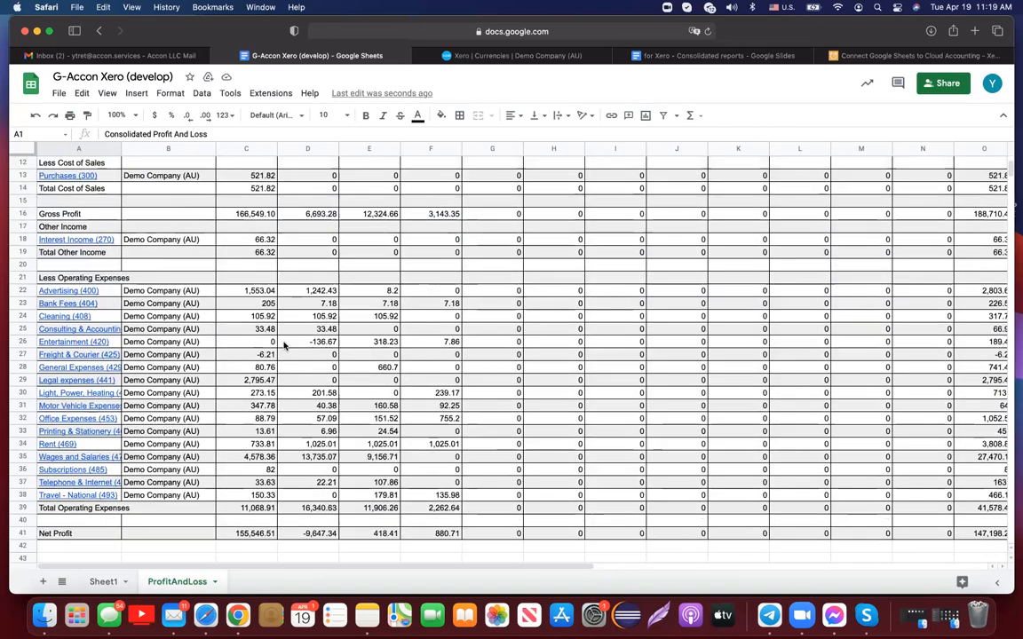
pyautogui.scroll(-1, 284, 345)
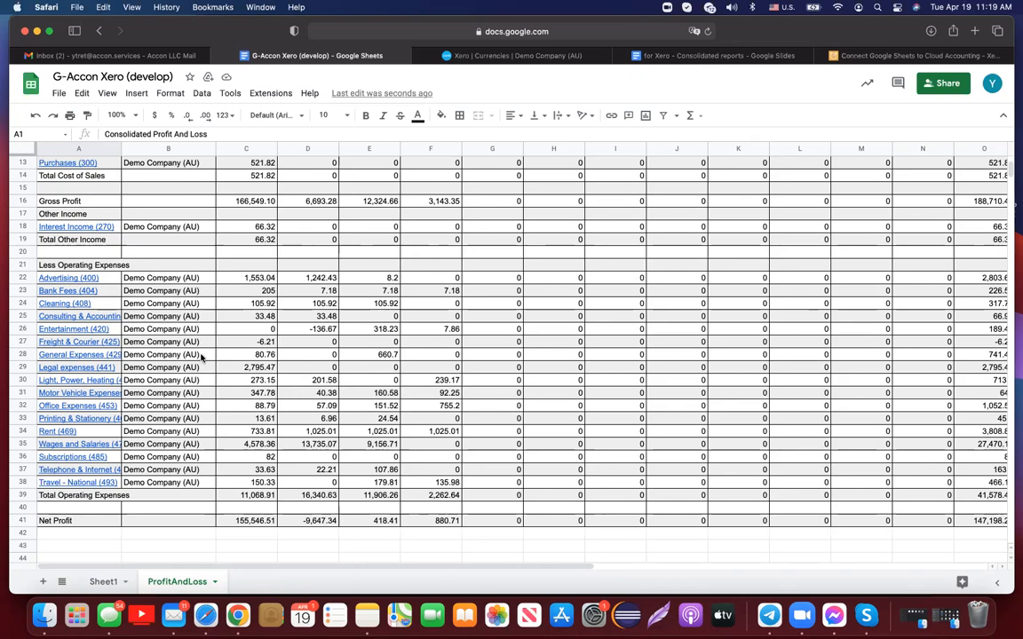
pyautogui.scroll(5, 200, 357)
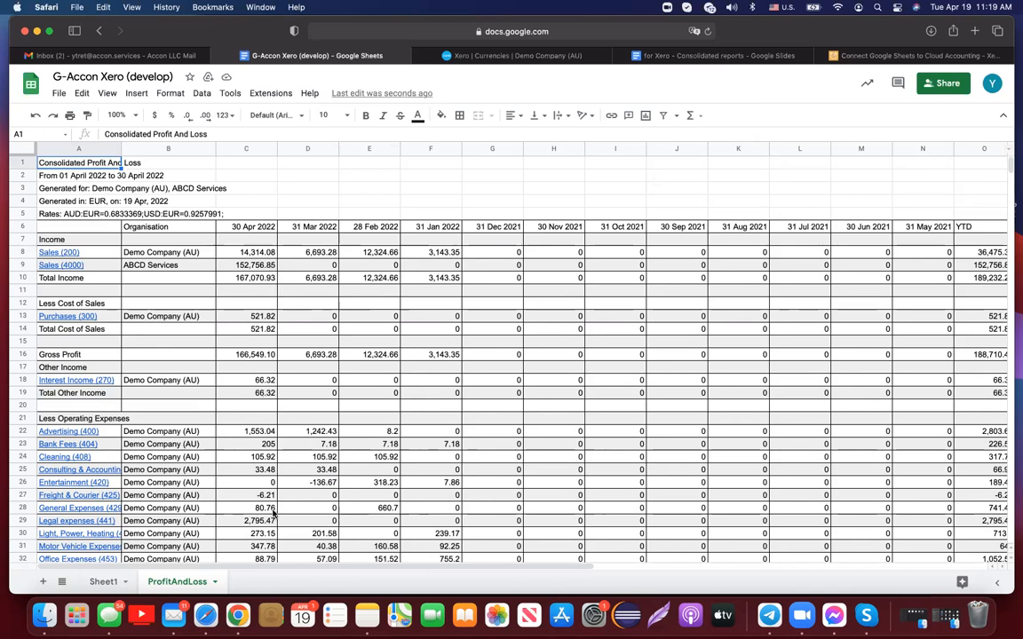
pyautogui.scroll(-3, 266, 497)
pyautogui.scroll(-3, 273, 512)
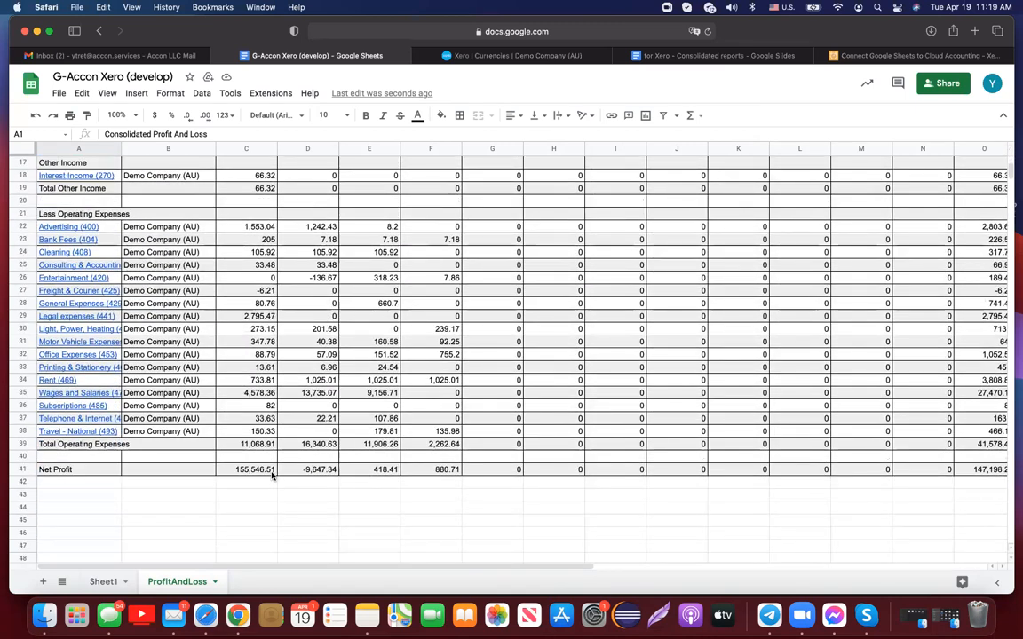
pyautogui.click(258, 470)
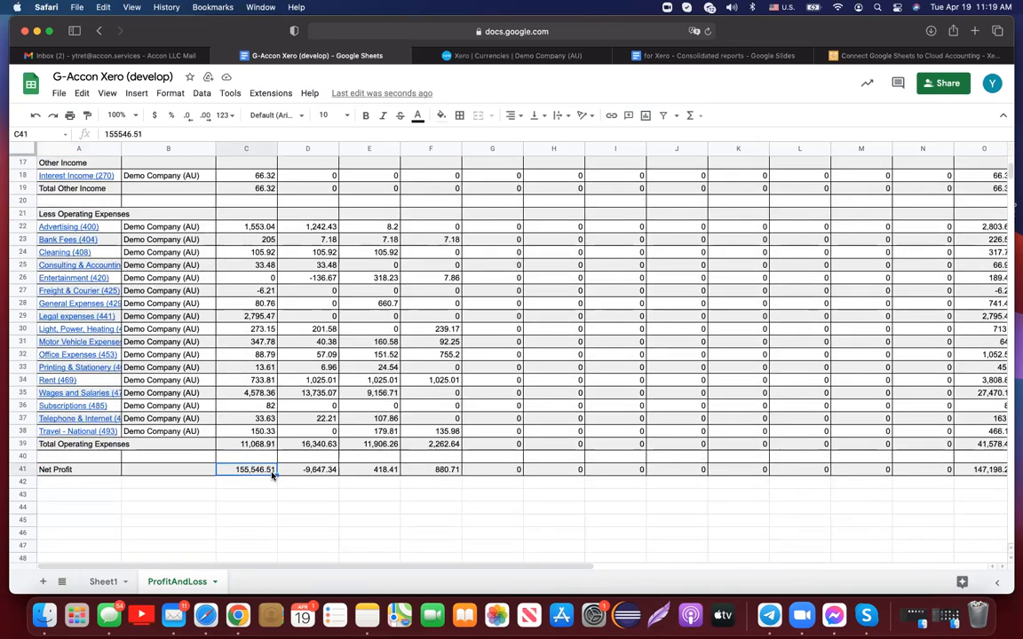
pyautogui.scroll(5, 272, 474)
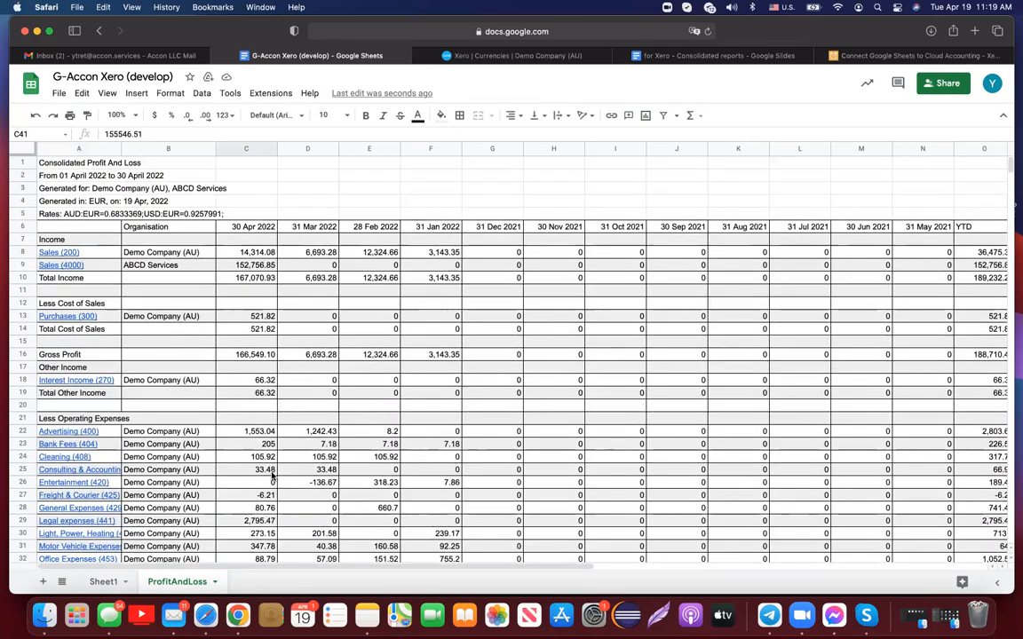
# - Select A5 and open G-Accon Xero's Update/Modify/Delete Templates panel for the ProfitAndLoss sheet
pyautogui.click(91, 216)
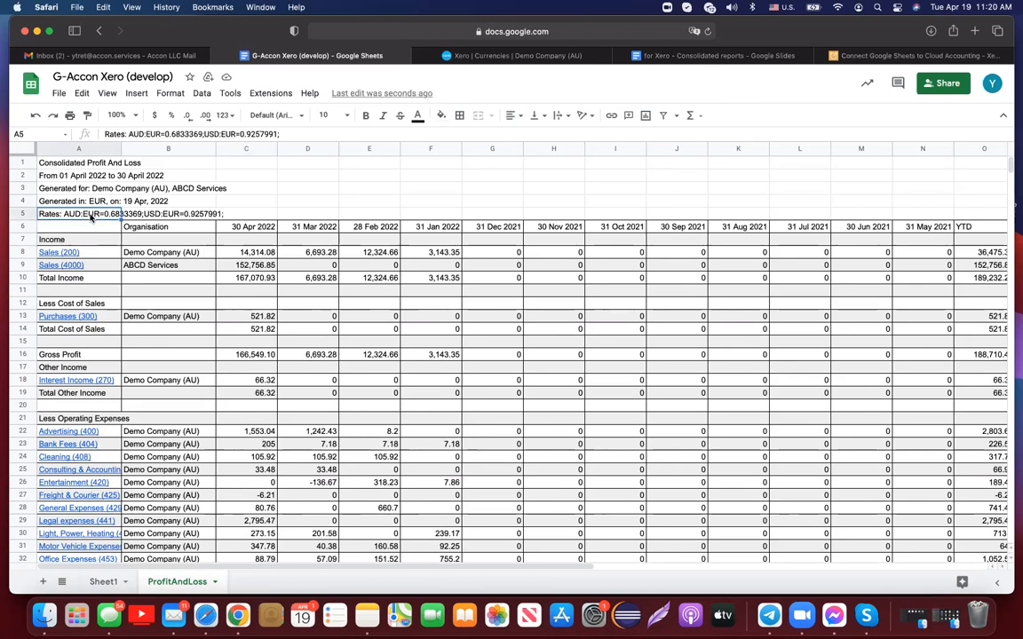
pyautogui.click(285, 95)
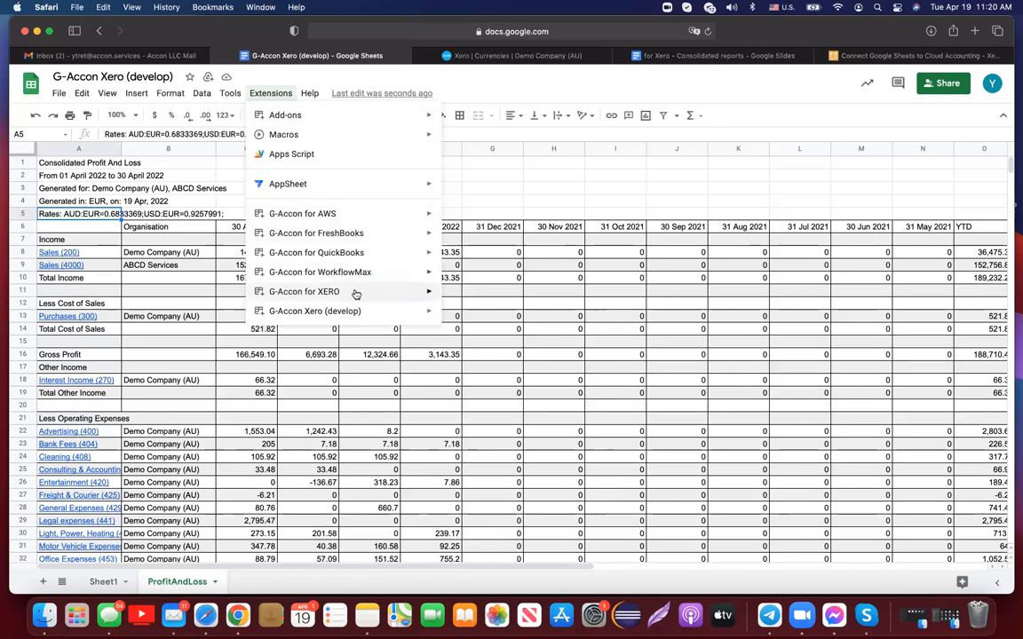
pyautogui.moveTo(355, 293)
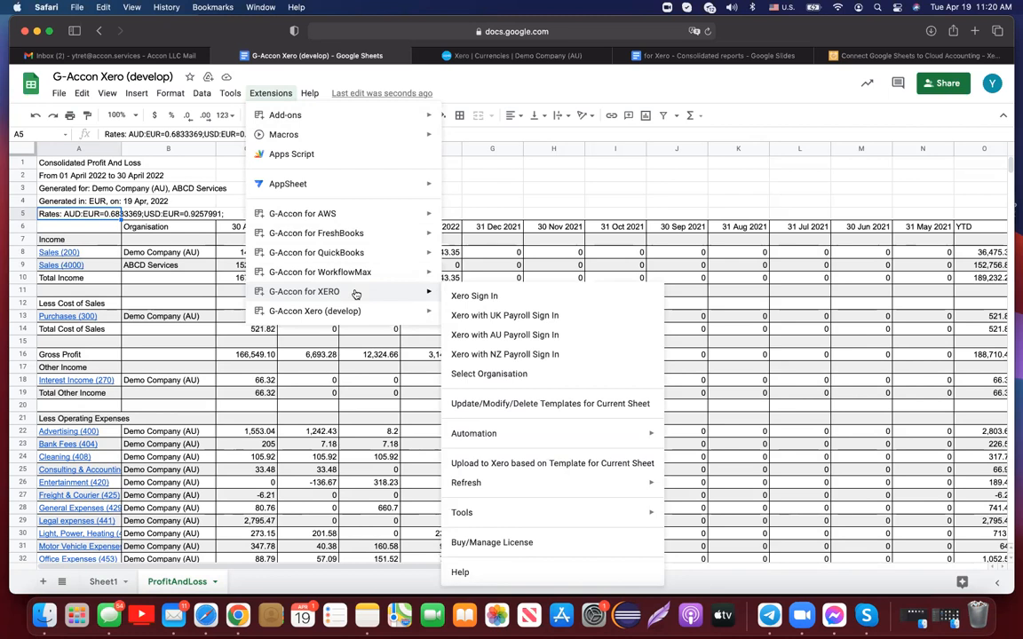
pyautogui.moveTo(363, 312)
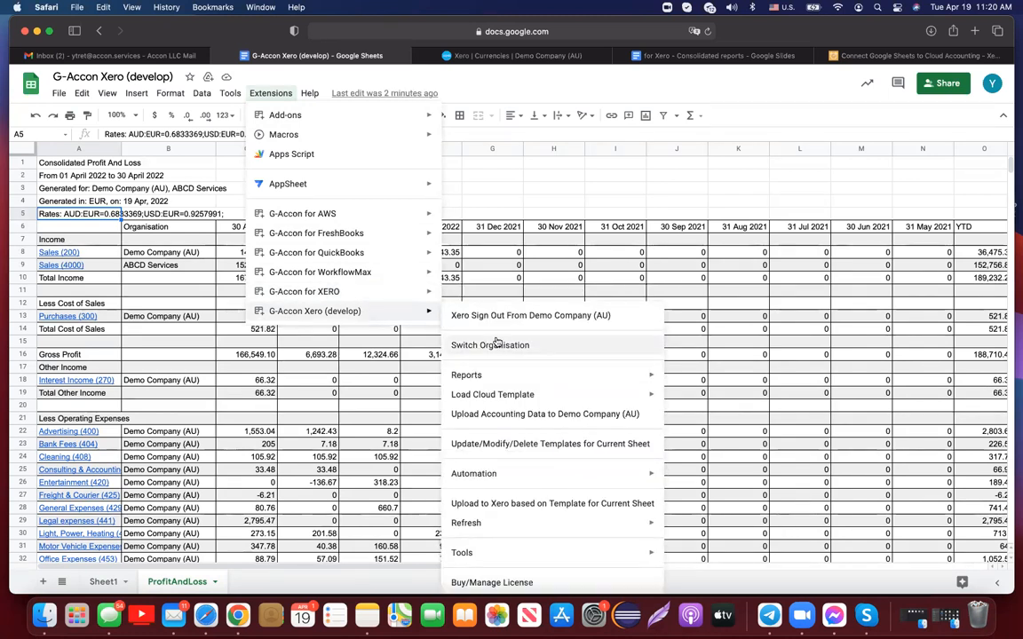
pyautogui.click(537, 444)
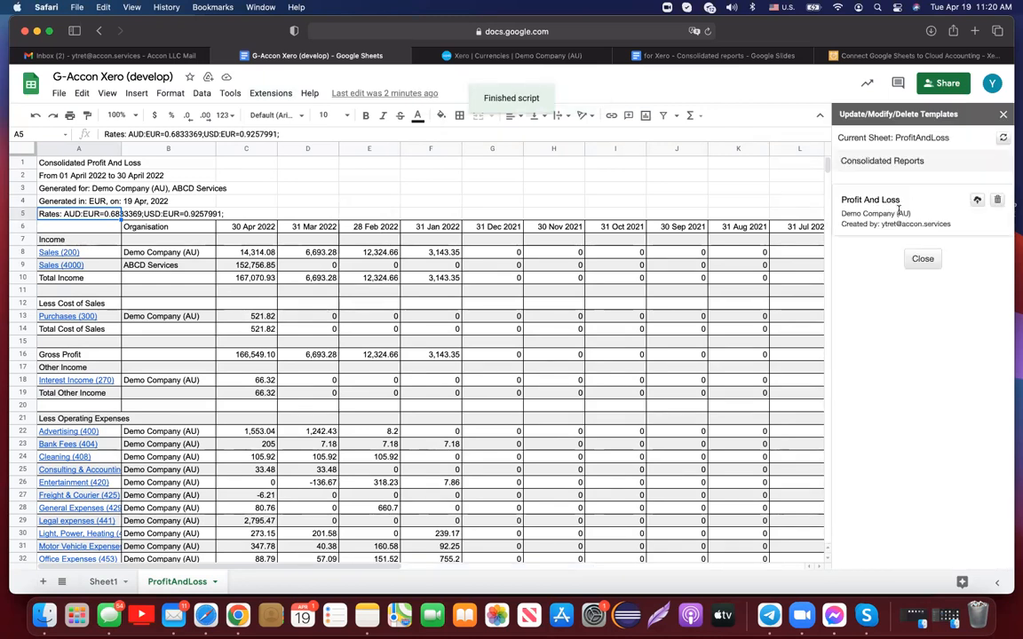
# - Set the Profit And Loss template's Multi-Currency Converter to custom rates dated 10 Feb 2022 and refresh
pyautogui.click(877, 200)
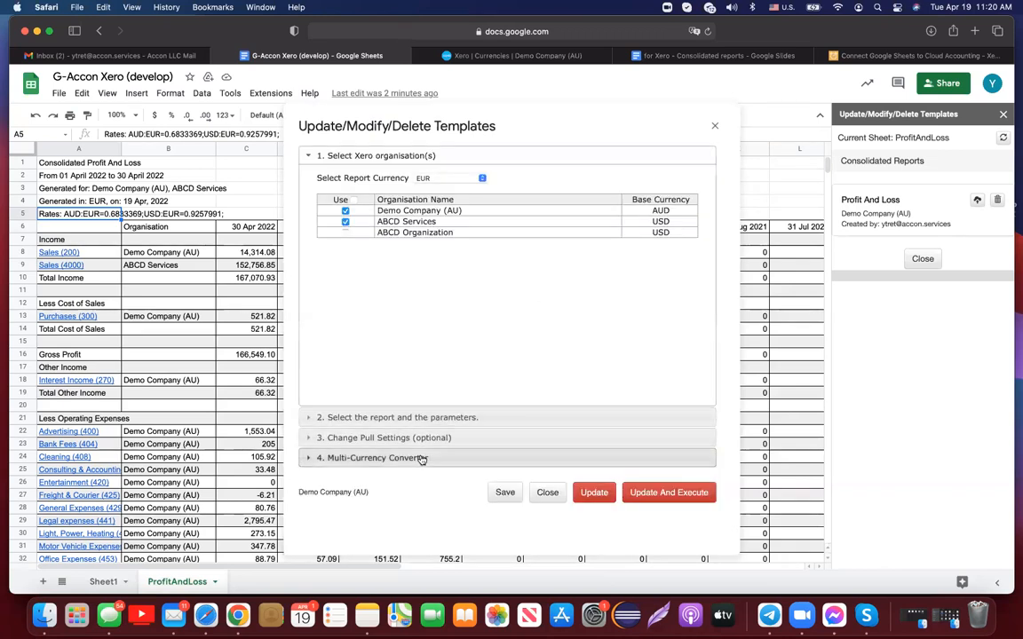
pyautogui.click(368, 459)
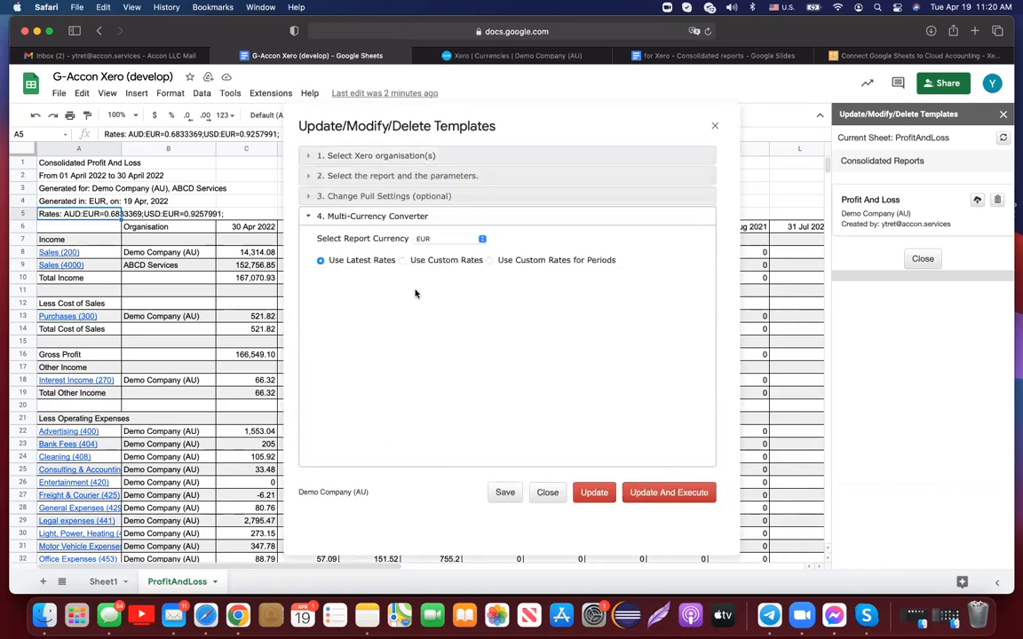
pyautogui.click(402, 260)
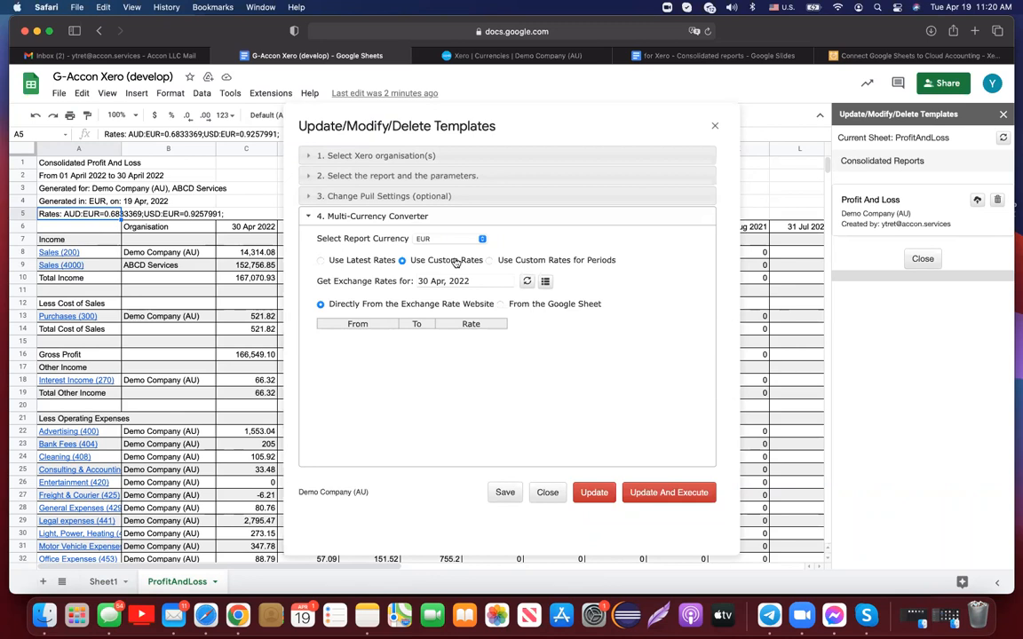
pyautogui.click(480, 281)
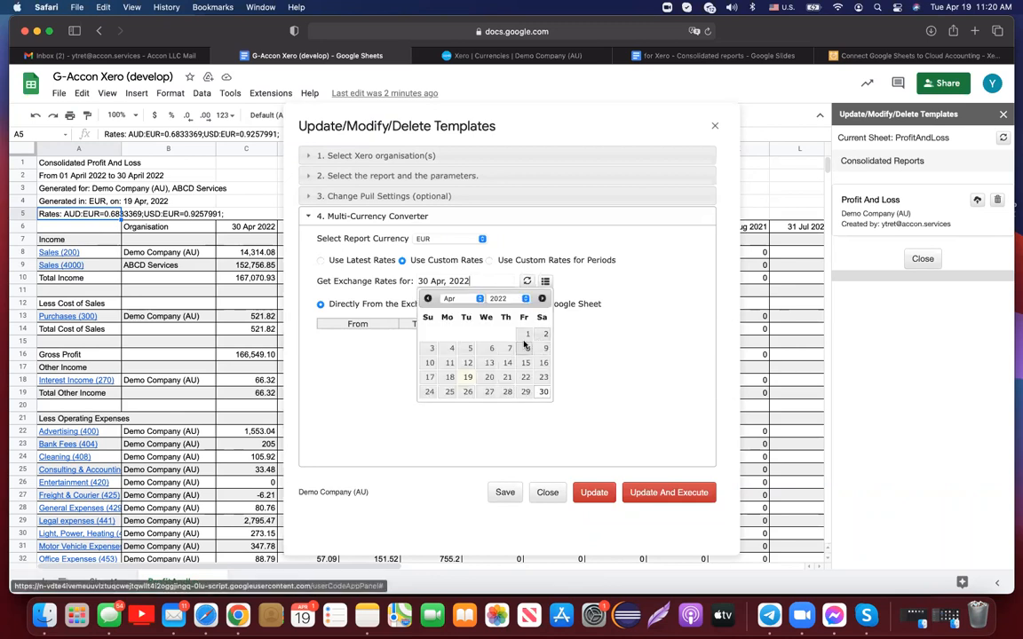
pyautogui.click(479, 299)
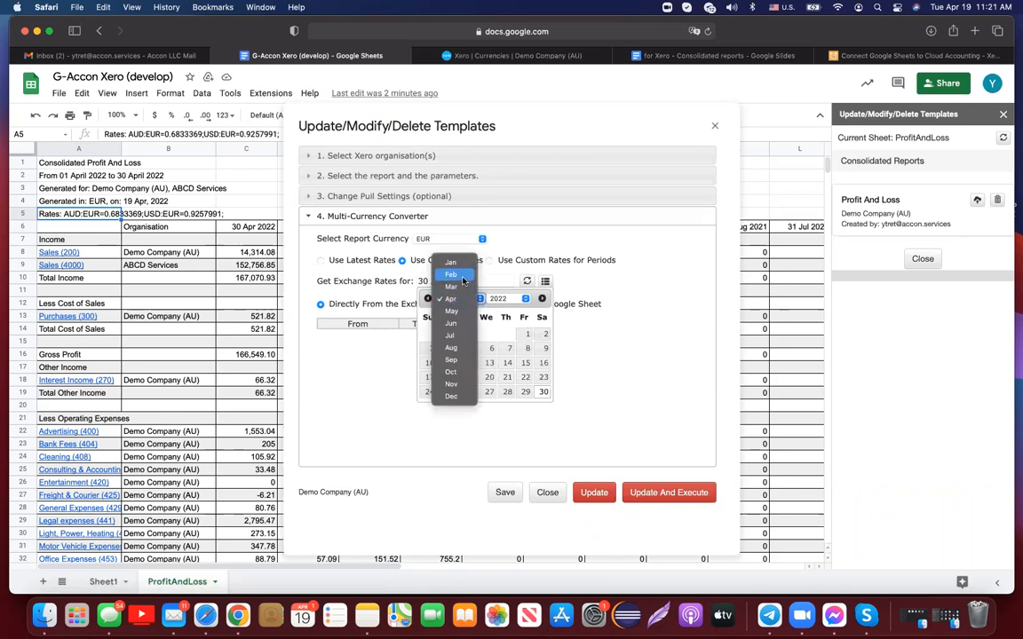
pyautogui.click(416, 247)
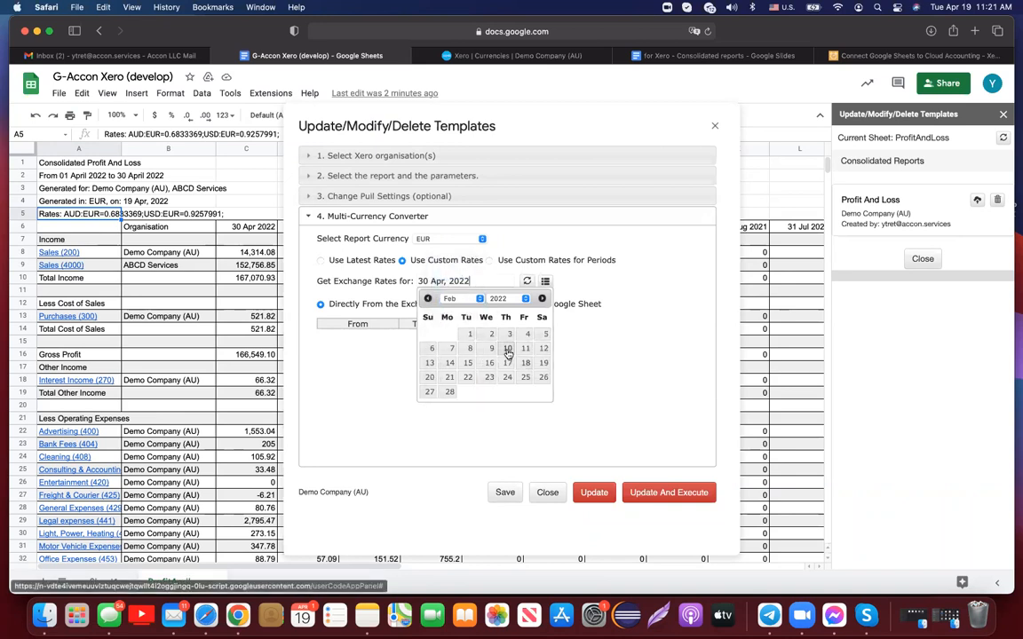
pyautogui.click(507, 348)
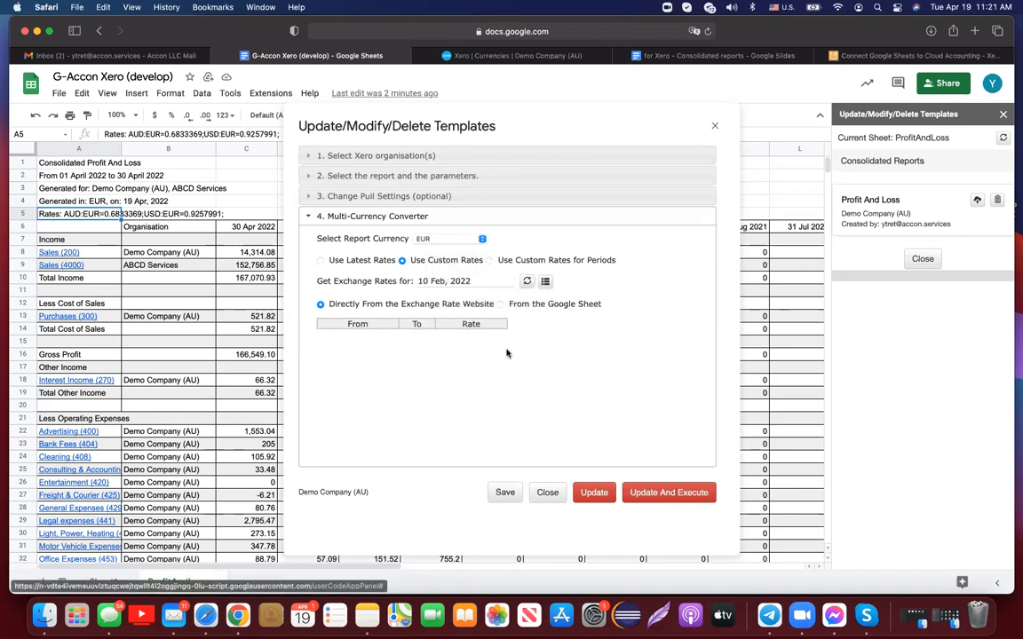
pyautogui.click(527, 281)
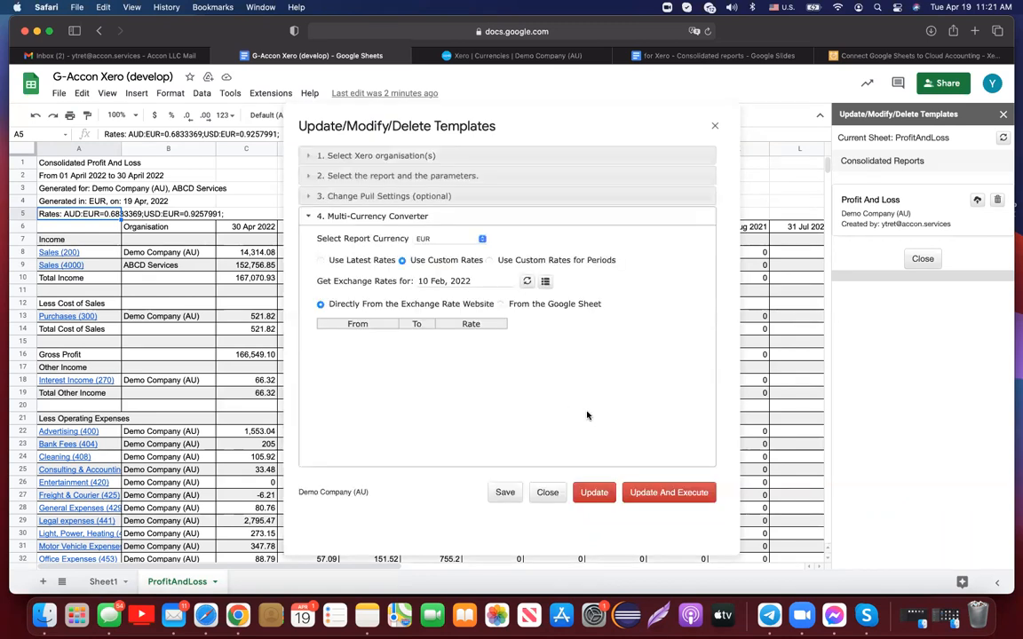
# - Take rates from the Google Sheet, generate the ExchangeRates tab for 10 Feb 2022, and narrow column A
pyautogui.click(500, 305)
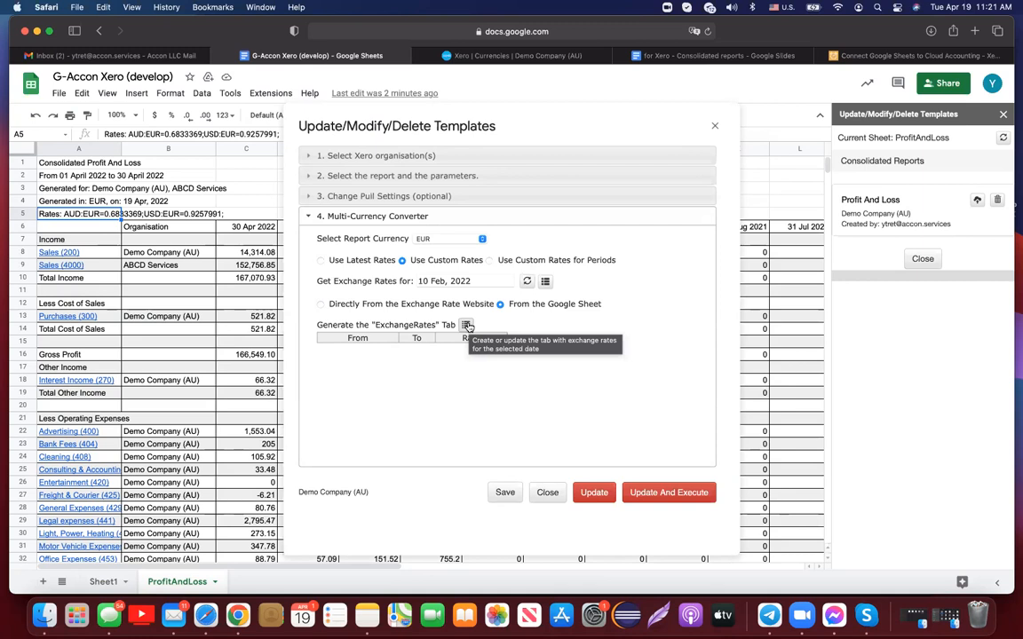
pyautogui.click(467, 326)
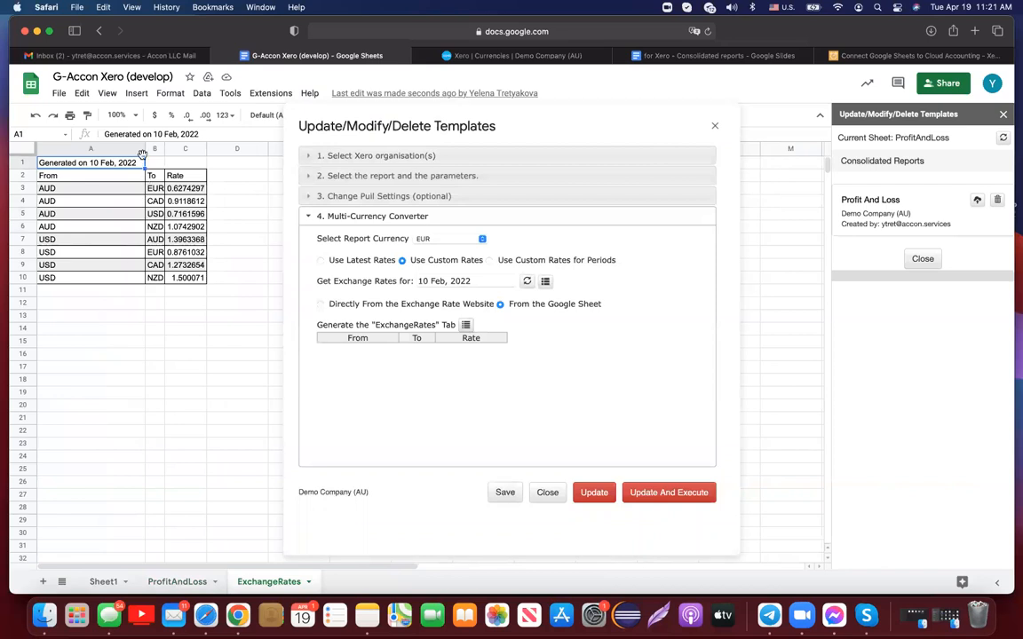
pyautogui.moveTo(145, 151); pyautogui.dragTo(79, 151)
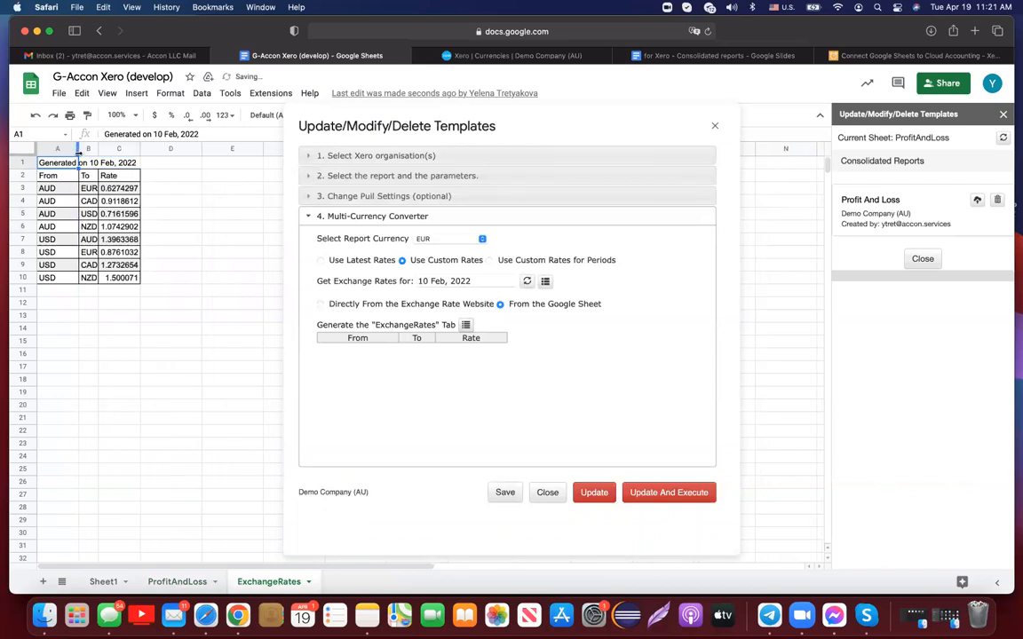
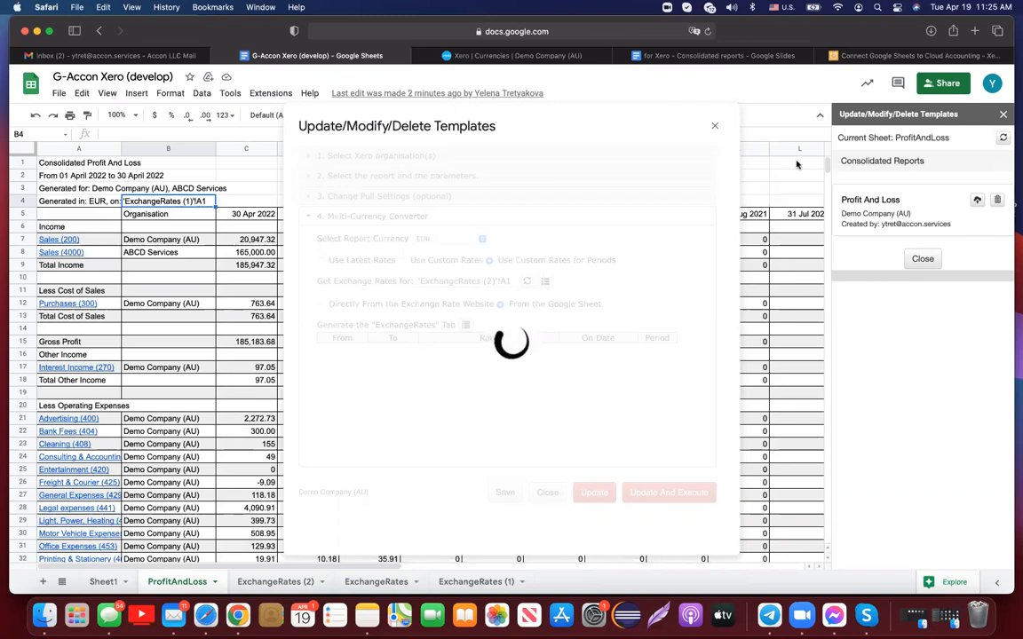
# - Close the G-Accon templates side panel
pyautogui.click(1004, 114)
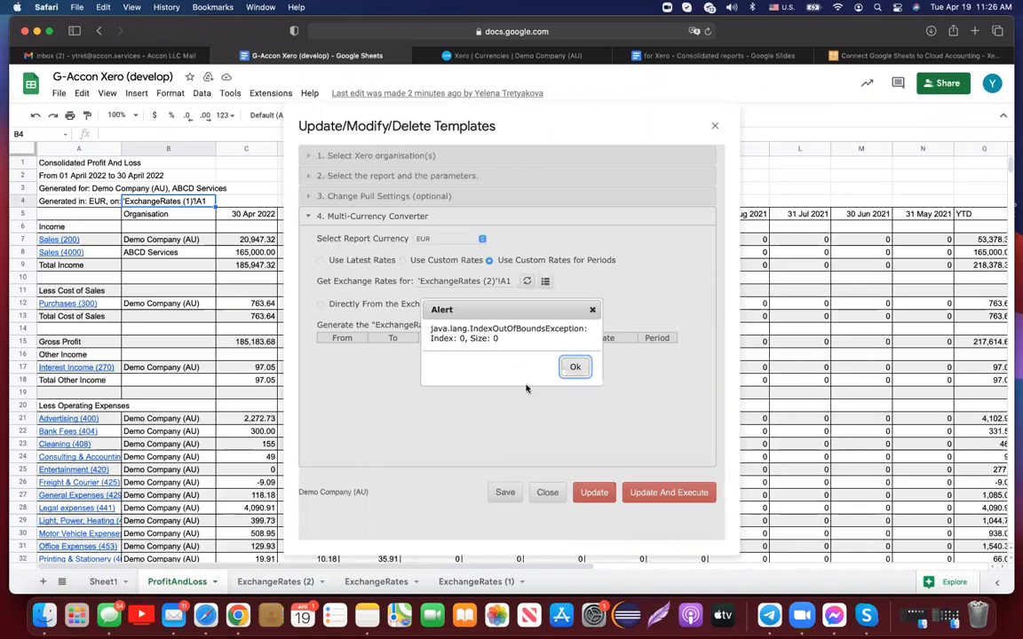
# - Dismiss the index-out-of-bounds error, close the template settings, and open Extensions
pyautogui.click(575, 367)
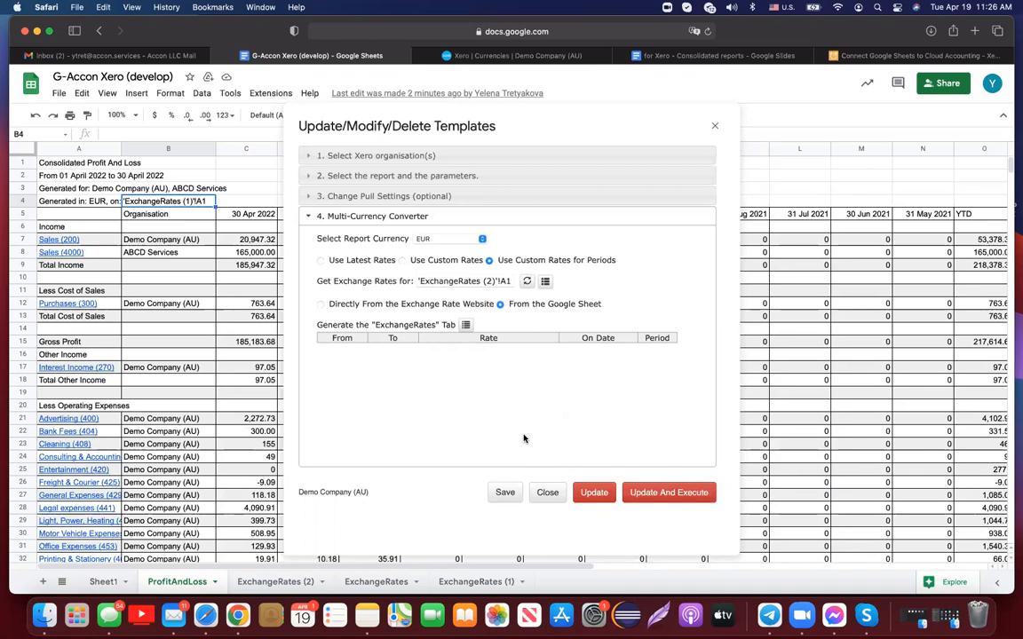
pyautogui.click(716, 129)
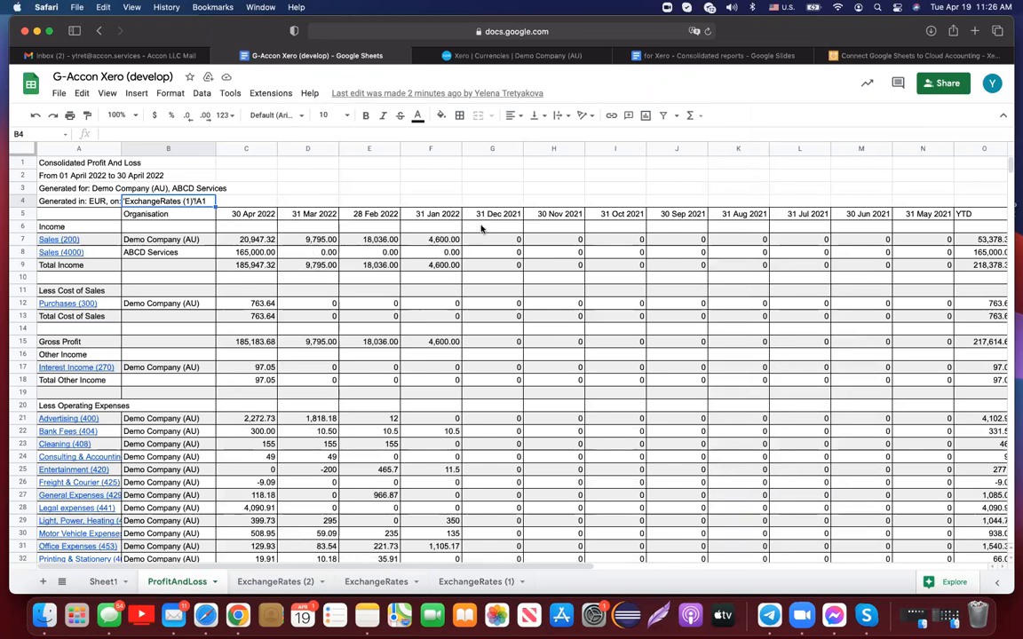
pyautogui.click(266, 92)
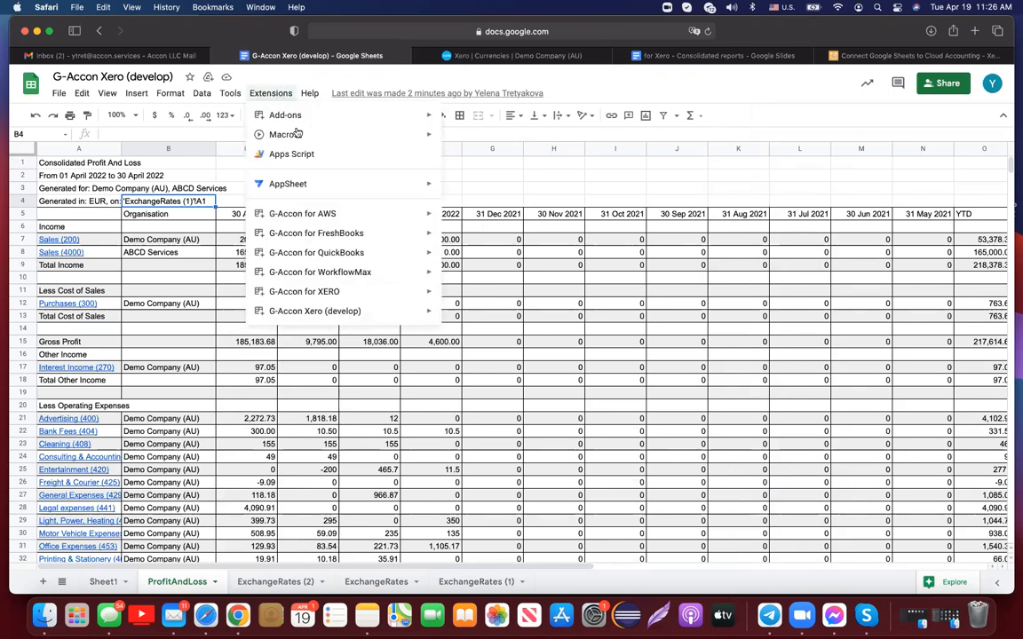
# - Reopen G-Accon Xero's Update/Modify/Delete Templates and select the Profit And Loss template
pyautogui.moveTo(374, 317)
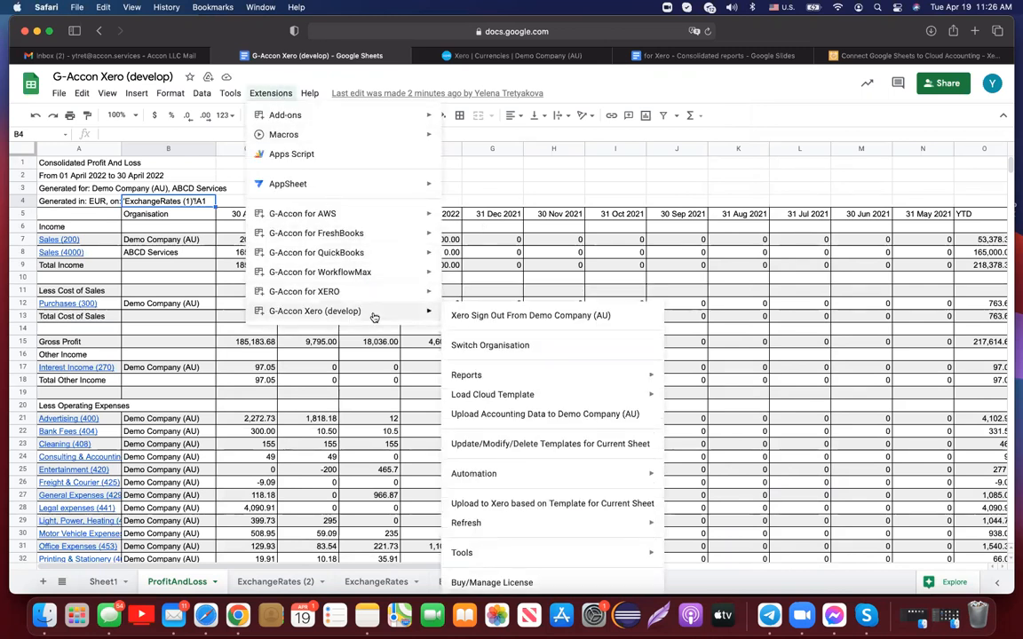
pyautogui.click(504, 444)
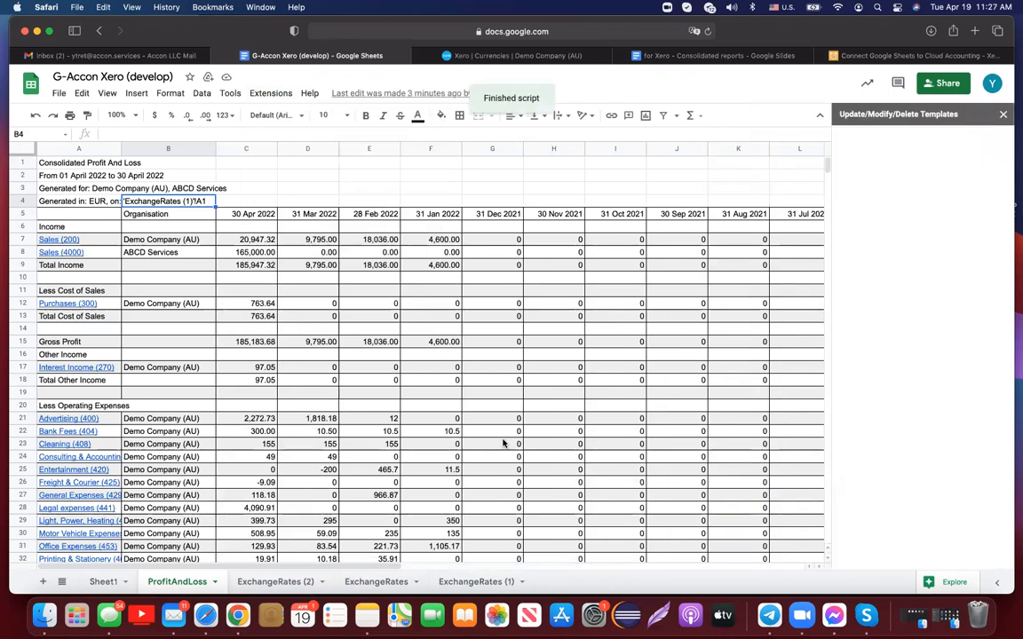
pyautogui.click(886, 198)
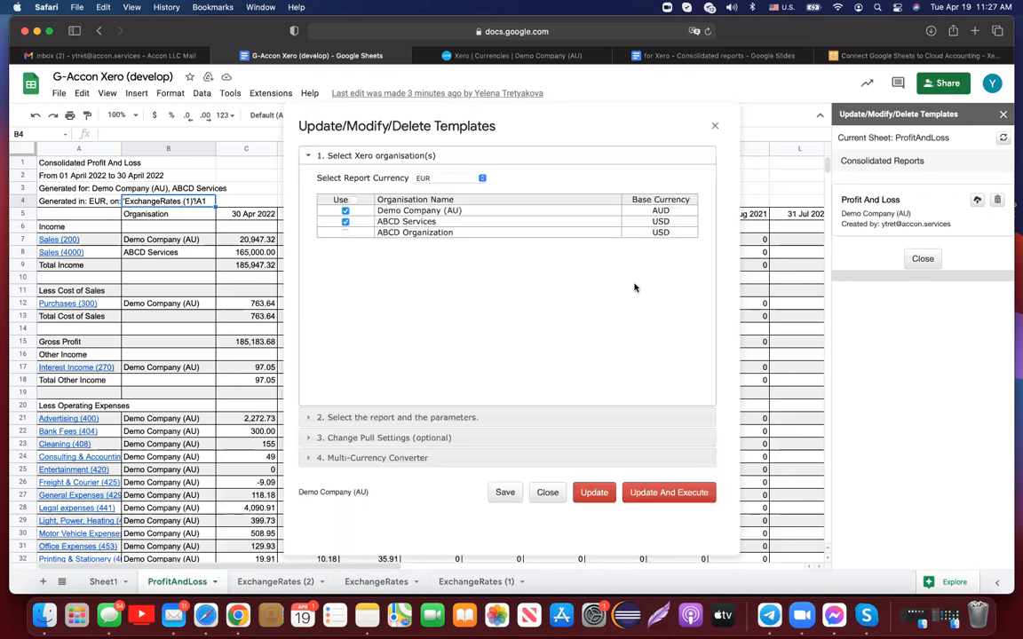
# - Set the static date range to Last Quarter and check the resulting exchange-rate date
pyautogui.click(468, 418)
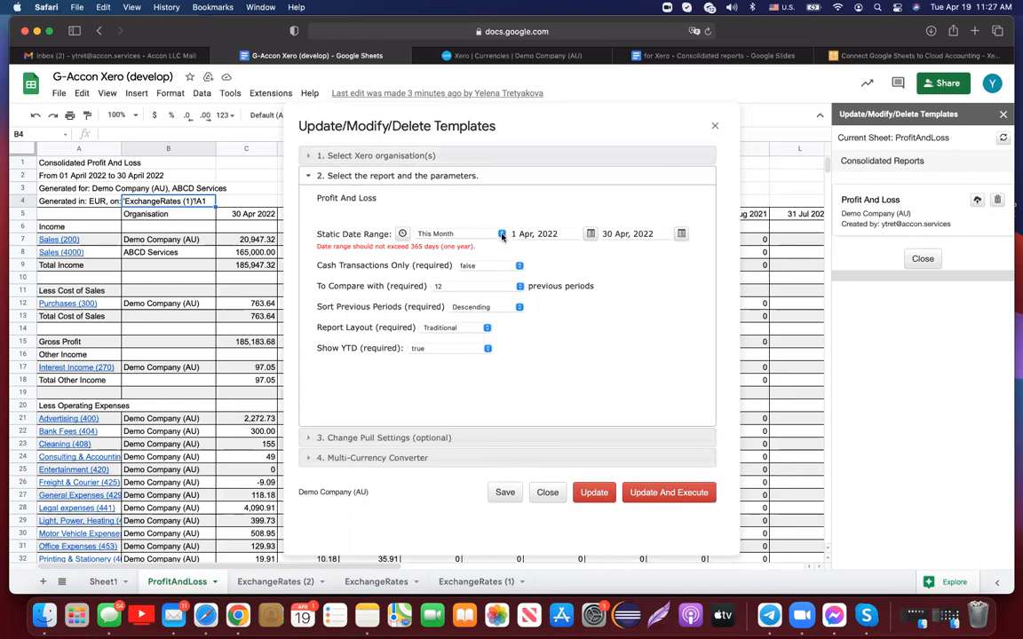
pyautogui.click(502, 235)
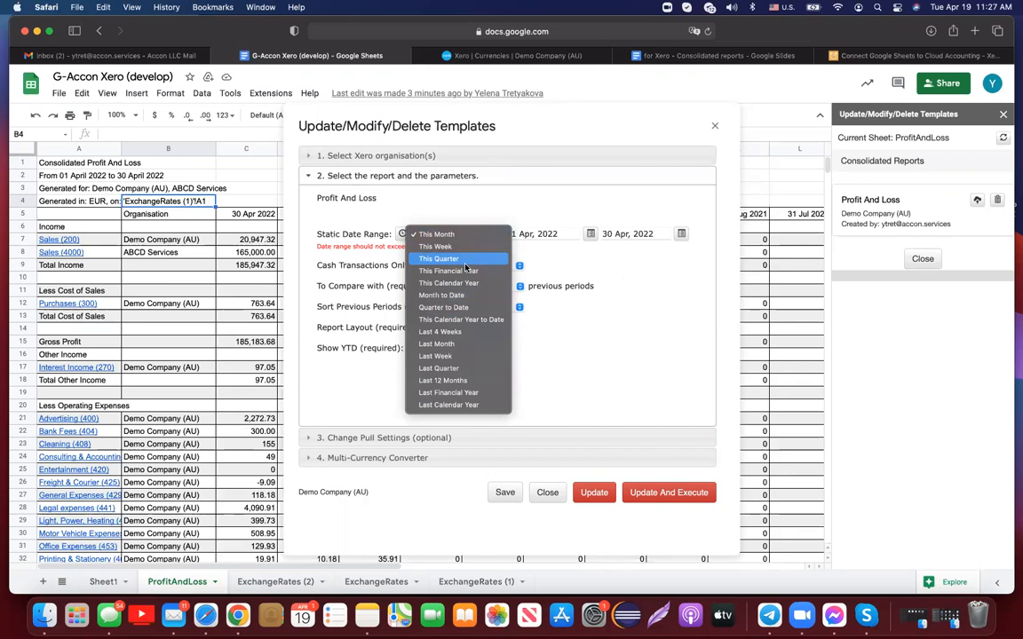
pyautogui.click(463, 367)
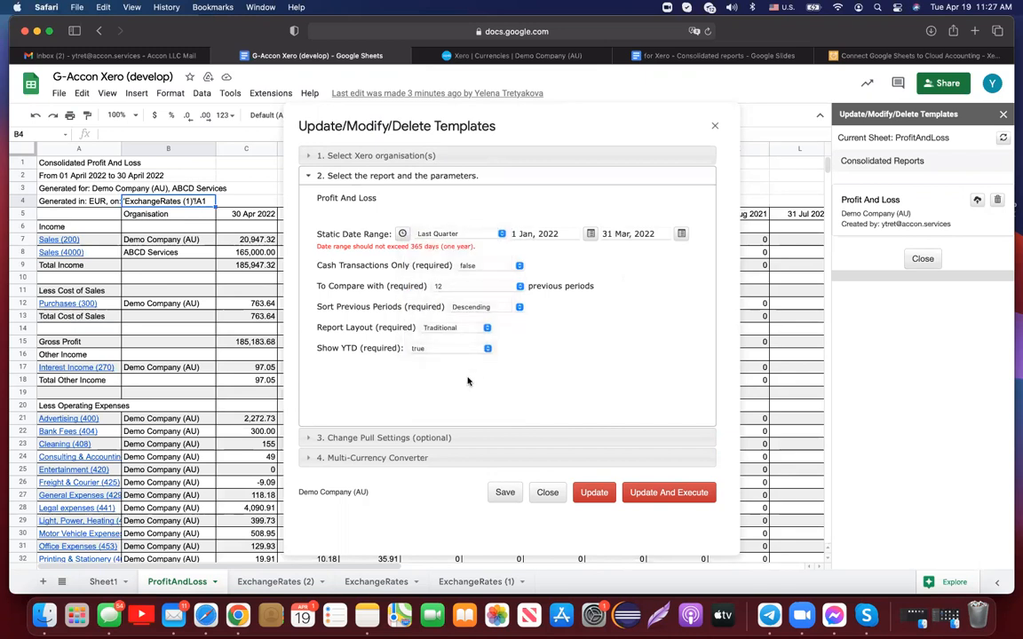
pyautogui.click(432, 457)
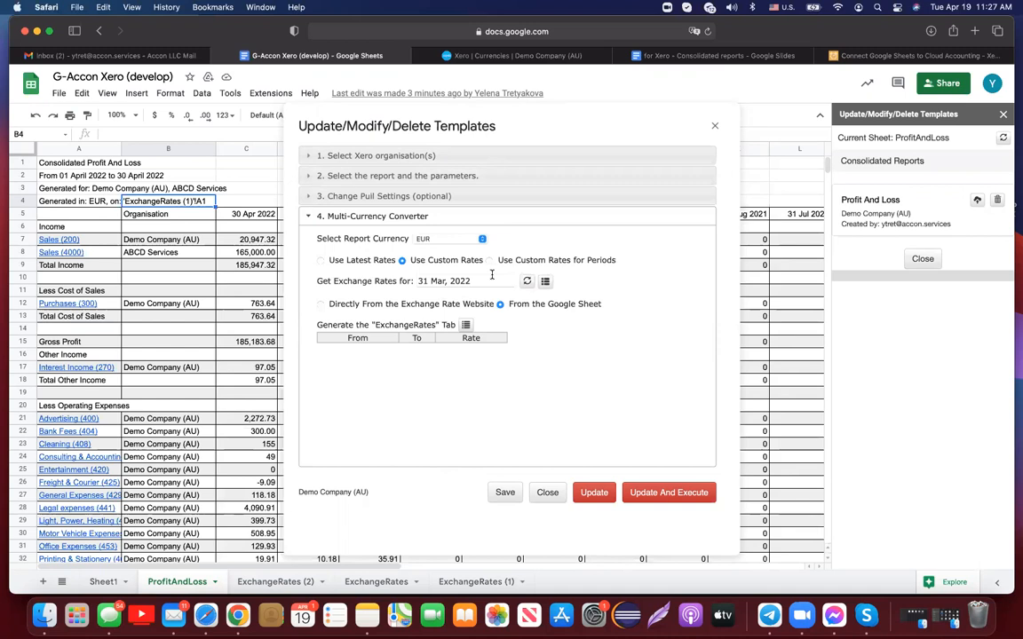
# - Switch to Last Financial Year, check its exchange-rate date, and close the template settings
pyautogui.click(435, 177)
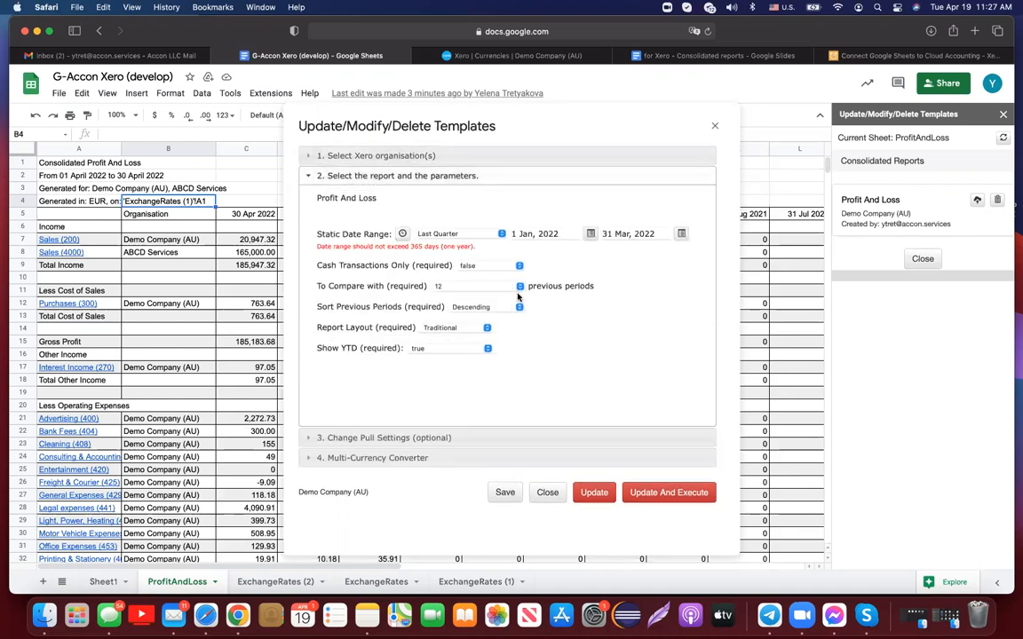
pyautogui.click(501, 235)
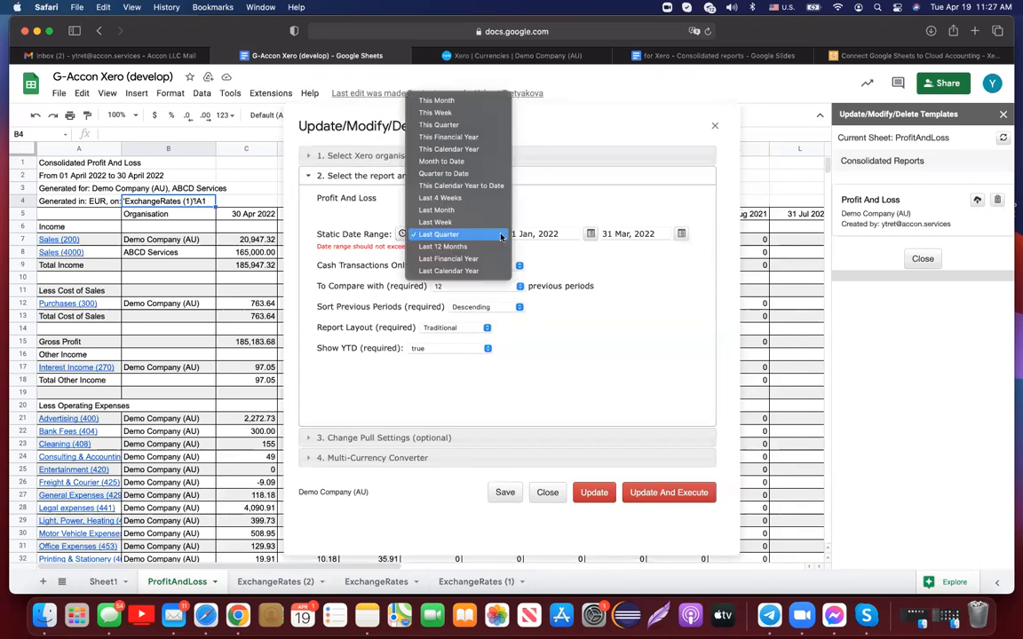
pyautogui.click(494, 258)
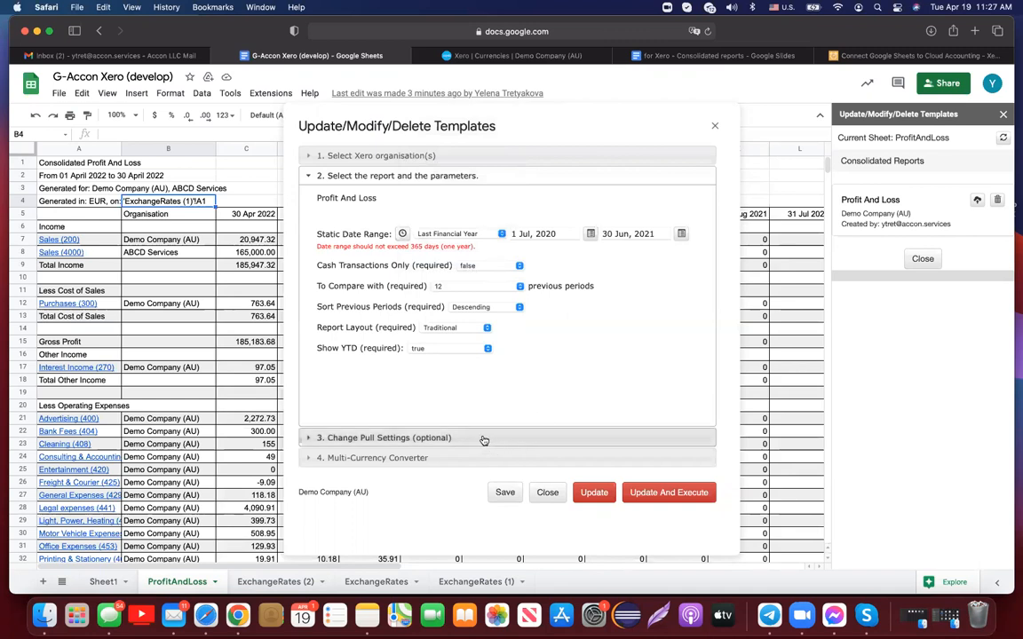
pyautogui.click(446, 460)
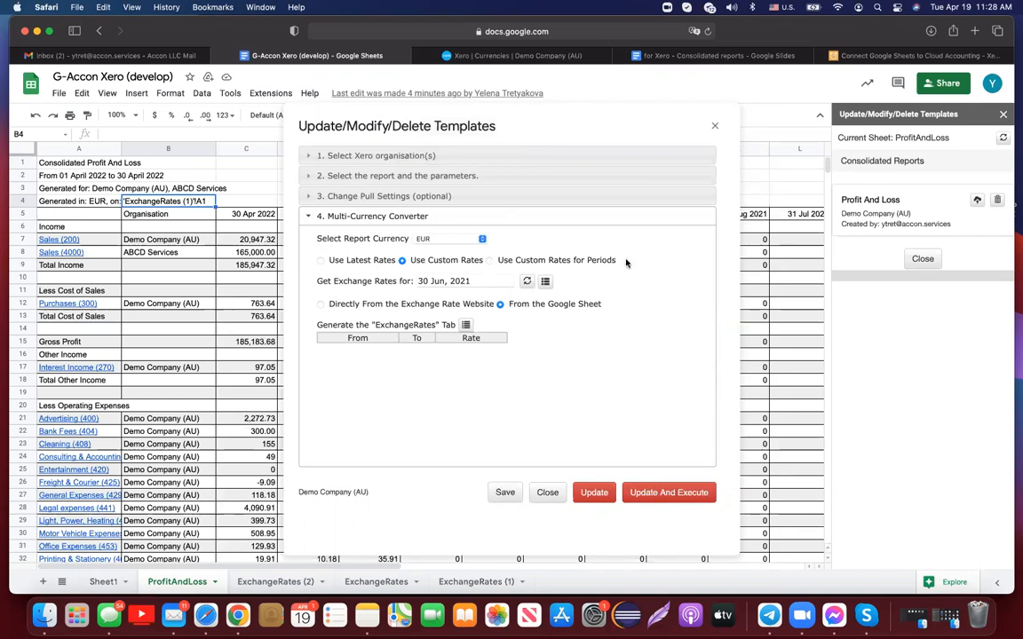
pyautogui.click(714, 127)
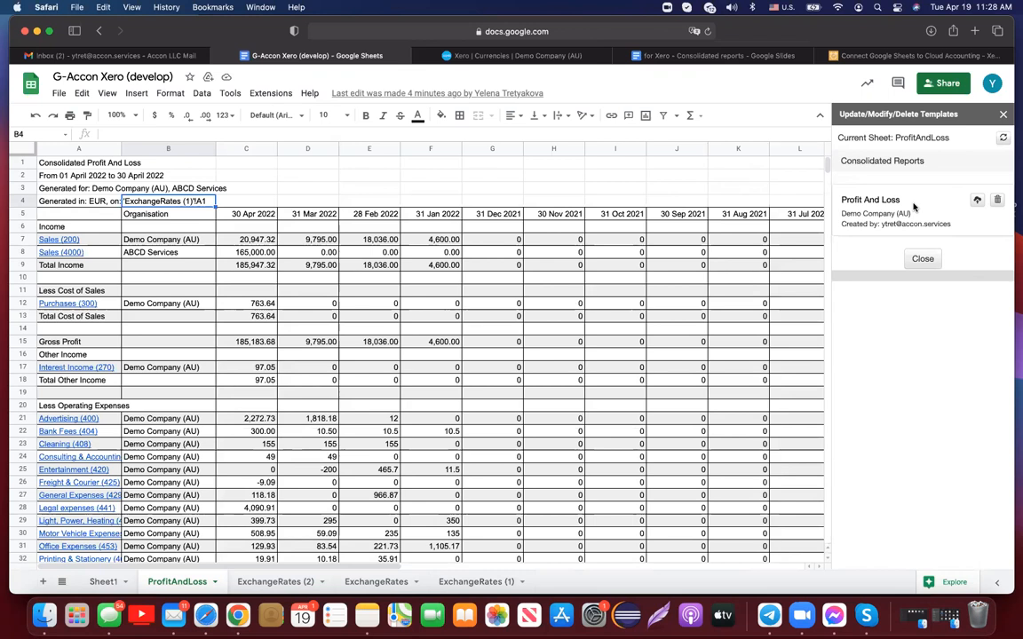
# - Upload the template to the cloud named and described 'Profit And Loss Cons', then close the panel
pyautogui.click(976, 200)
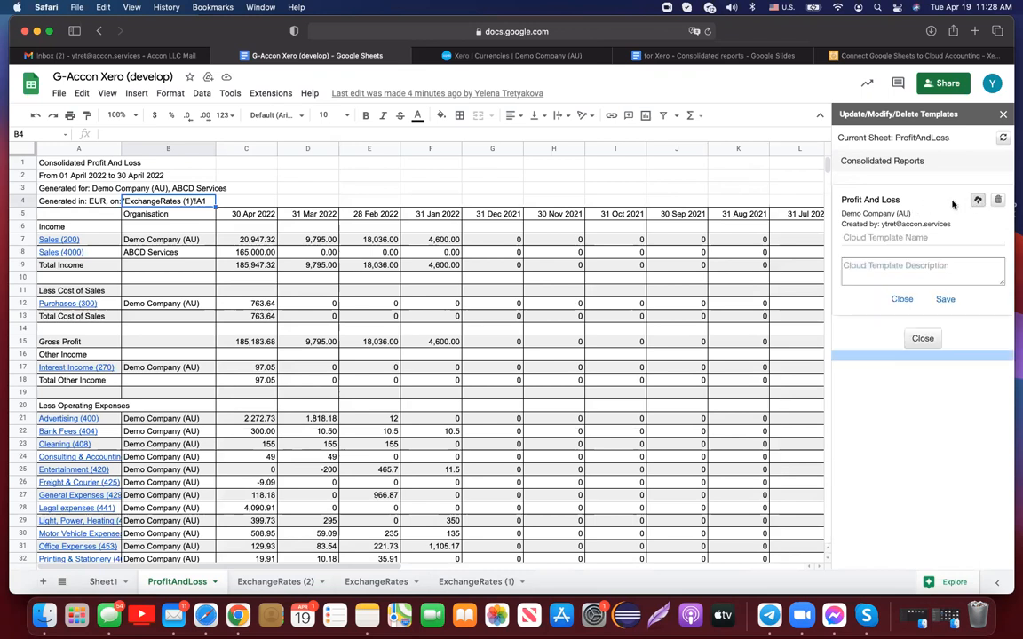
pyautogui.moveTo(901, 200); pyautogui.dragTo(837, 201)
pyautogui.press('super+c')
pyautogui.click(879, 237)
pyautogui.press('super+v')
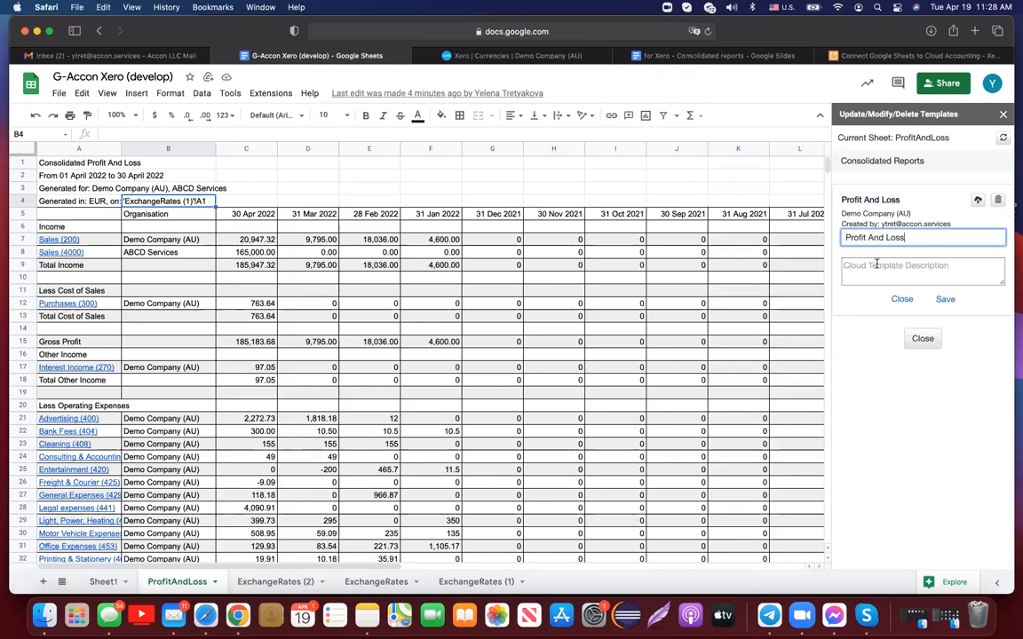
pyautogui.click(876, 263)
pyautogui.press('super+v')
pyautogui.click(913, 238)
pyautogui.write('Cons')
pyautogui.click(924, 275)
pyautogui.write('Cons')
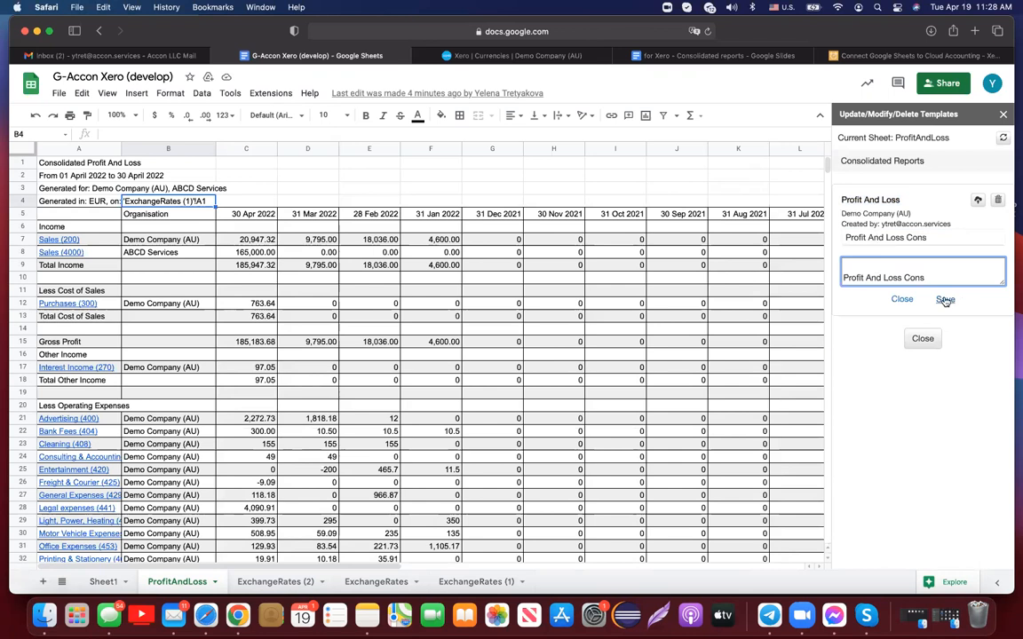
pyautogui.click(945, 300)
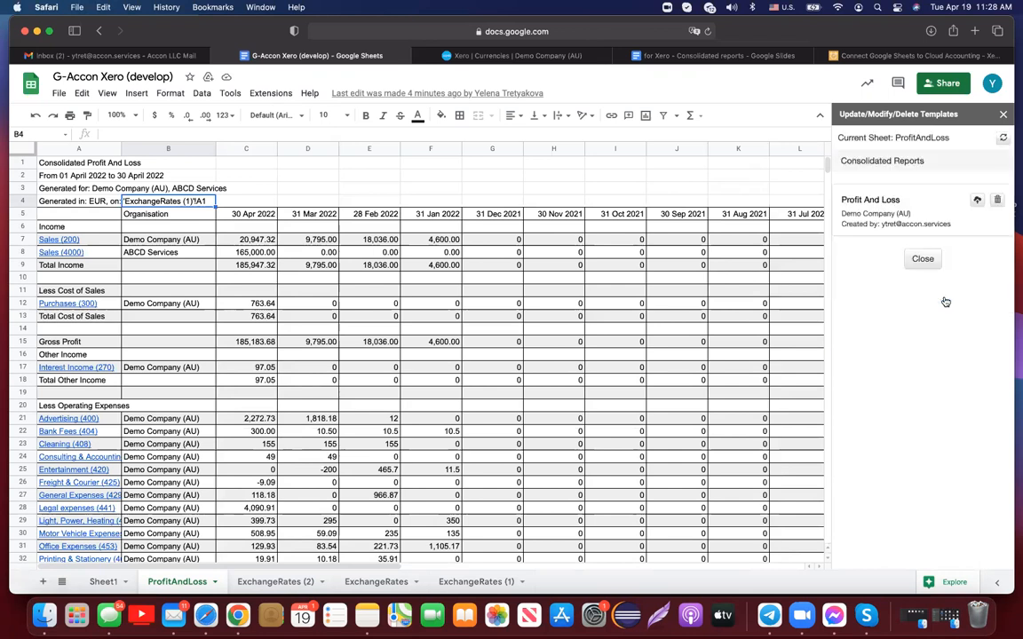
pyautogui.click(1003, 117)
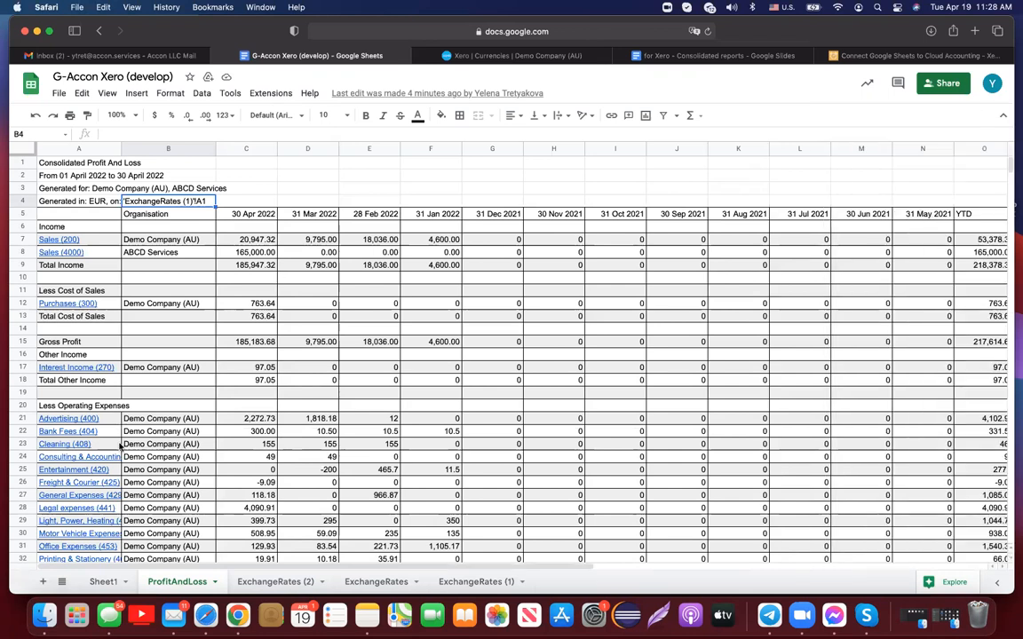
# - Add a new blank sheet and open G-Accon's Cloud Template Library
pyautogui.click(42, 582)
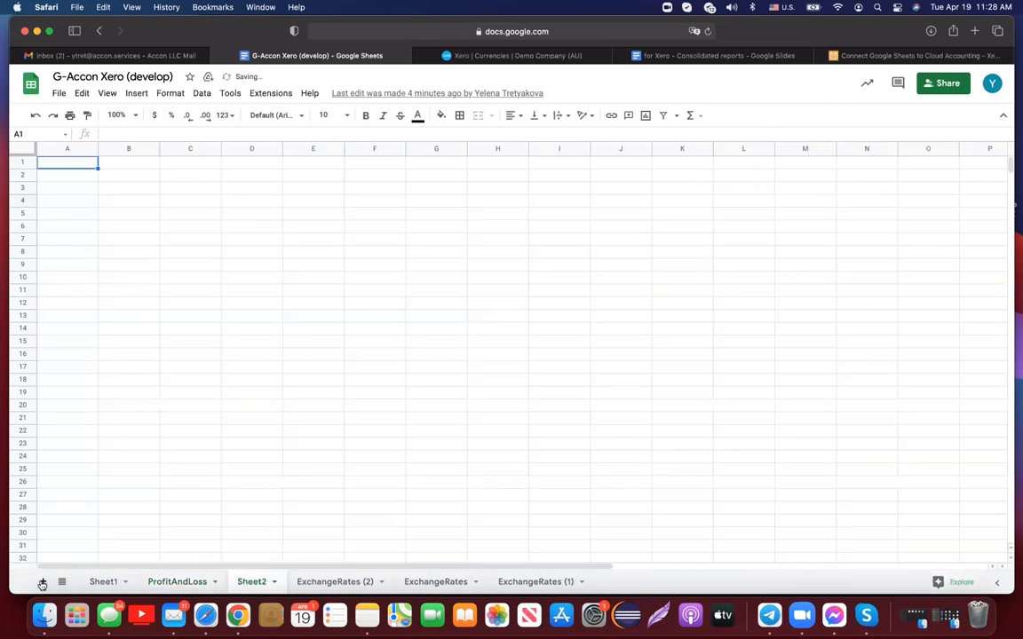
pyautogui.click(284, 96)
pyautogui.moveTo(386, 317)
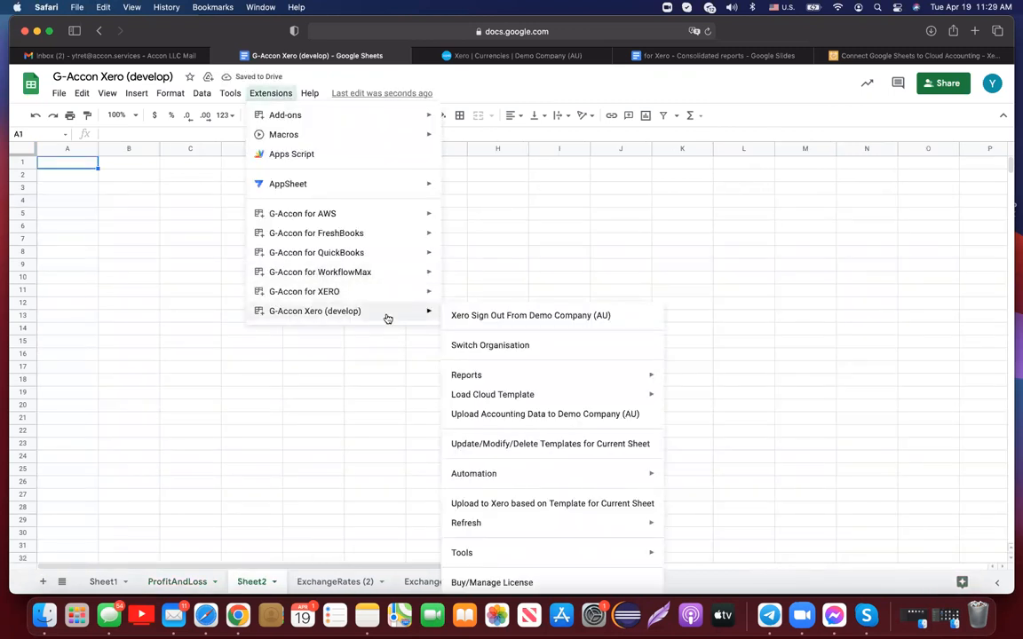
pyautogui.moveTo(530, 395)
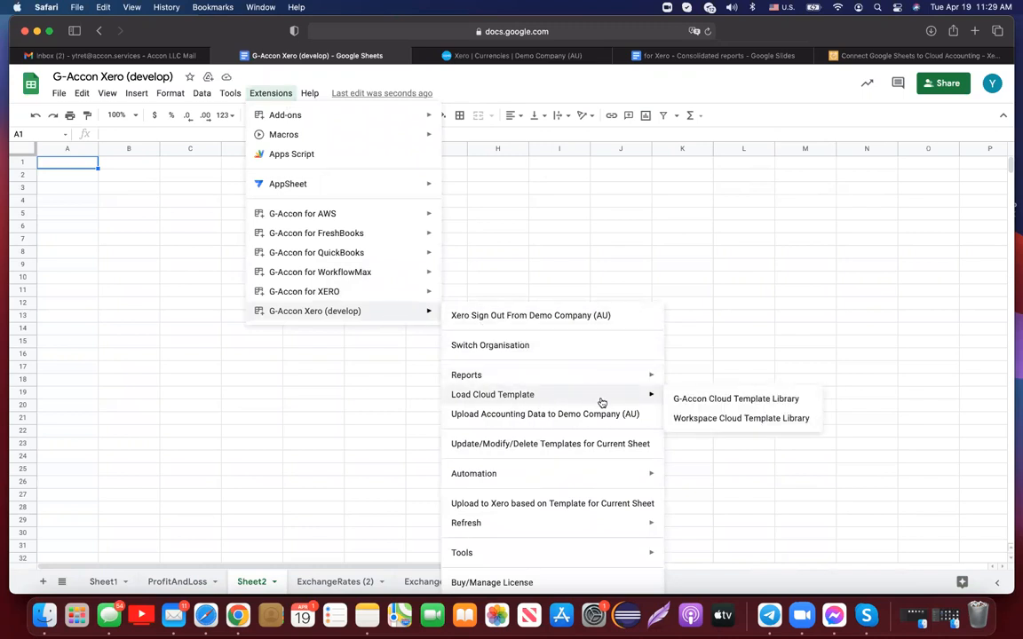
pyautogui.click(684, 421)
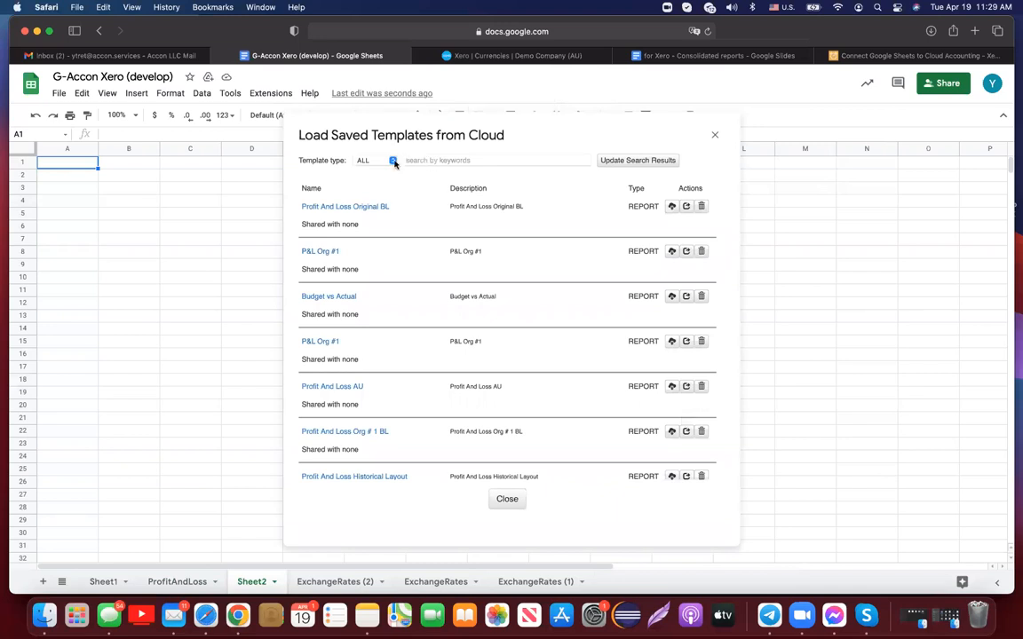
# - Filter the cloud library to show only report templates
pyautogui.click(392, 161)
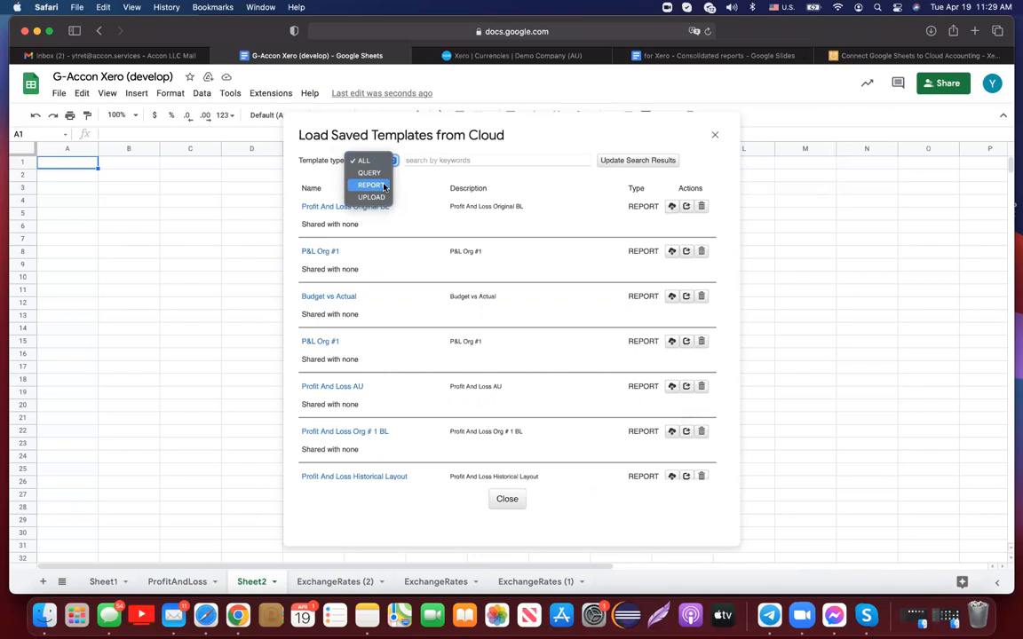
pyautogui.click(383, 186)
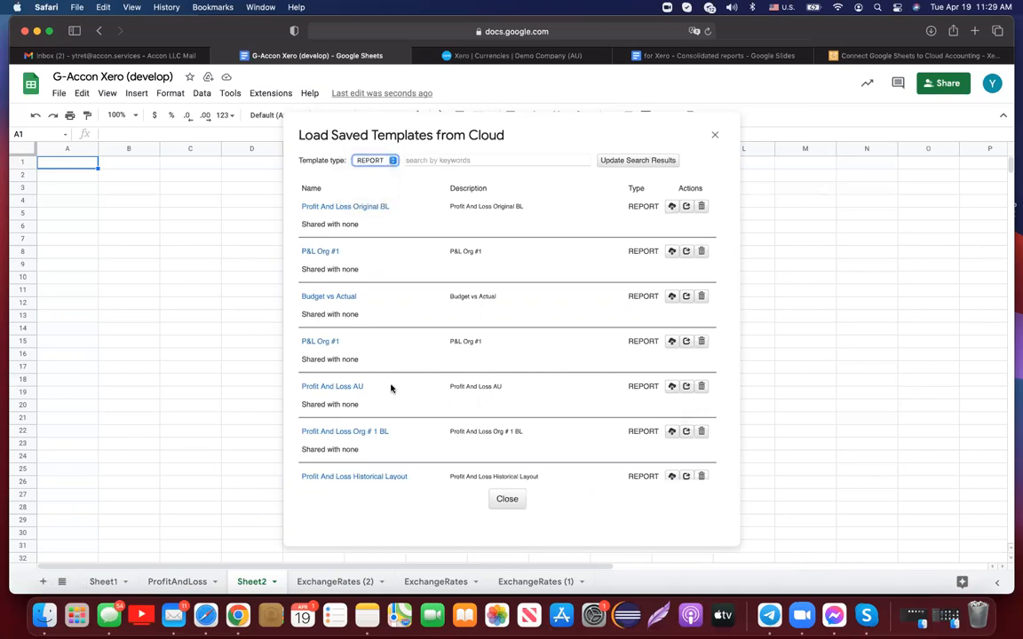
pyautogui.scroll(-5, 390, 387)
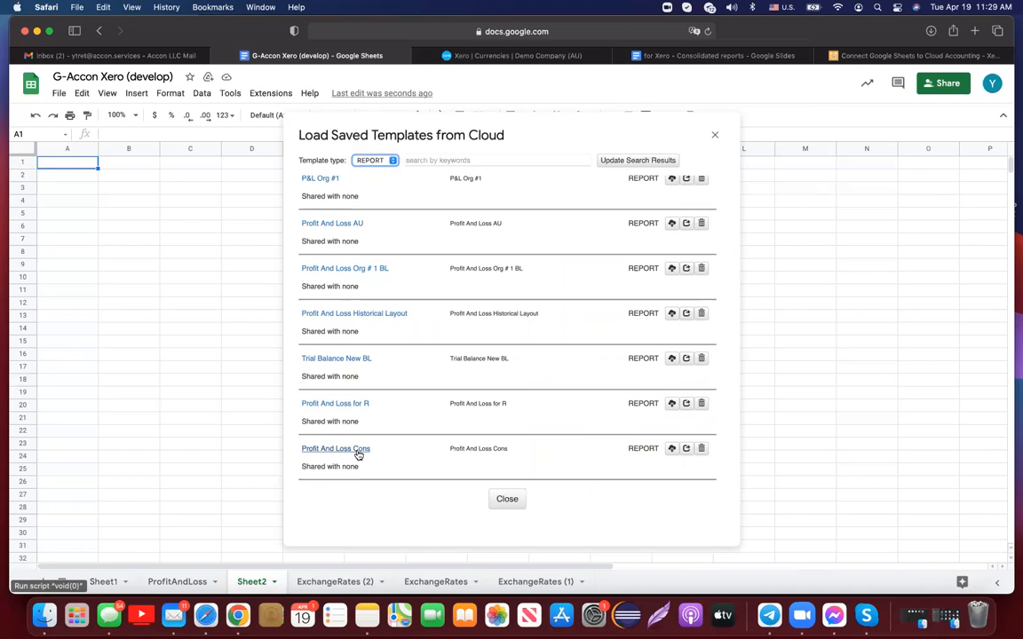
# - Share Profit And Loss Cons with a recipient e-mail and everyone, then load it
pyautogui.click(689, 449)
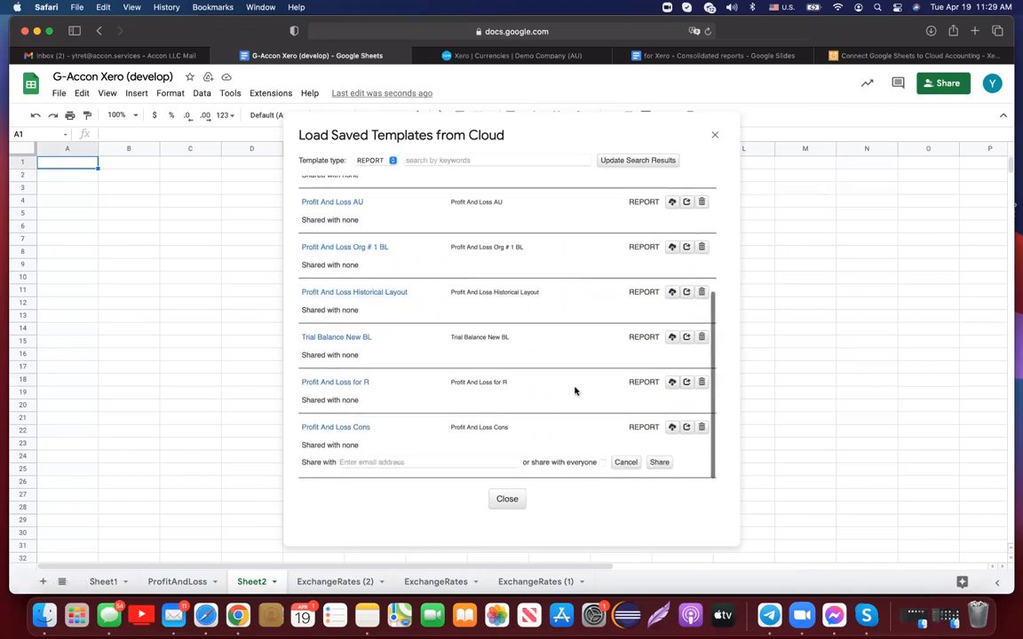
pyautogui.click(417, 462)
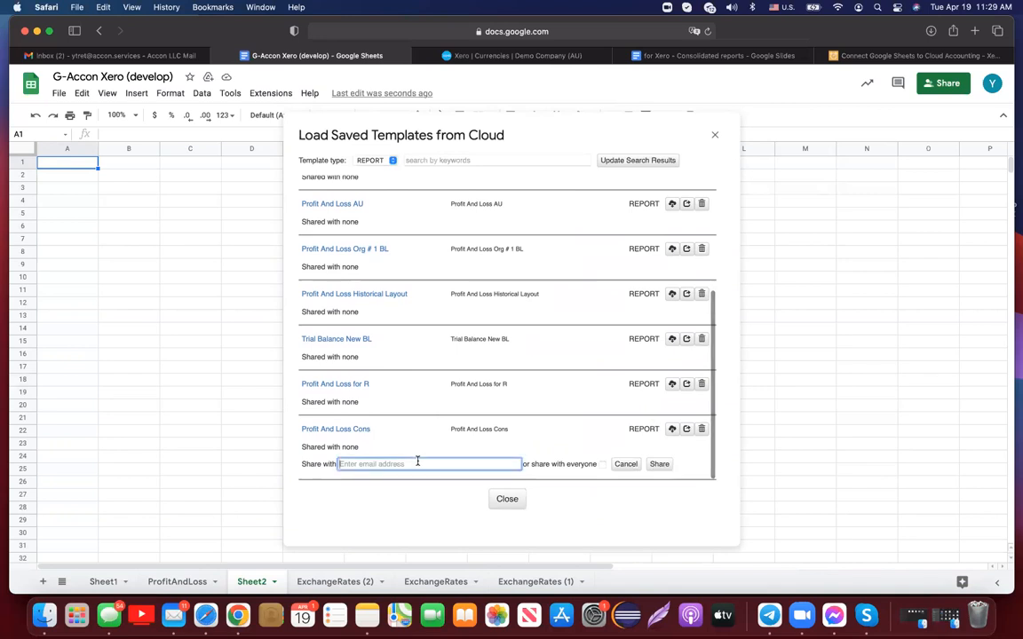
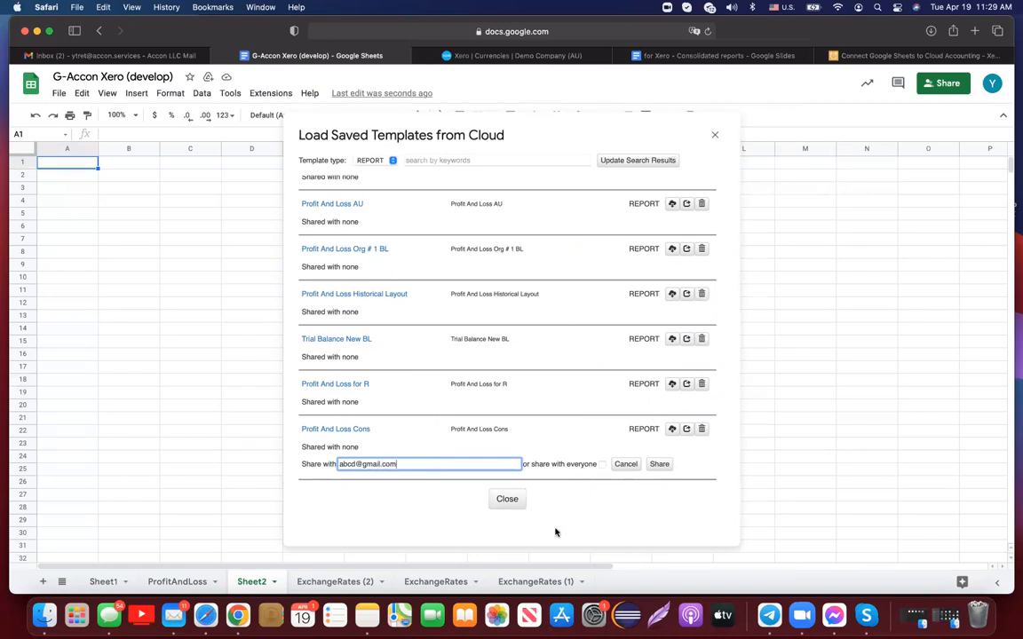
pyautogui.click(603, 464)
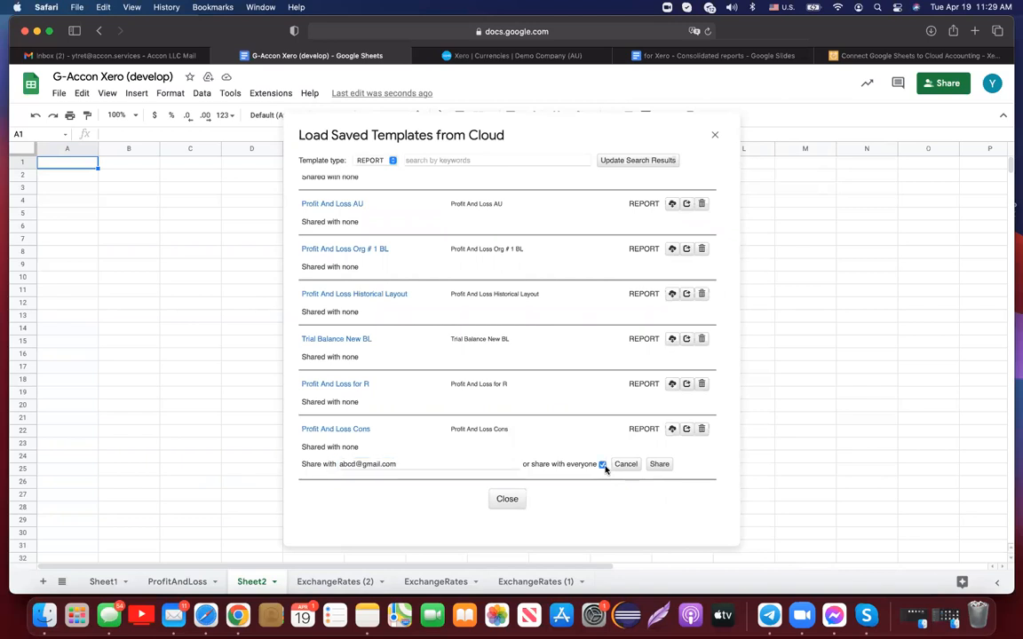
pyautogui.click(353, 430)
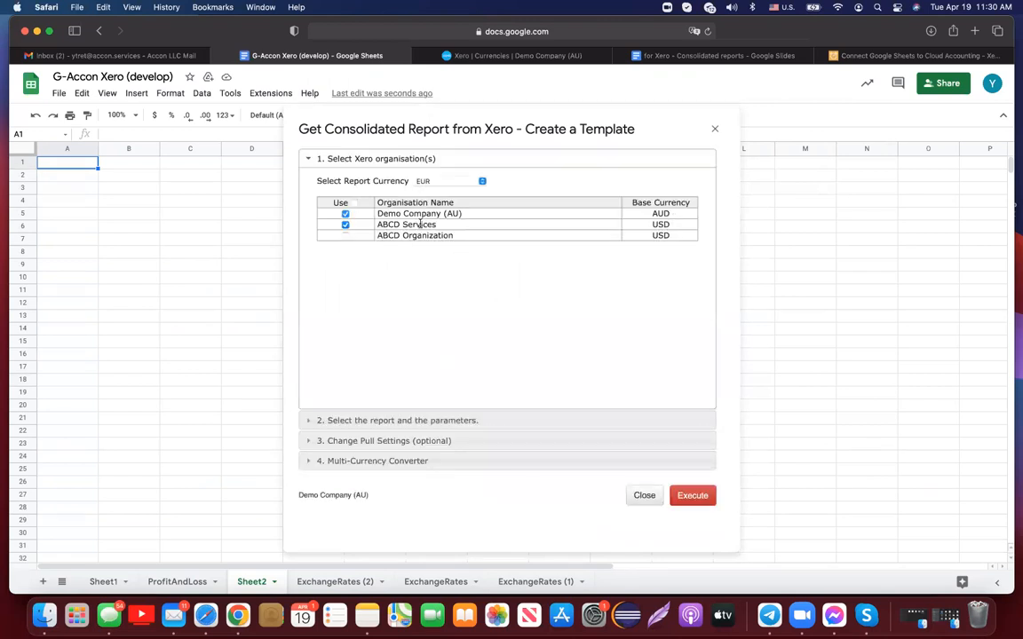
# - Compare with 6 periods and add ABCD Organization to the consolidation
pyautogui.click(449, 421)
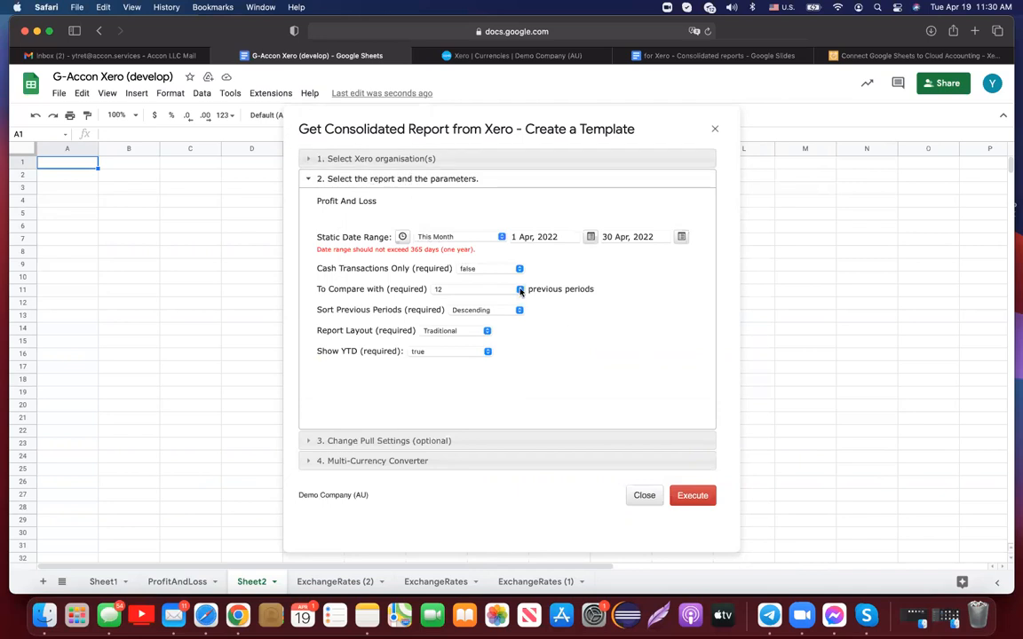
pyautogui.click(520, 290)
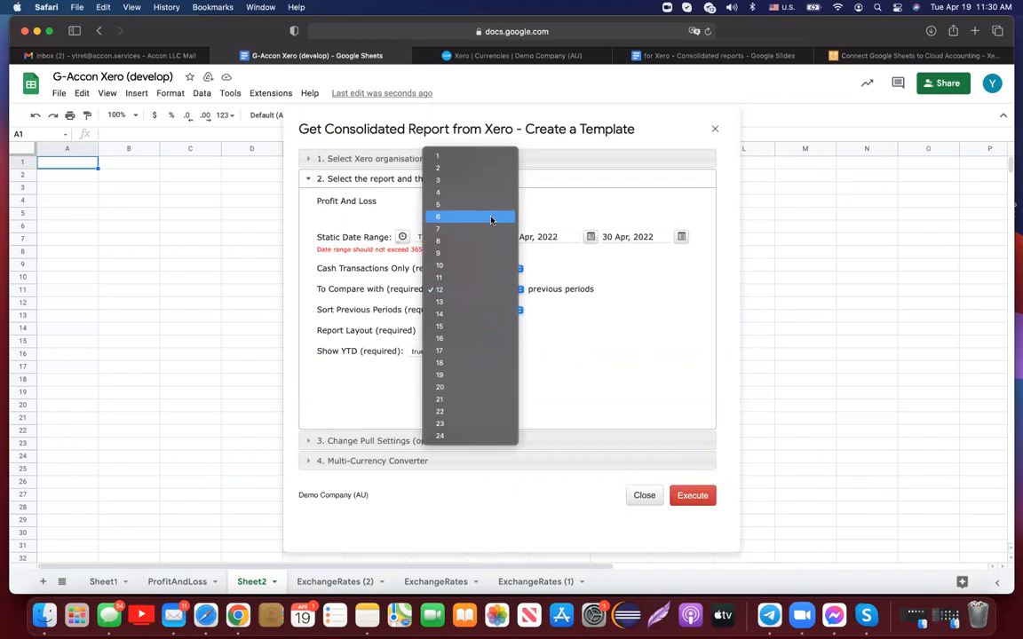
pyautogui.click(491, 218)
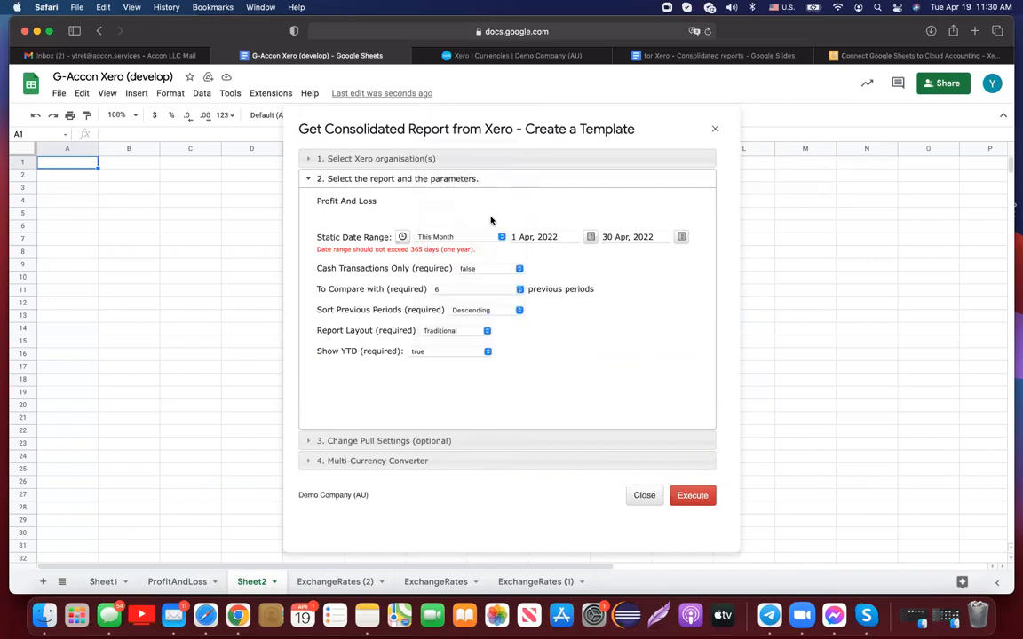
pyautogui.click(310, 159)
pyautogui.click(345, 236)
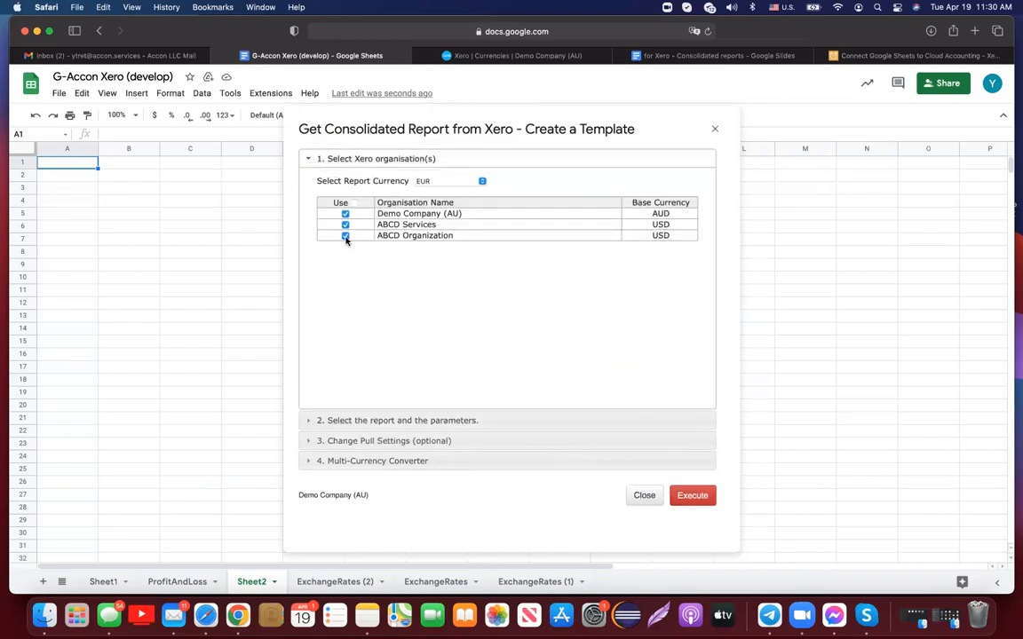
# - Report in CAD with rates taken directly from the exchange rate website
pyautogui.click(432, 462)
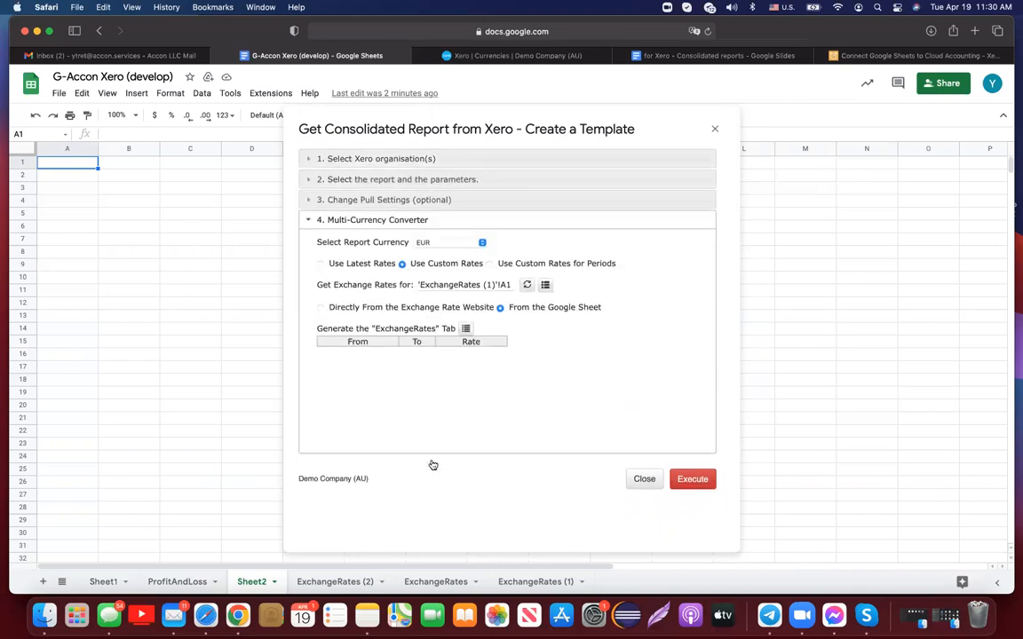
pyautogui.click(481, 242)
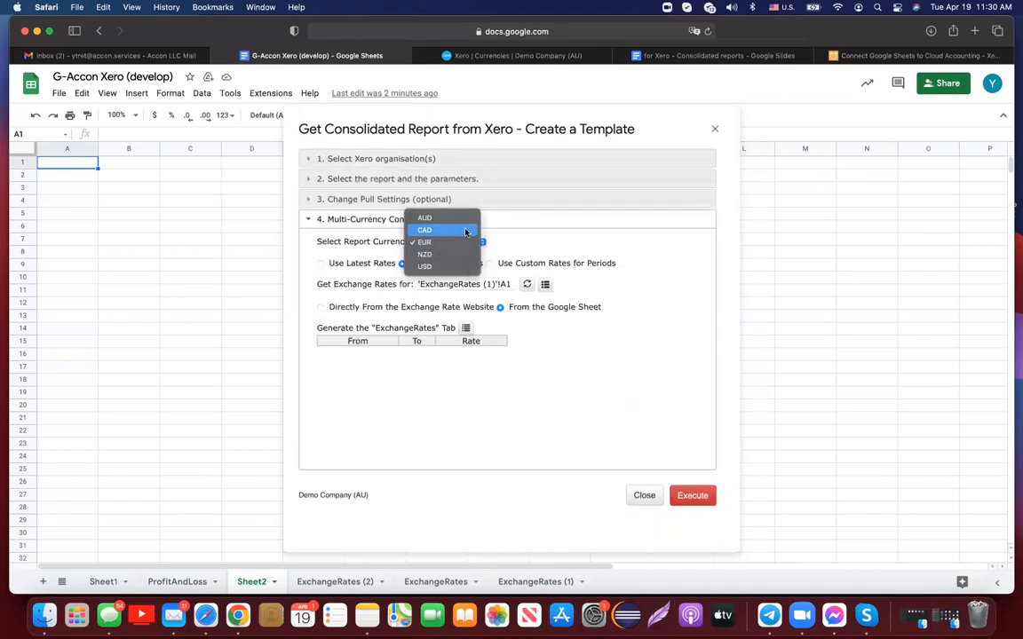
pyautogui.click(465, 230)
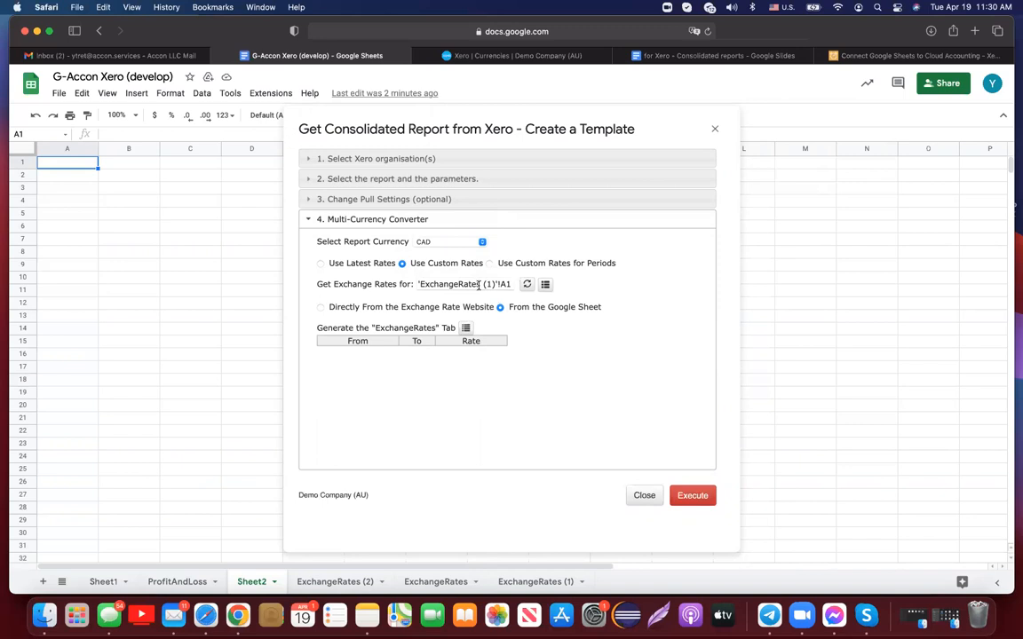
pyautogui.click(320, 308)
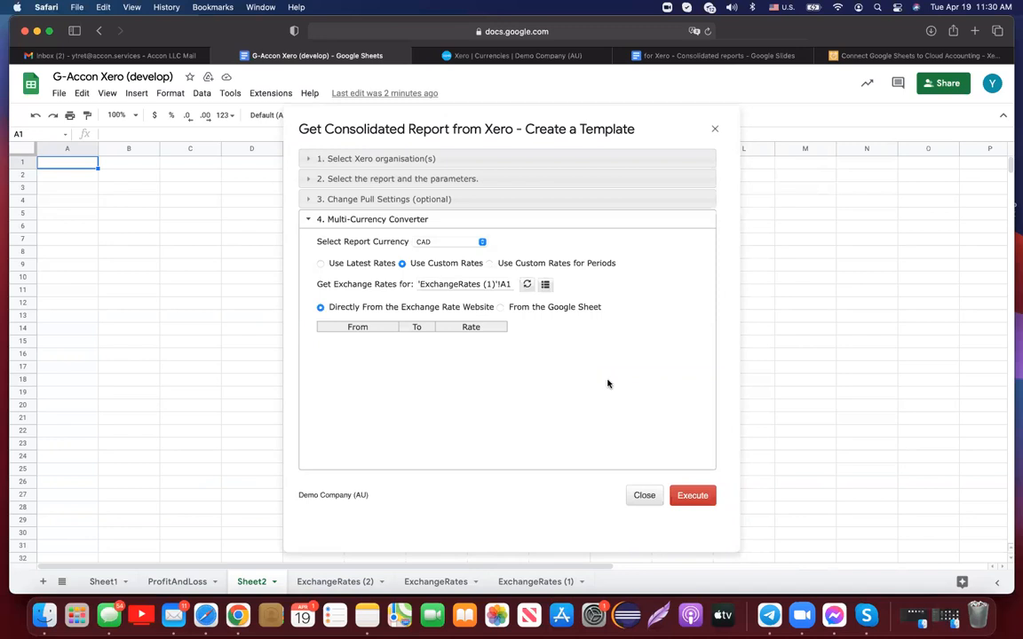
# - Start the report at C1, name the template 'P&L # 2', and run the pull
pyautogui.click(359, 199)
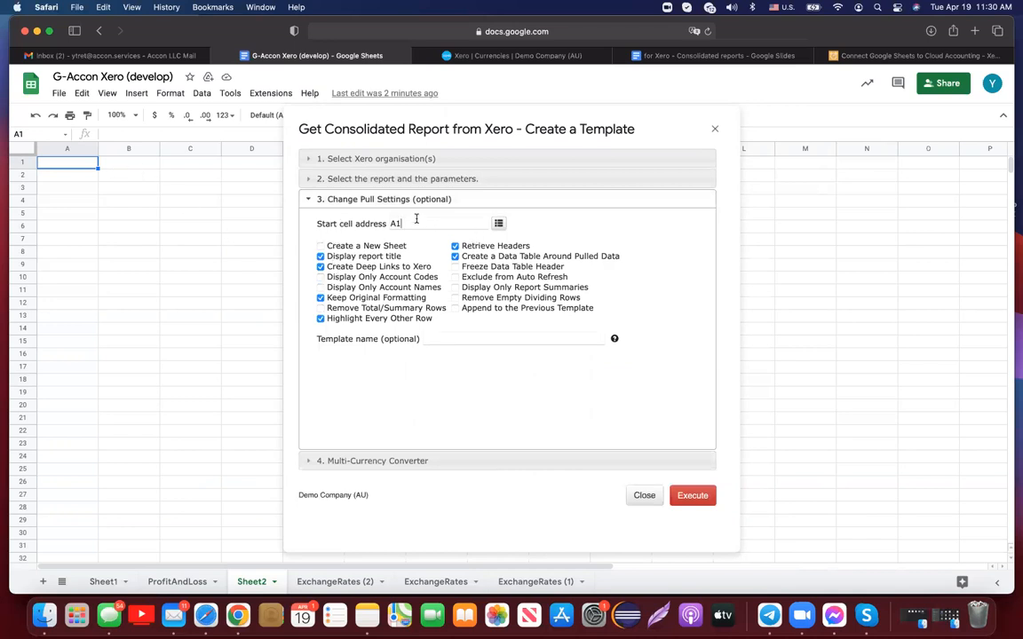
pyautogui.click(498, 223)
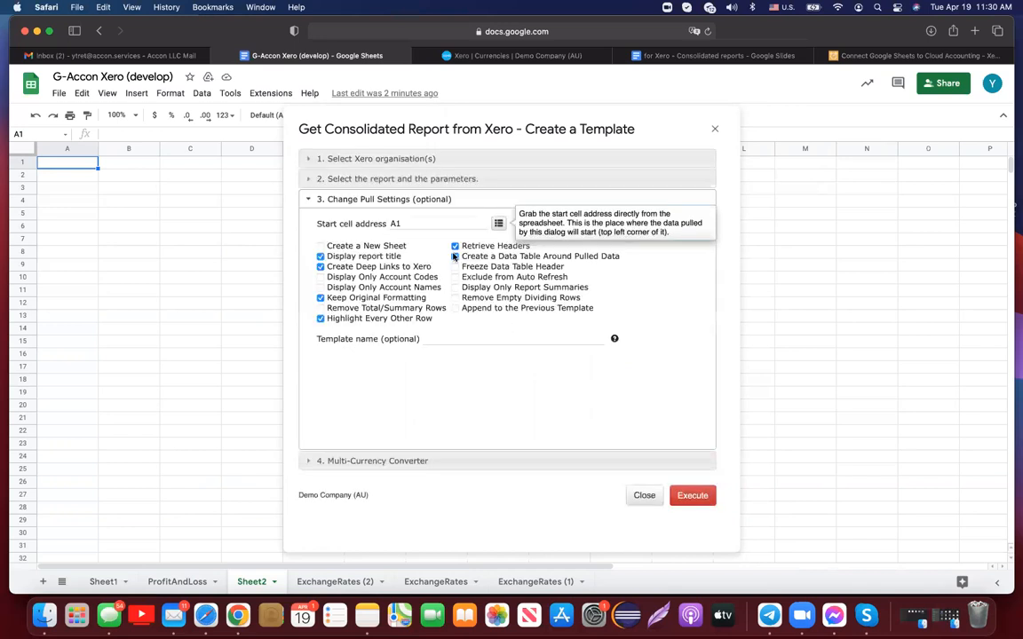
pyautogui.click(421, 222)
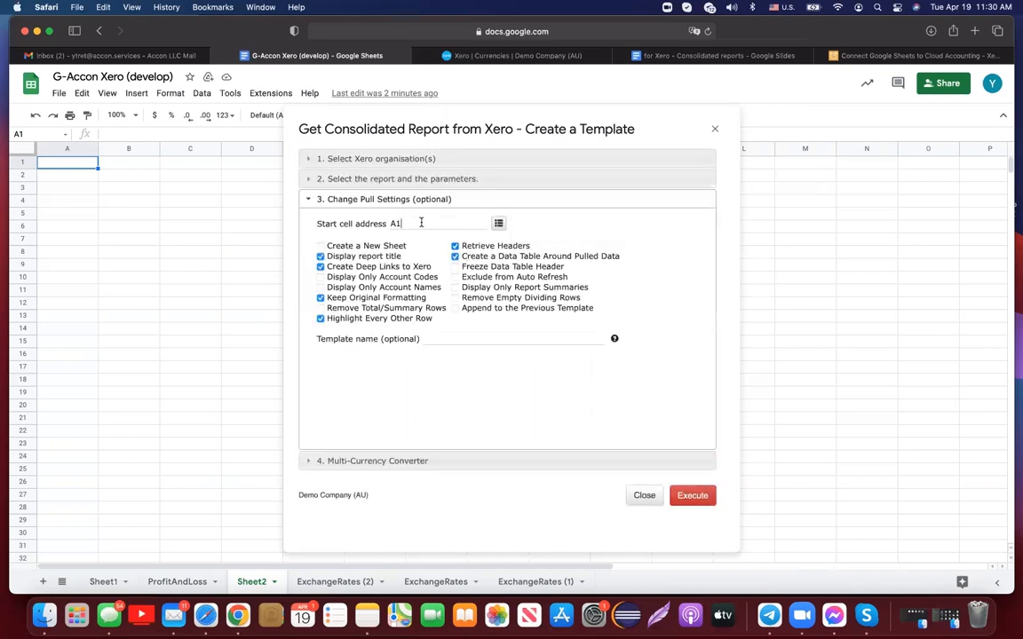
pyautogui.click(197, 165)
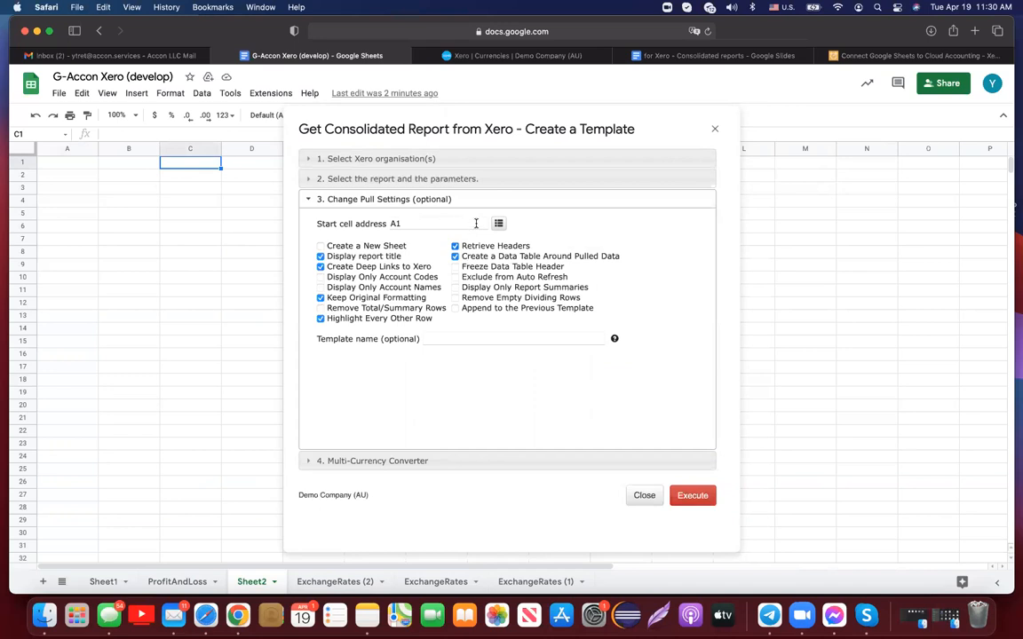
pyautogui.click(444, 338)
pyautogui.write('P&L # 2')
pyautogui.click(707, 498)
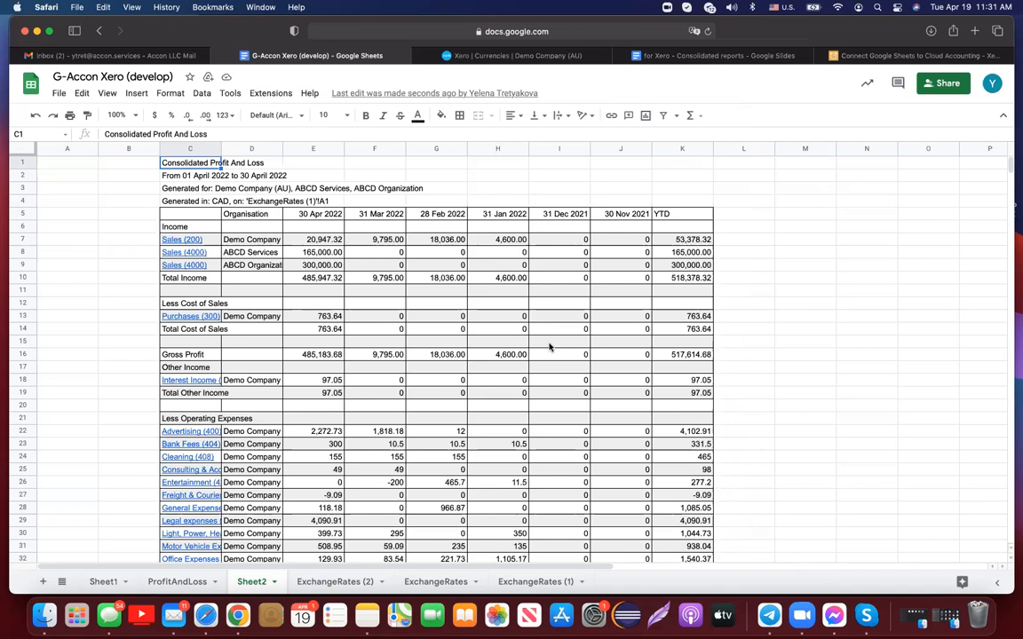
# - Widen column D to show full organisation names and scroll through the report
pyautogui.moveTo(282, 148); pyautogui.dragTo(316, 151)
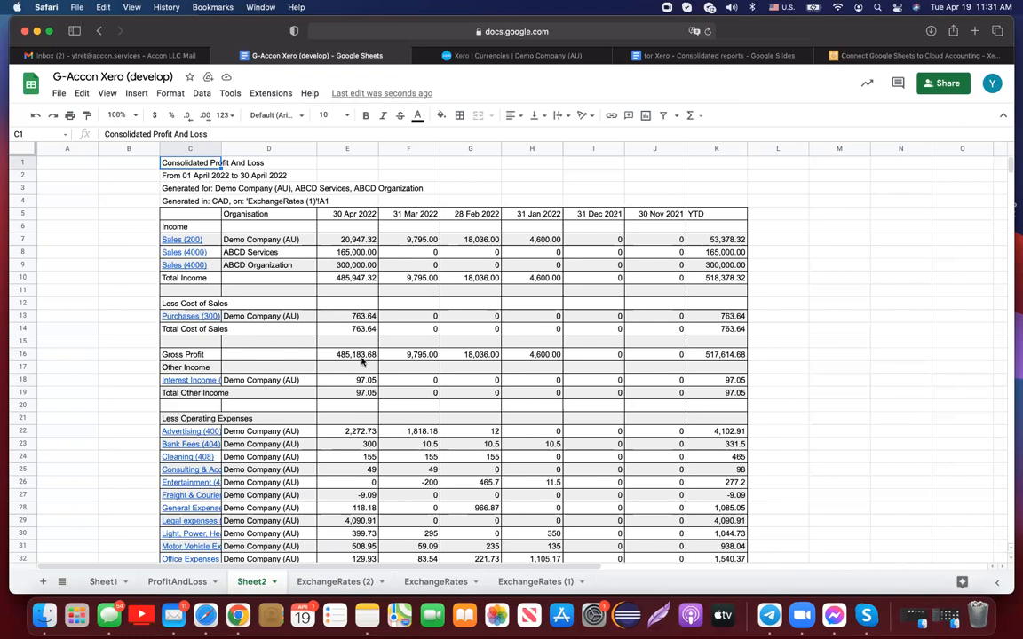
pyautogui.scroll(-5, 304, 345)
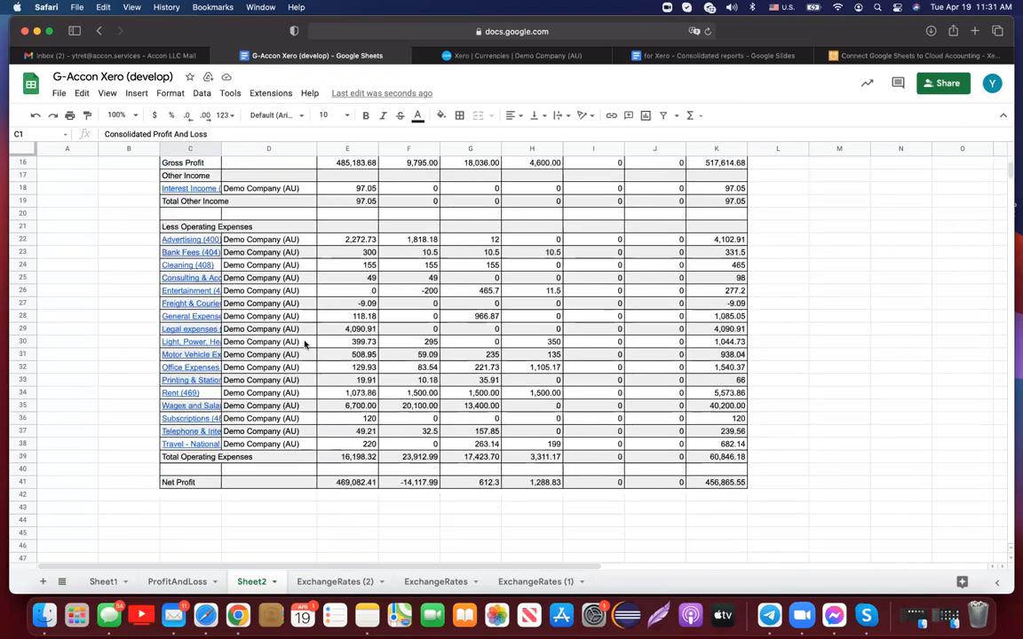
pyautogui.scroll(5, 305, 345)
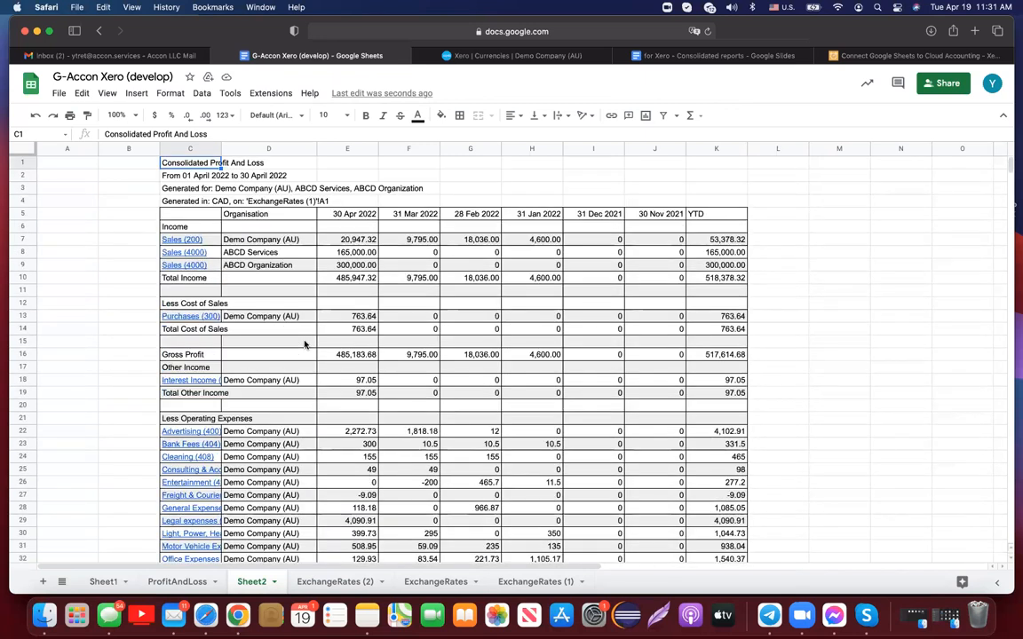
# - Open G-Accon Xero's Automation > Create Workflow dialog
pyautogui.click(283, 100)
pyautogui.moveTo(380, 312)
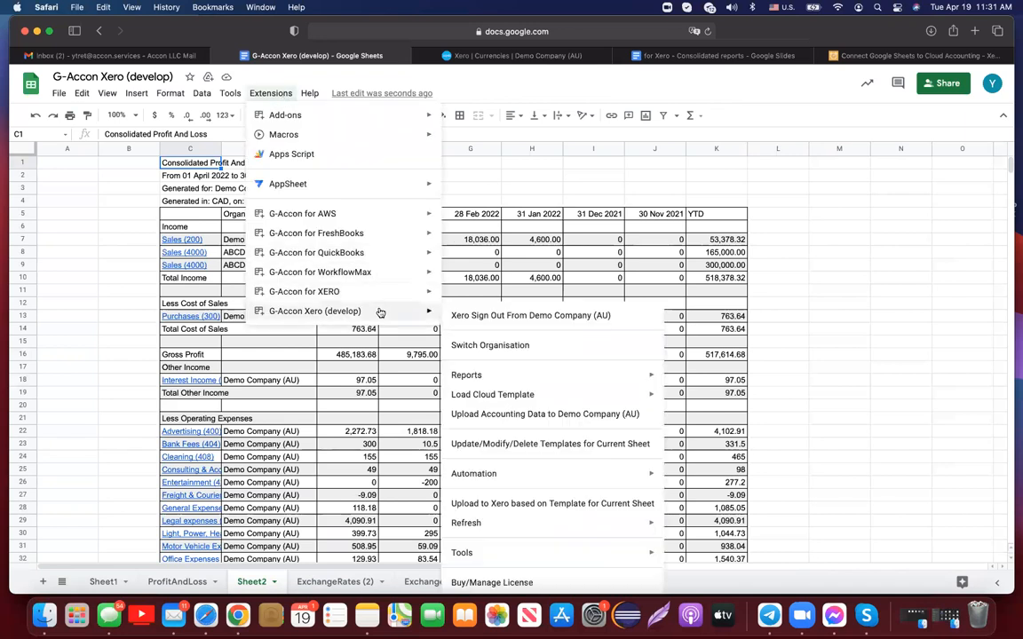
pyautogui.moveTo(521, 477)
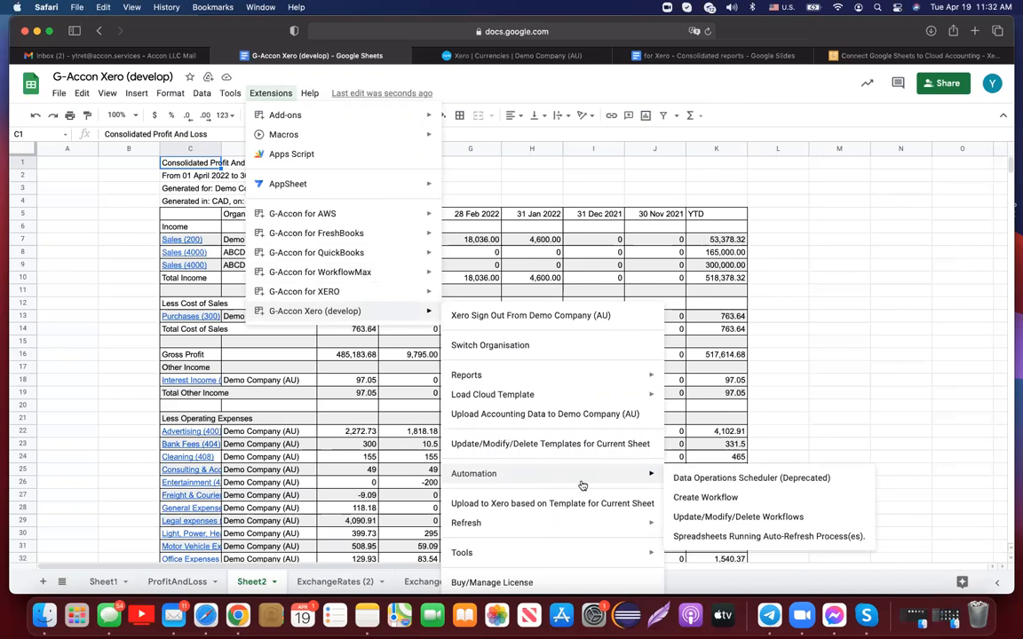
pyautogui.click(683, 498)
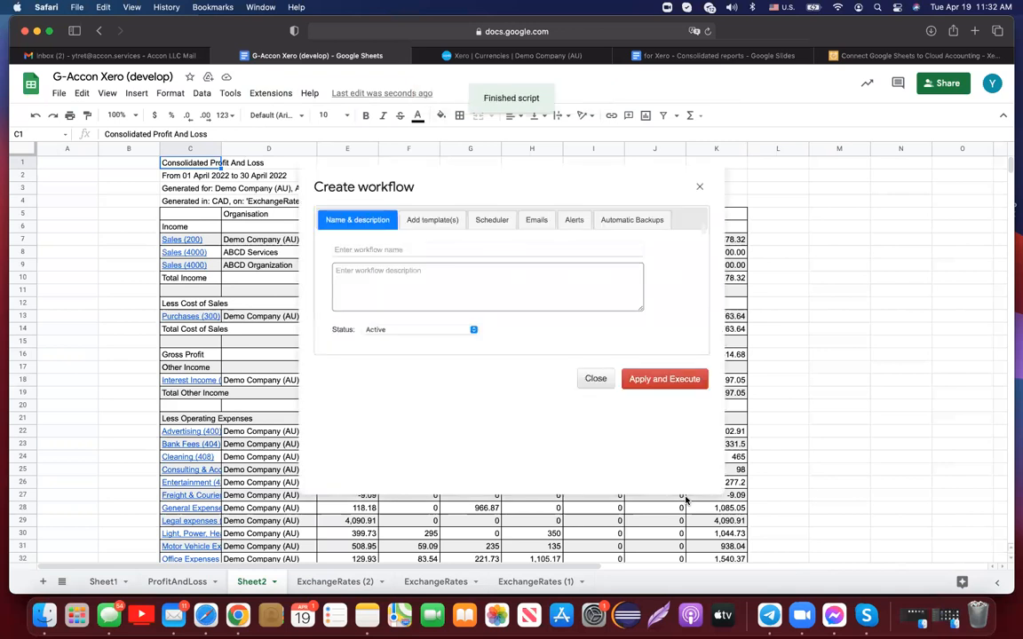
# - Name the workflow 'wk # 1', use the same description, and keep status Active
pyautogui.click(427, 252)
pyautogui.write('wk # 1')
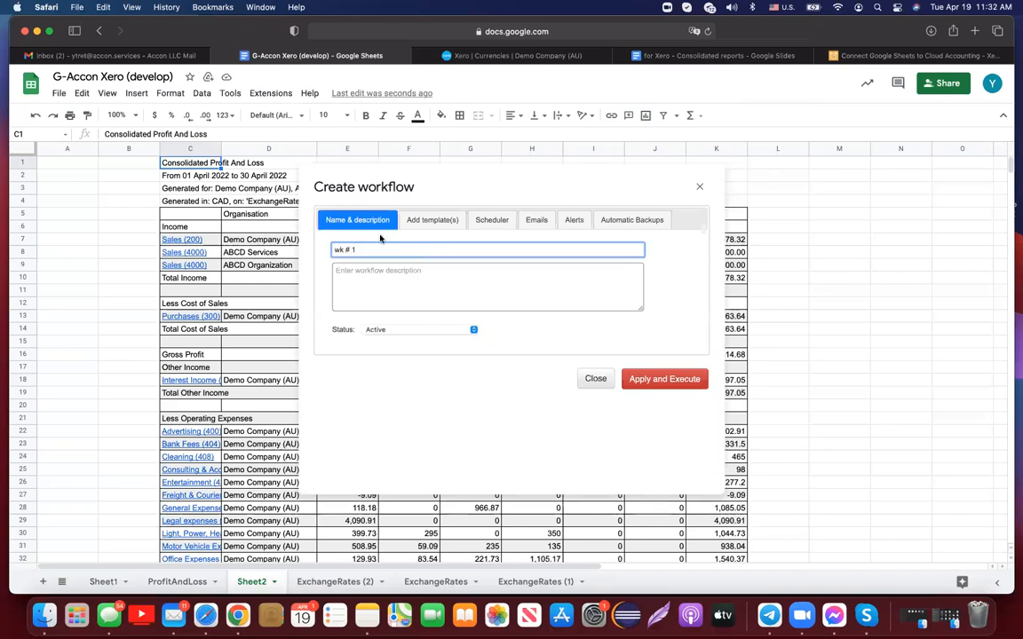
pyautogui.moveTo(365, 250); pyautogui.dragTo(303, 245)
pyautogui.press('super+c')
pyautogui.click(359, 272)
pyautogui.press('super+v')
pyautogui.click(475, 331)
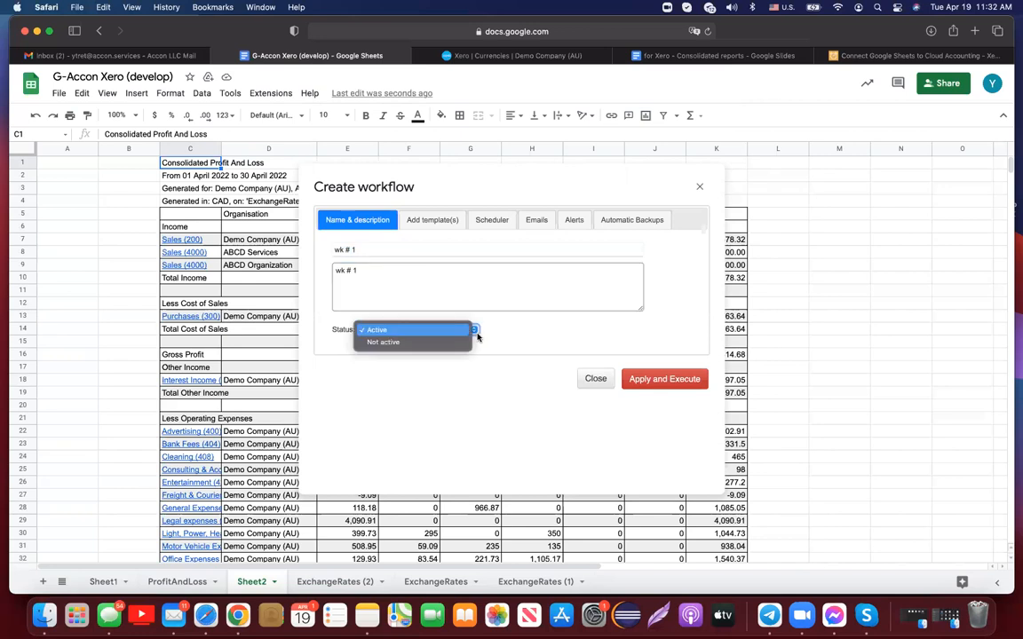
pyautogui.click(460, 331)
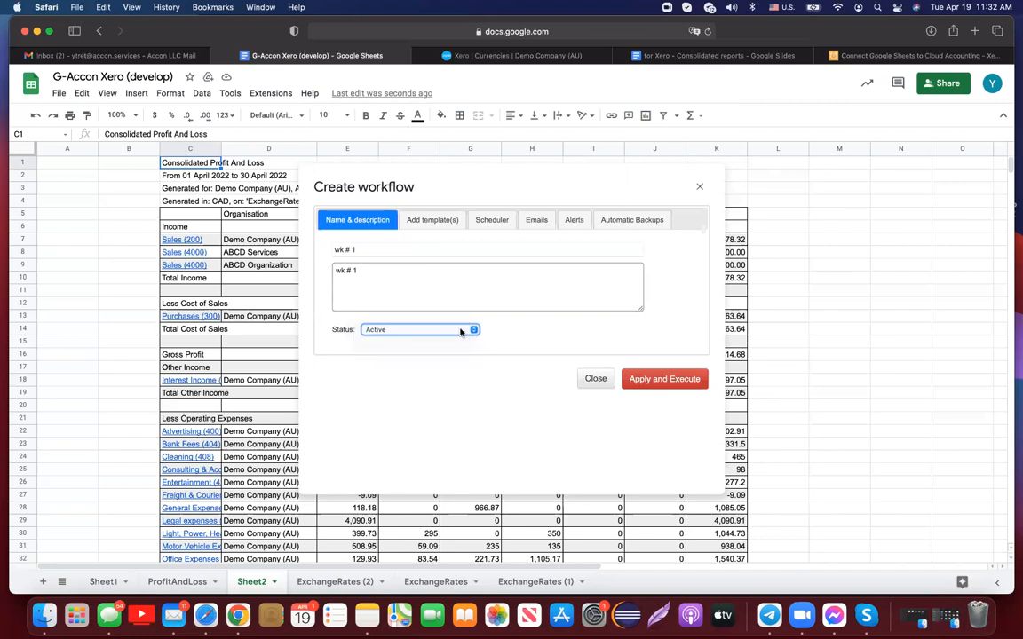
# - Move the ProfitAndLoss and P&L # 2 templates into the workflow's Selected list
pyautogui.click(443, 222)
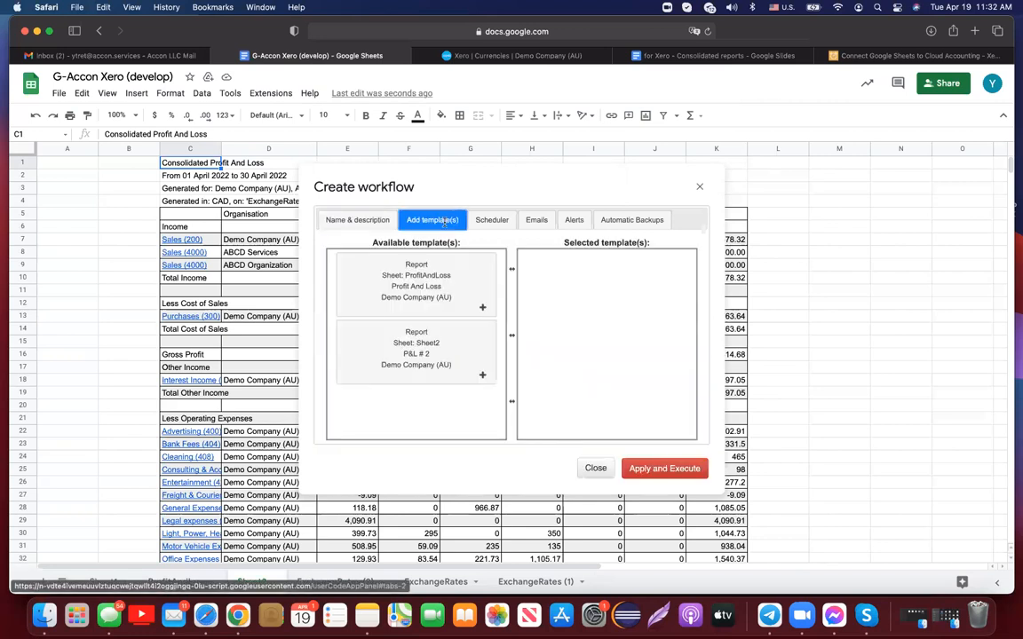
pyautogui.moveTo(463, 279); pyautogui.dragTo(616, 276)
pyautogui.moveTo(429, 277); pyautogui.dragTo(621, 352)
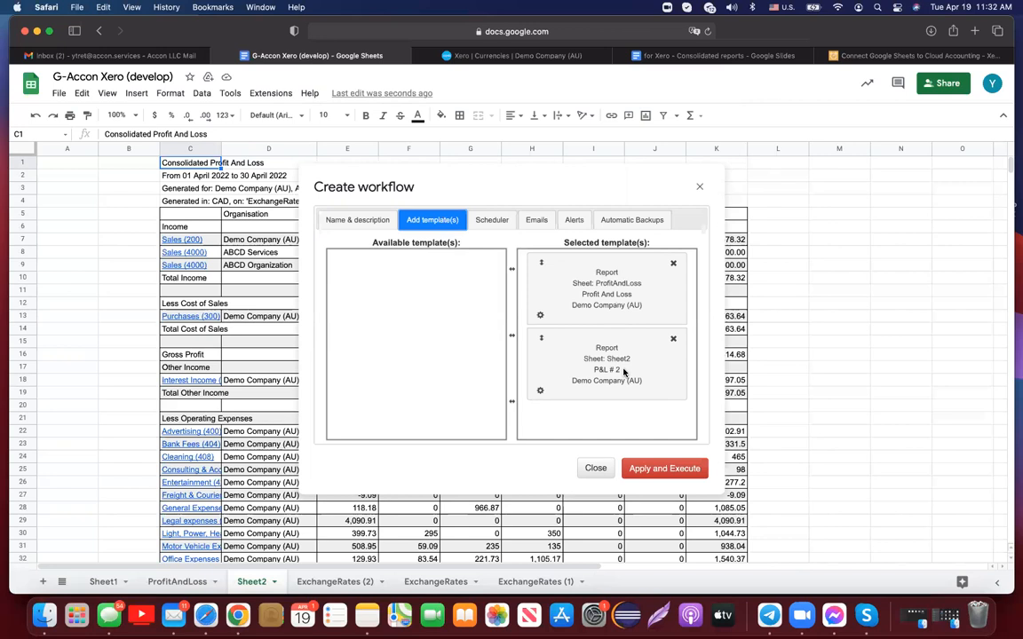
# - Enable error emails for the ProfitAndLoss template, leaving stop-on-failure off, and apply both templates' notification settings
pyautogui.click(540, 315)
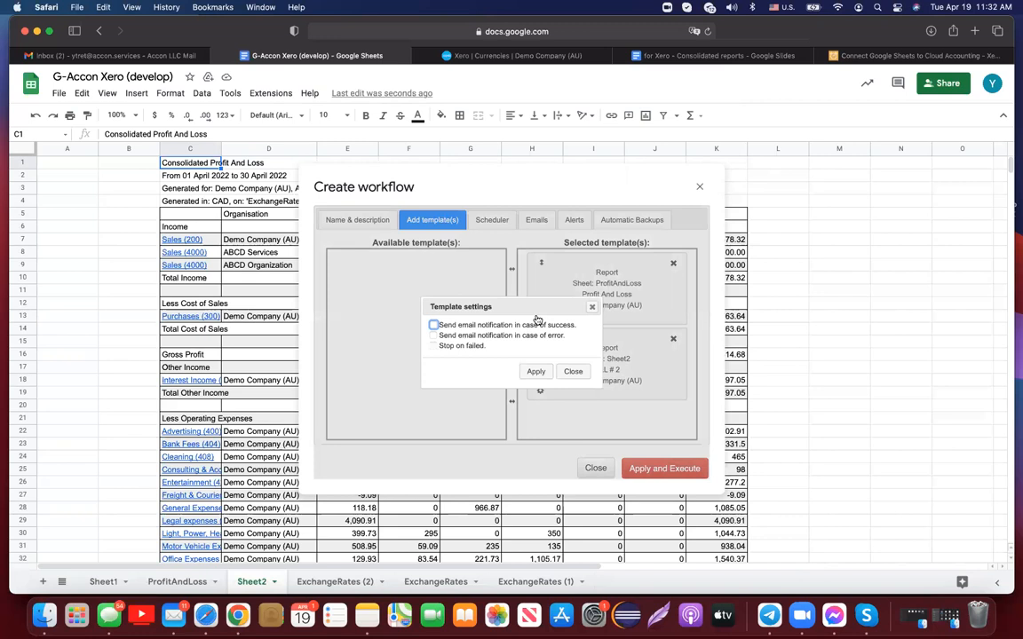
pyautogui.click(434, 336)
pyautogui.click(433, 347)
pyautogui.click(434, 346)
pyautogui.click(535, 371)
pyautogui.click(540, 392)
pyautogui.click(535, 371)
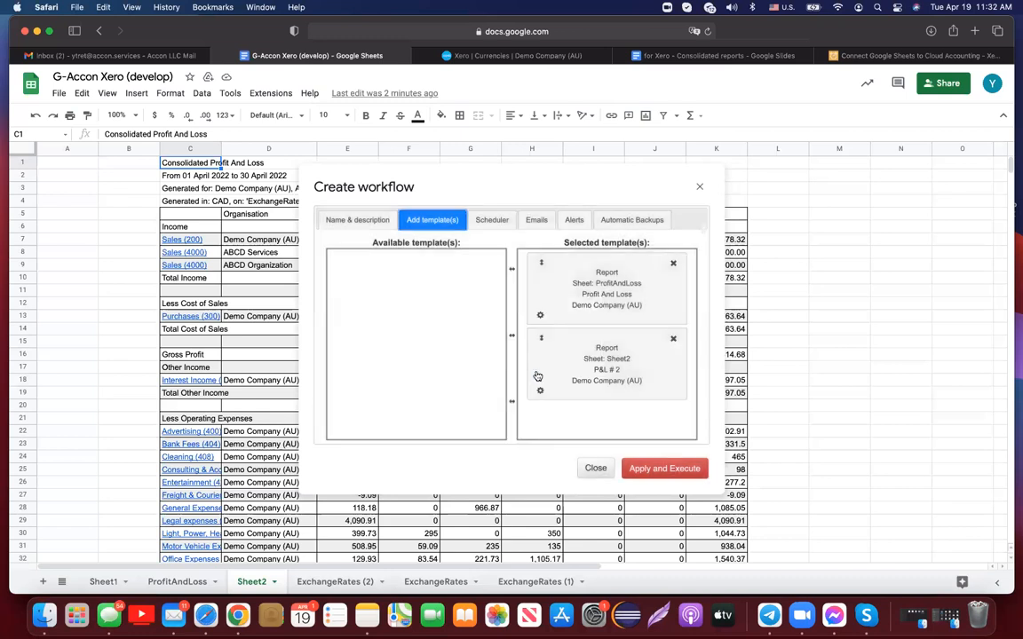
pyautogui.click(492, 222)
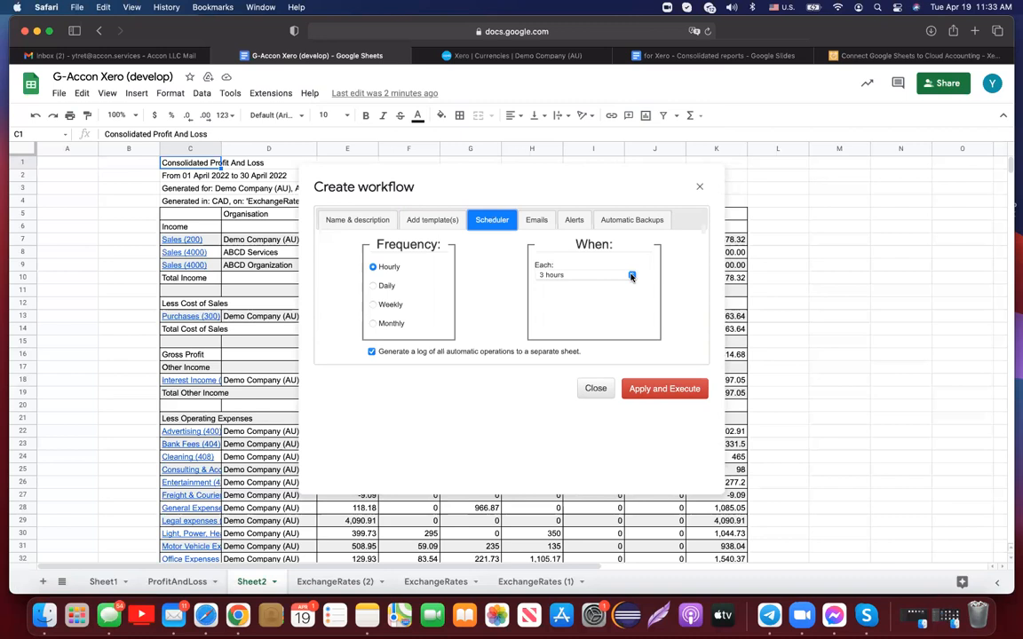
# - Change the workflow frequency from Hourly every 3 hours to Daily, then begin adding email recipients
pyautogui.click(631, 275)
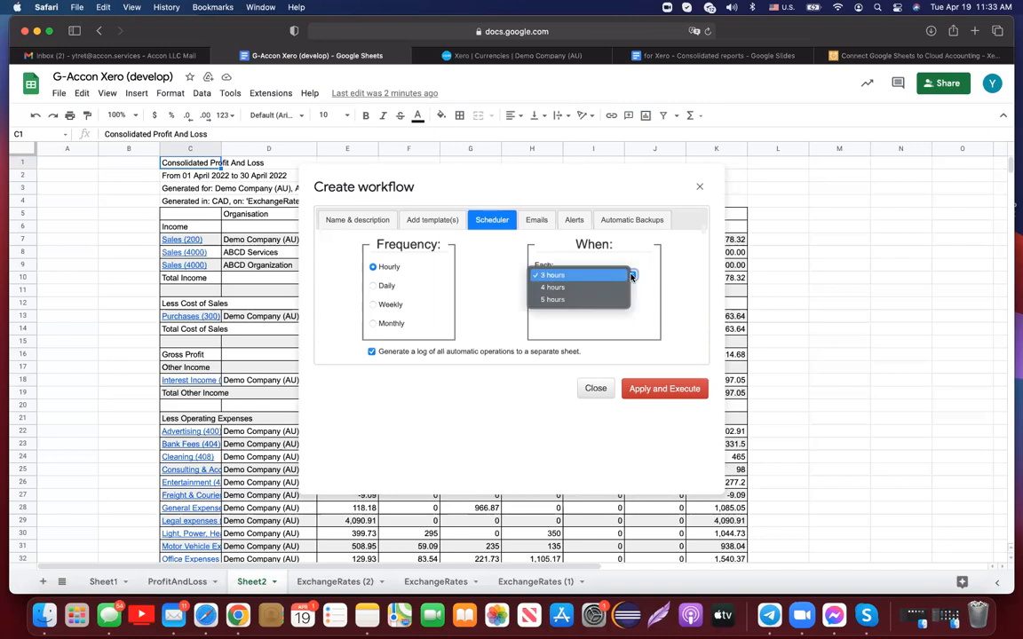
pyautogui.click(375, 288)
pyautogui.click(374, 287)
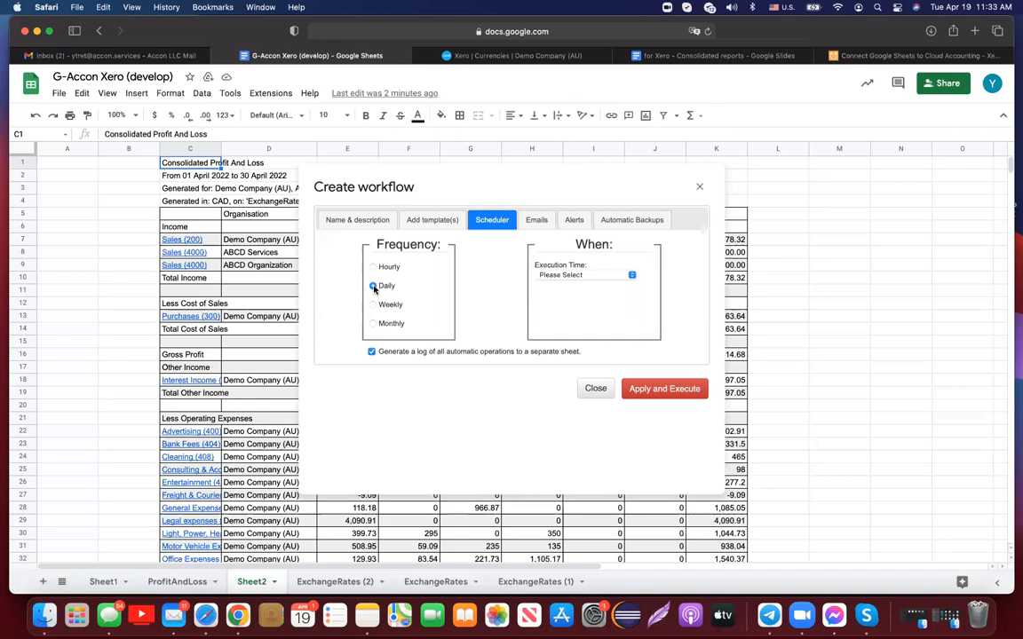
pyautogui.click(539, 222)
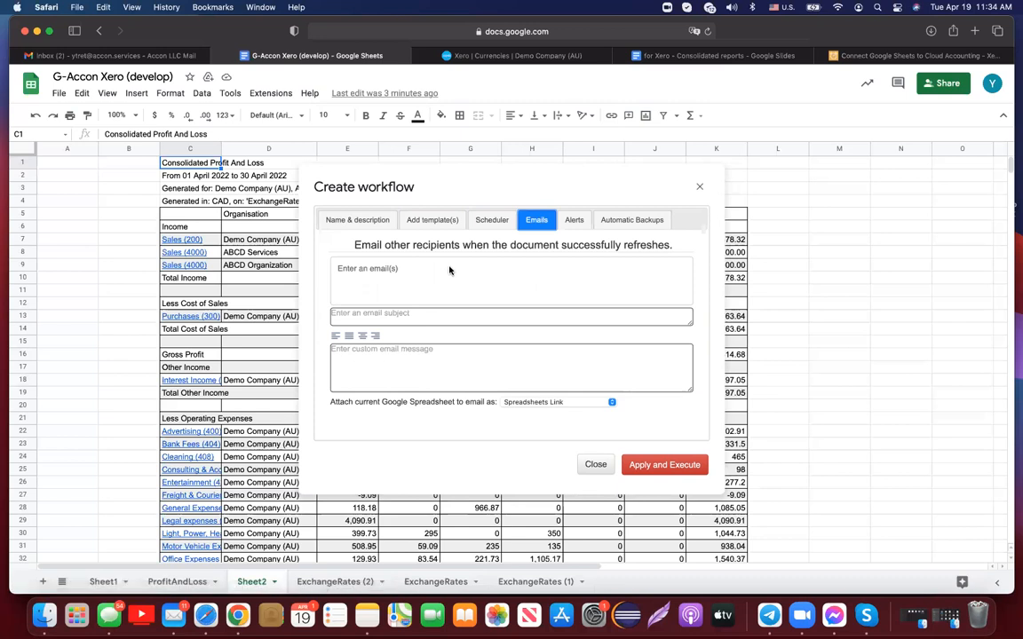
pyautogui.click(404, 269)
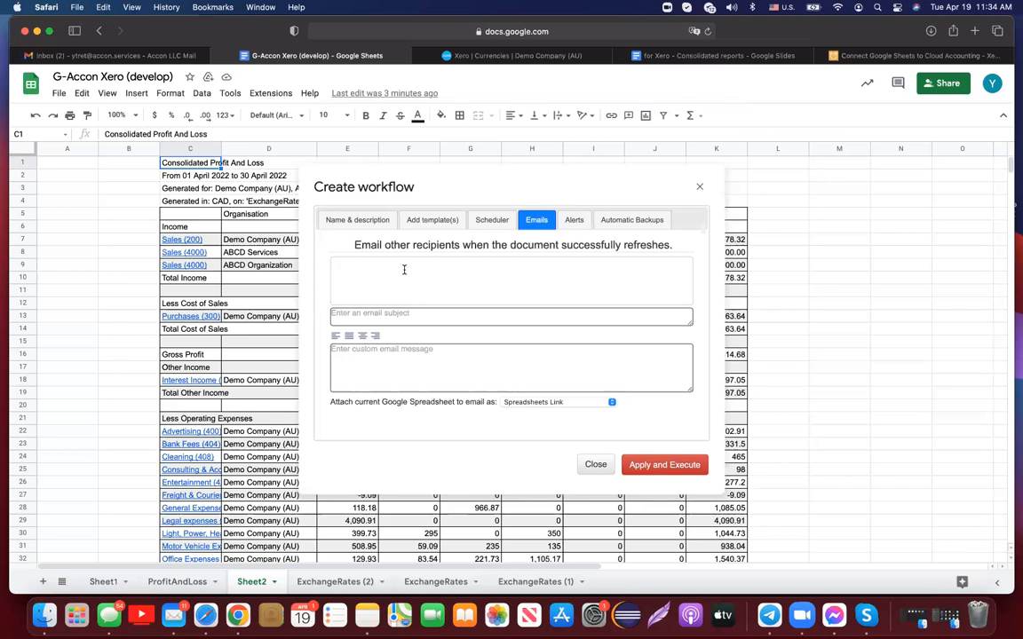
# - Add a test recipient address and set both the subject and custom message to 'Consolidated report'
pyautogui.click(404, 269)
pyautogui.press('Return')
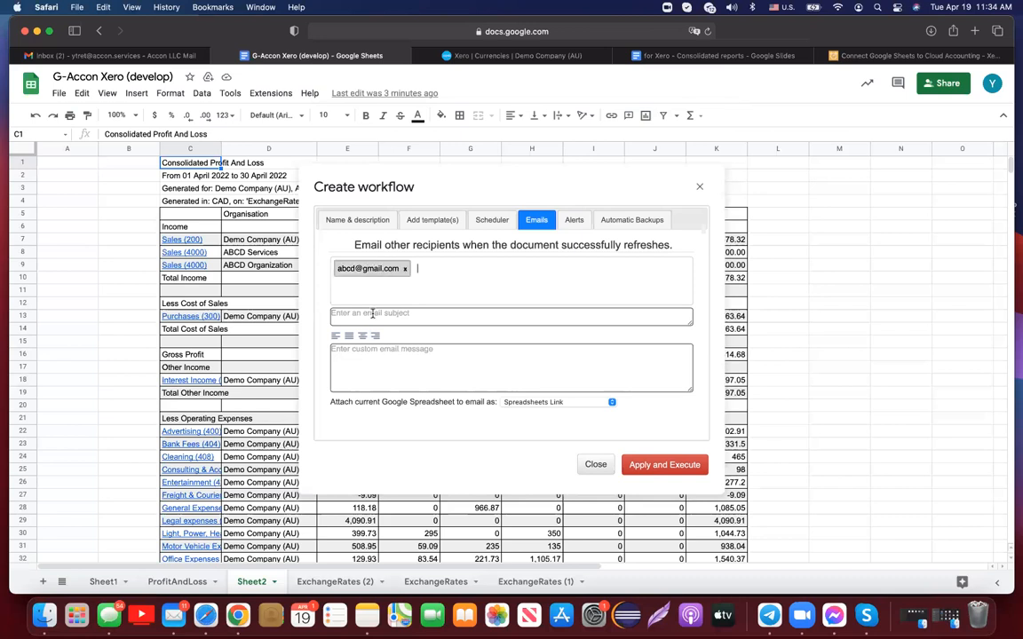
pyautogui.click(372, 313)
pyautogui.write('Consoli')
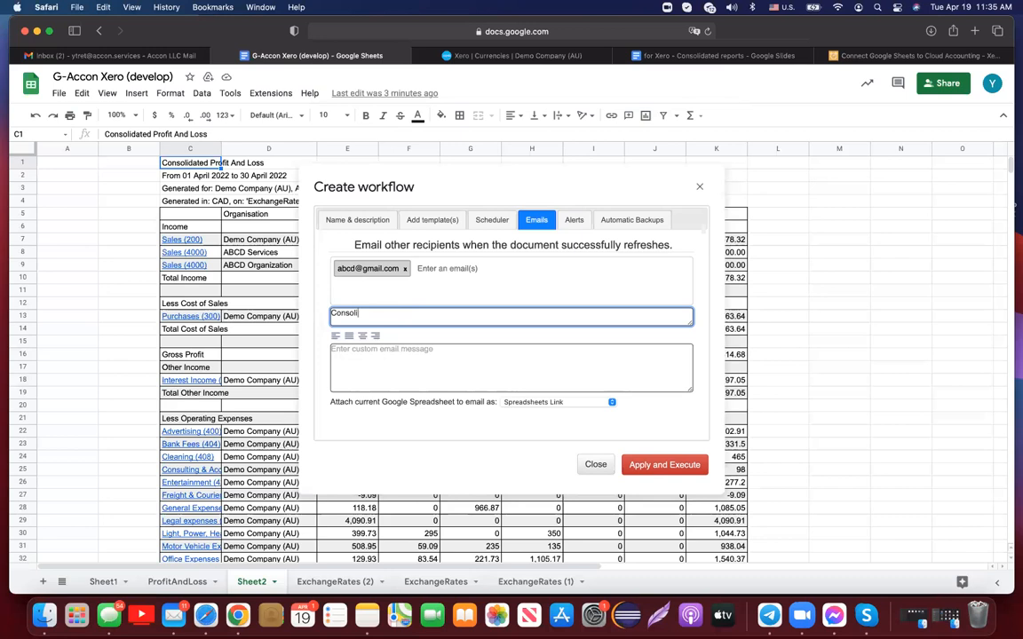
pyautogui.write('dated report')
pyautogui.moveTo(413, 312); pyautogui.dragTo(254, 295)
pyautogui.press('super+c')
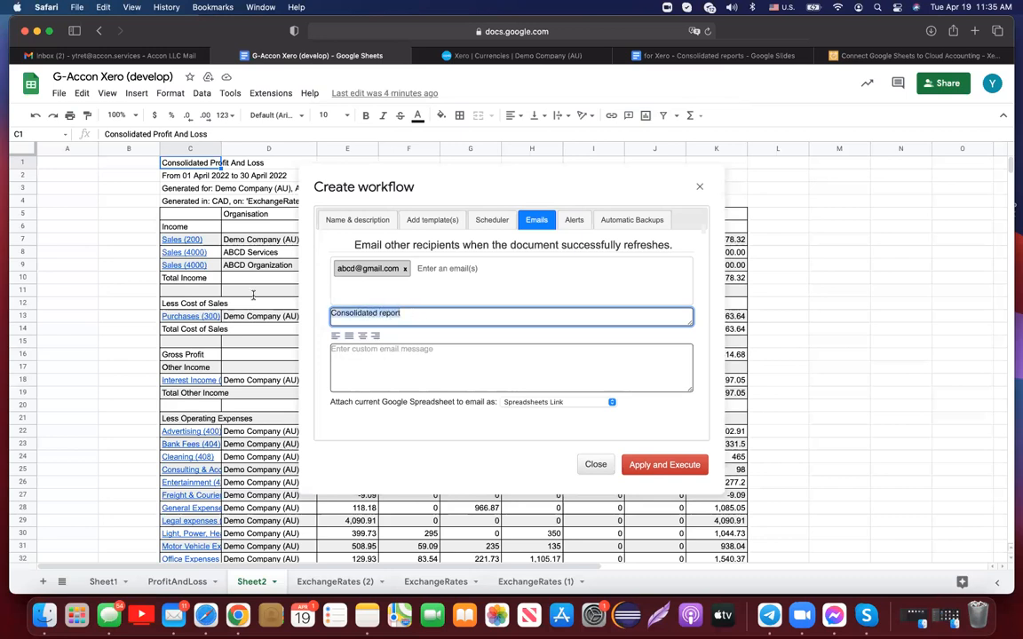
pyautogui.click(360, 356)
pyautogui.press('super+v')
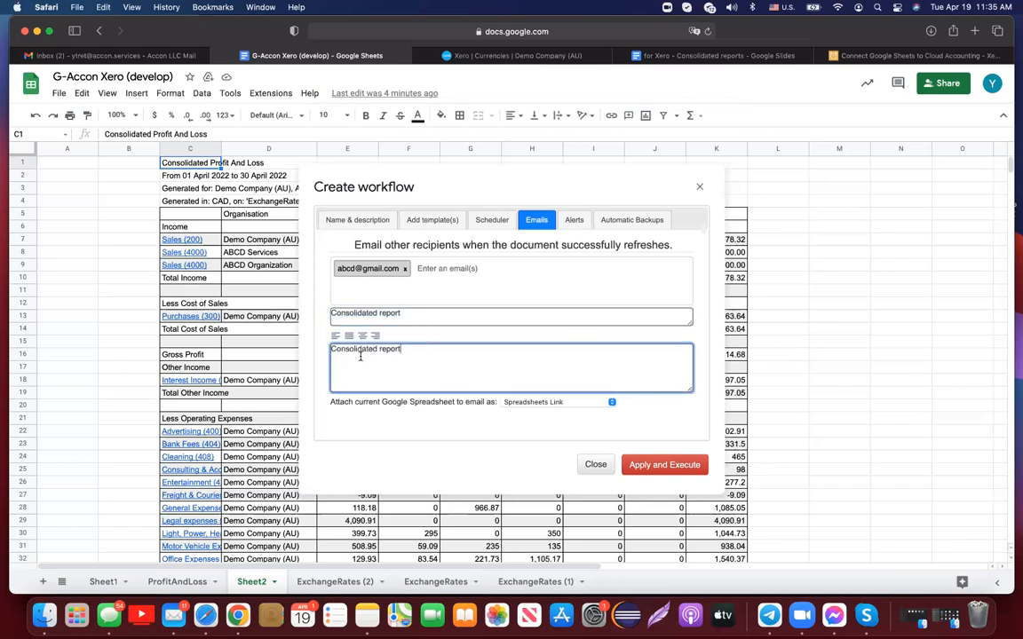
# - Replace the test recipient with the correct recipient address
pyautogui.click(405, 269)
pyautogui.click(398, 269)
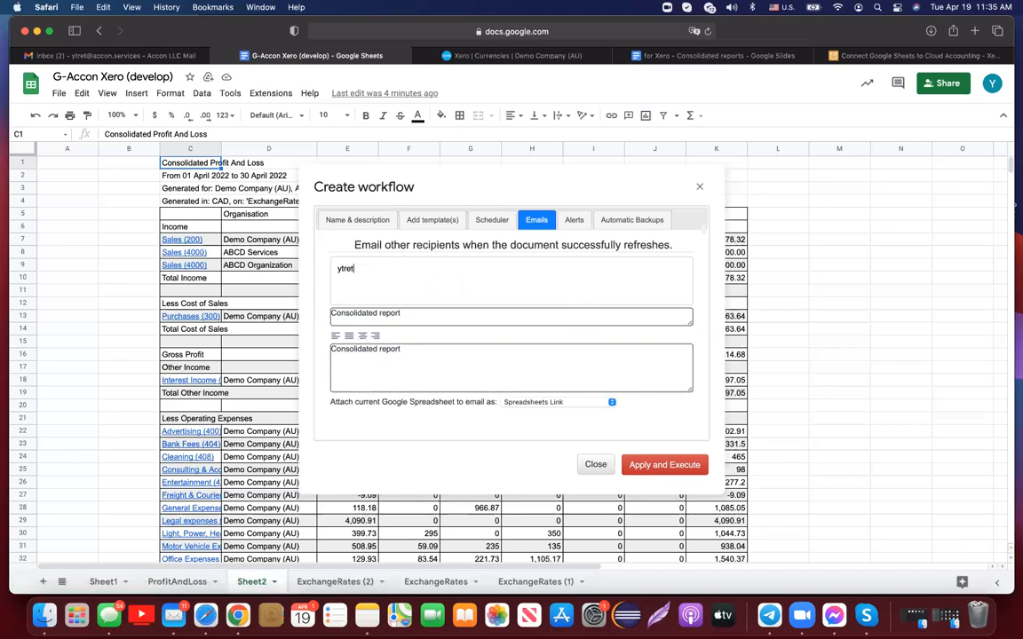
# - Keep Spreadsheets Link as the attachment, schedule the daily run Around 3 a.m., then Apply and Execute
pyautogui.click(612, 402)
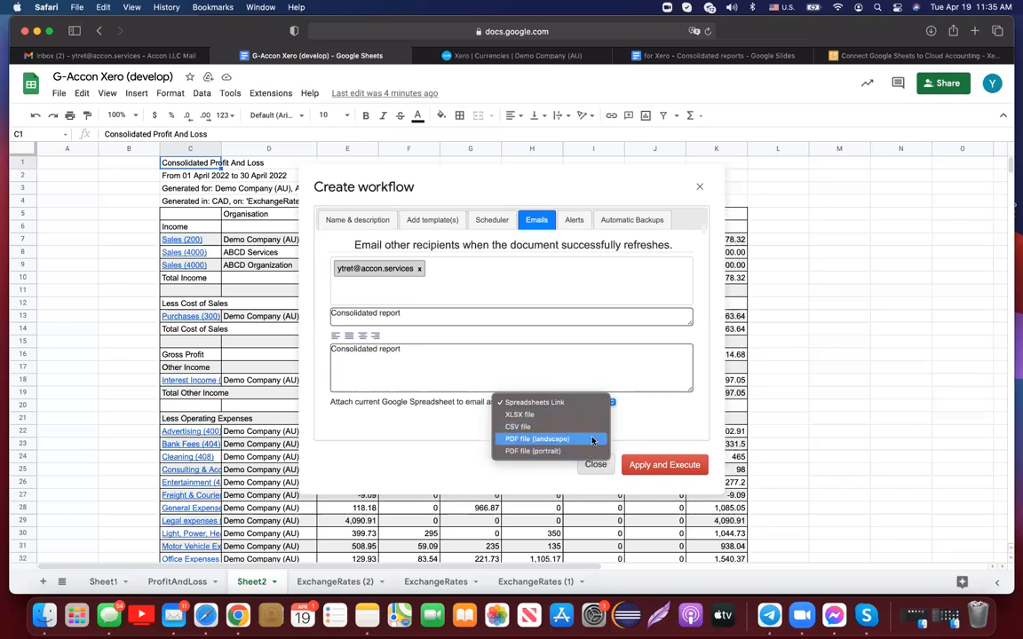
pyautogui.click(653, 418)
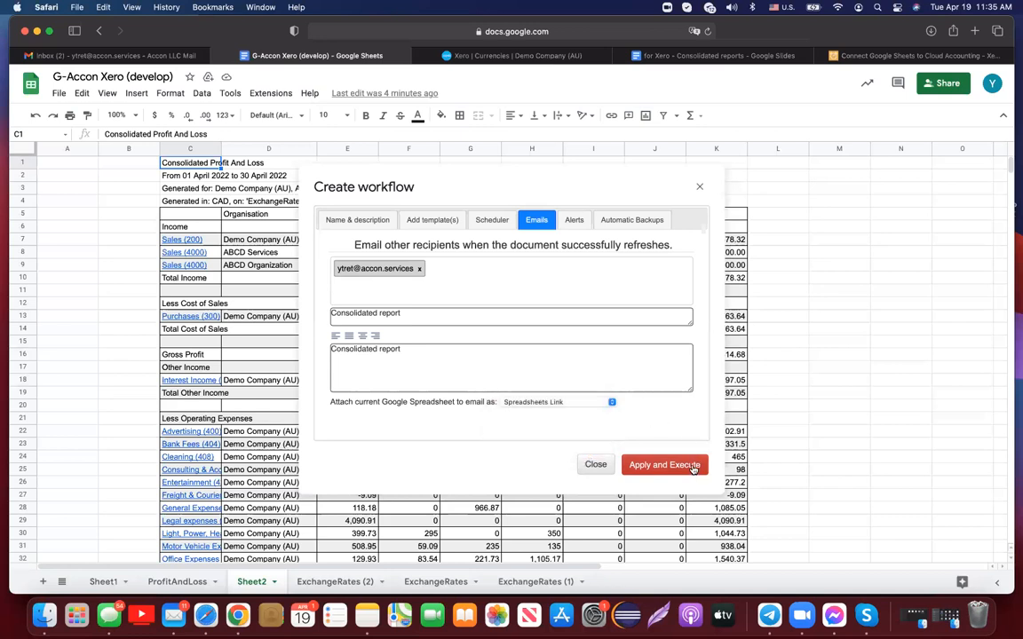
pyautogui.click(492, 220)
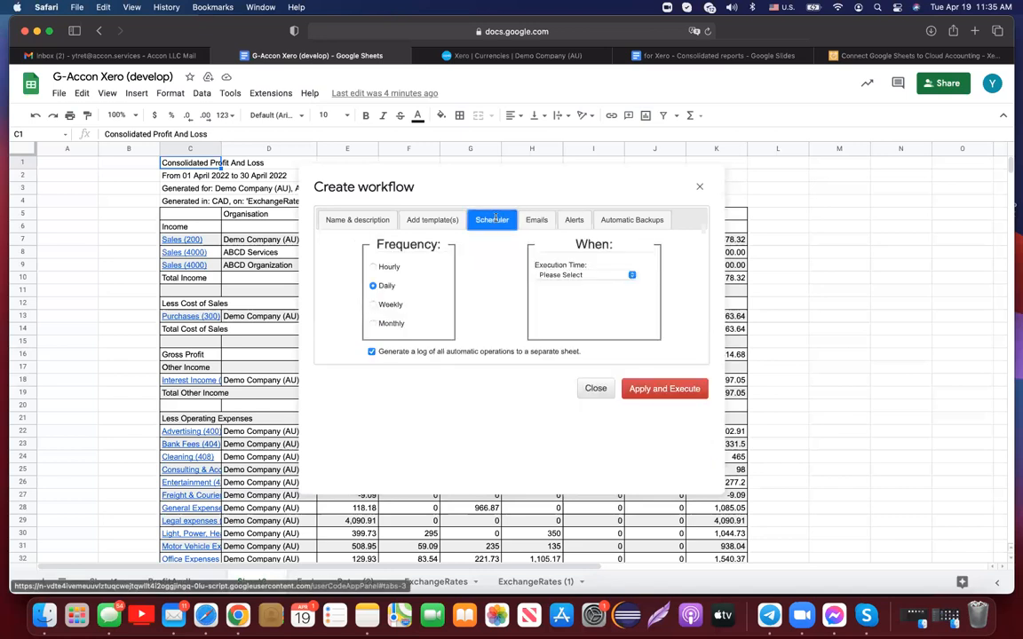
pyautogui.click(631, 275)
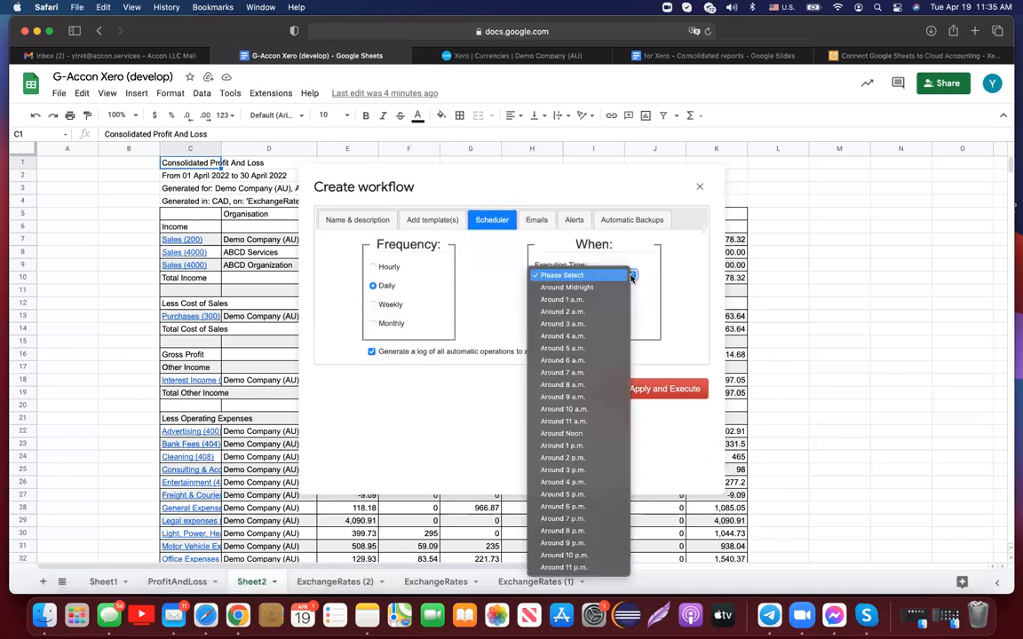
pyautogui.click(601, 325)
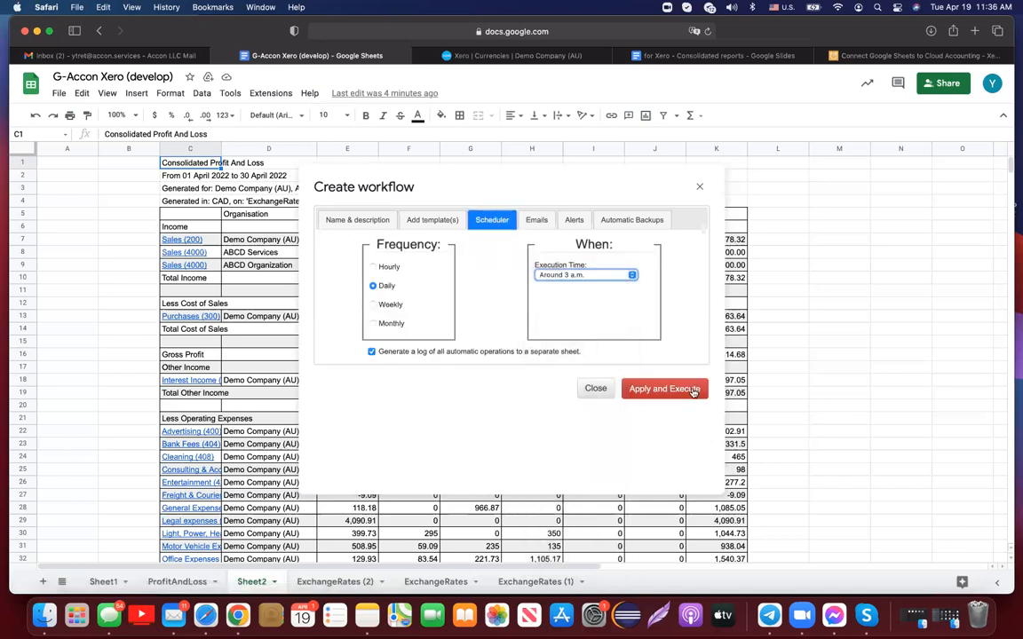
pyautogui.click(664, 388)
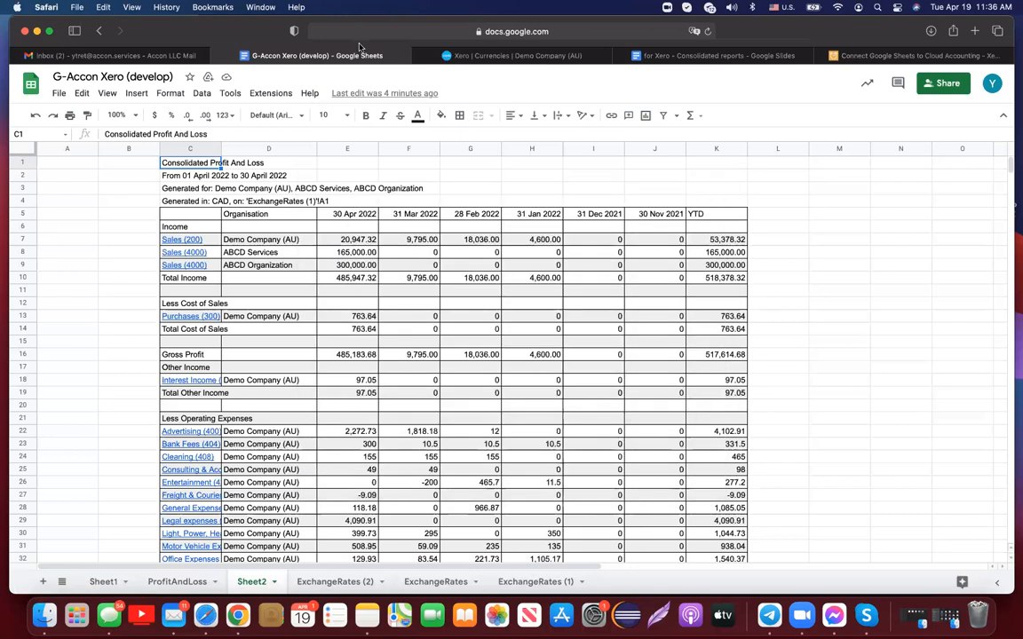
# - Run workflow wk # 1 now from G-Accon's Update/Modify/Delete Workflows list, then close the sidebar
pyautogui.click(264, 93)
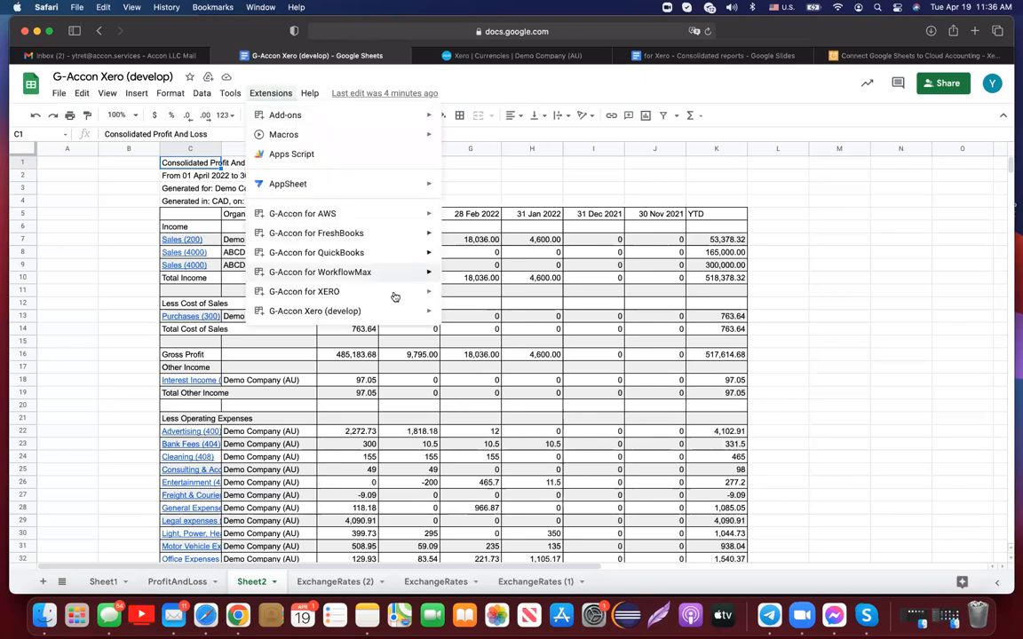
pyautogui.moveTo(401, 316)
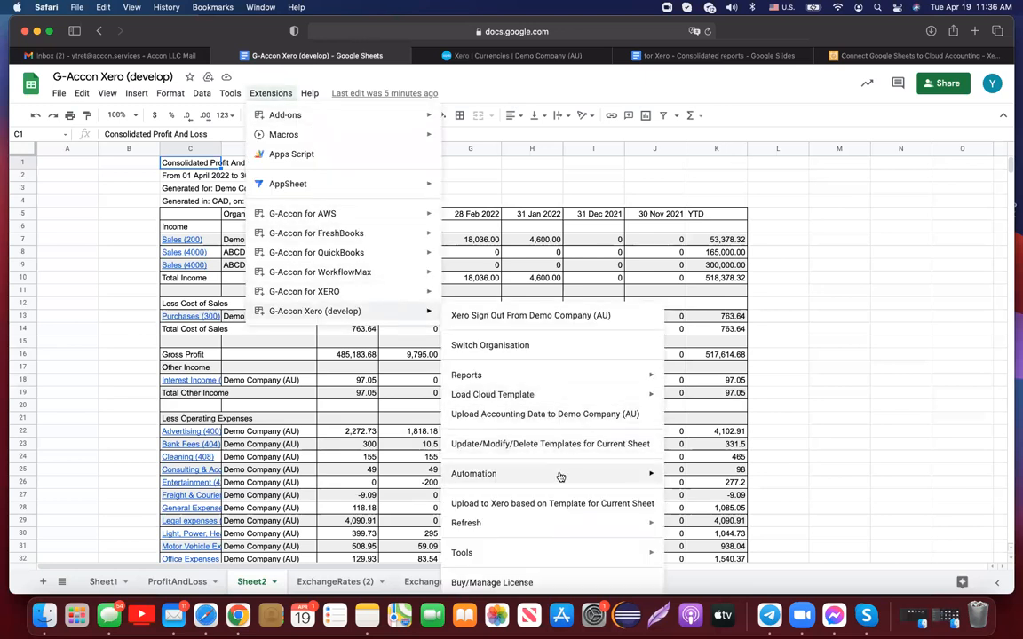
pyautogui.moveTo(559, 475)
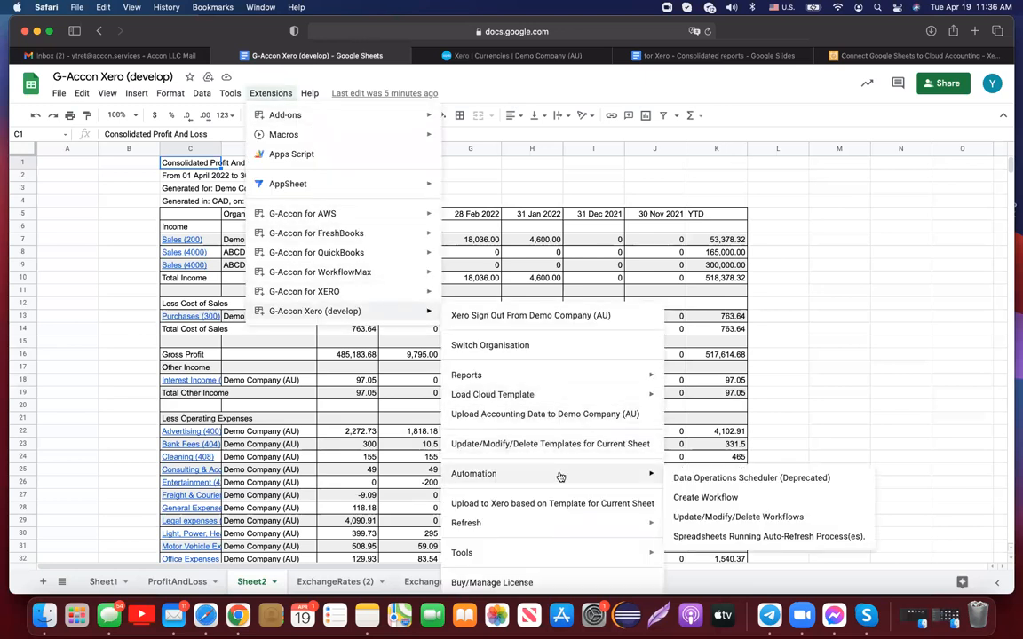
pyautogui.click(696, 517)
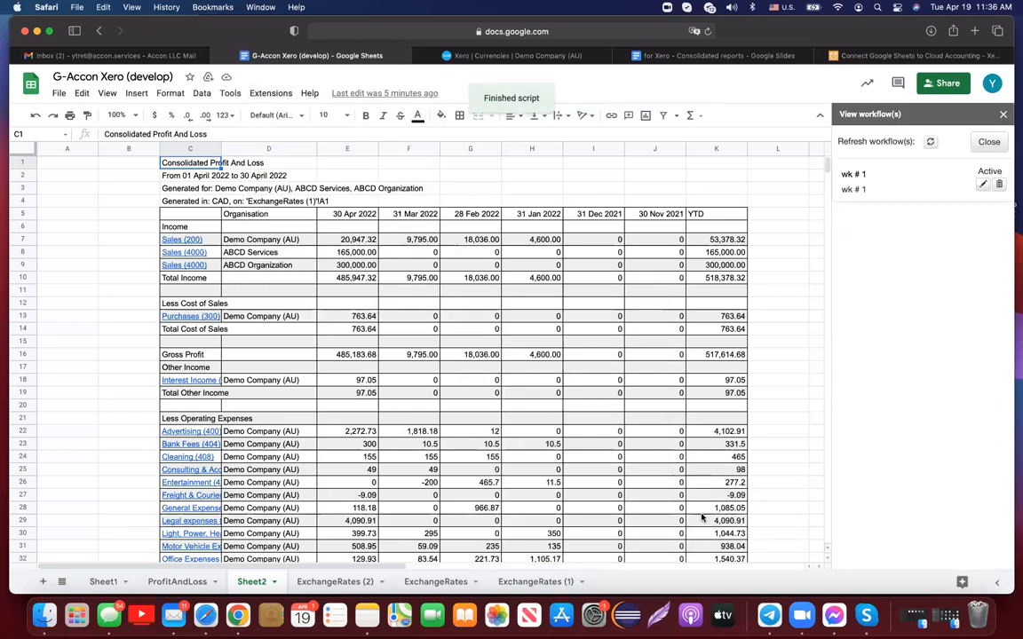
pyautogui.click(855, 175)
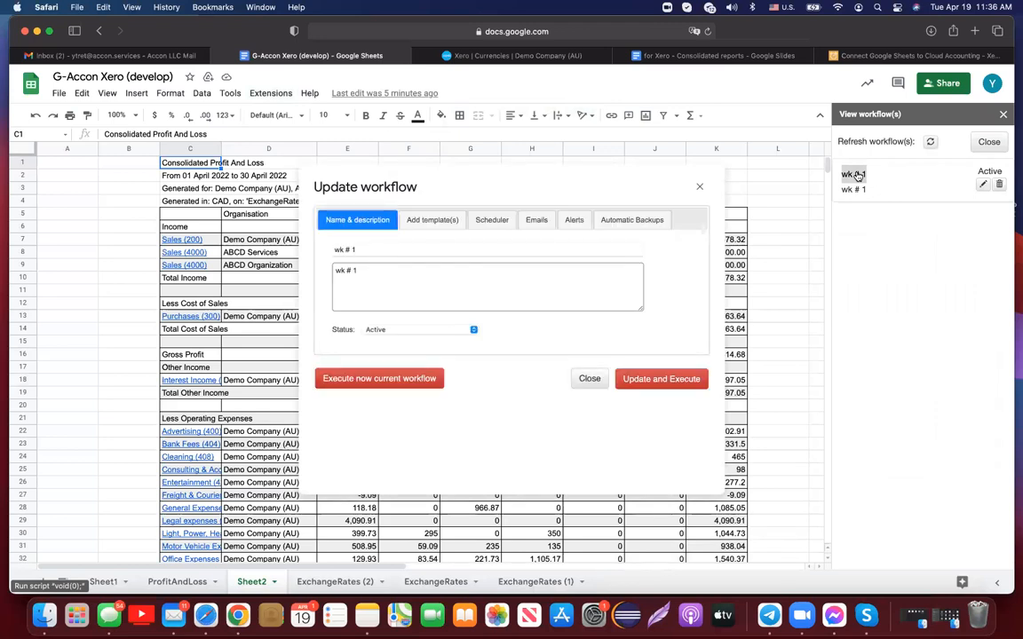
pyautogui.click(397, 379)
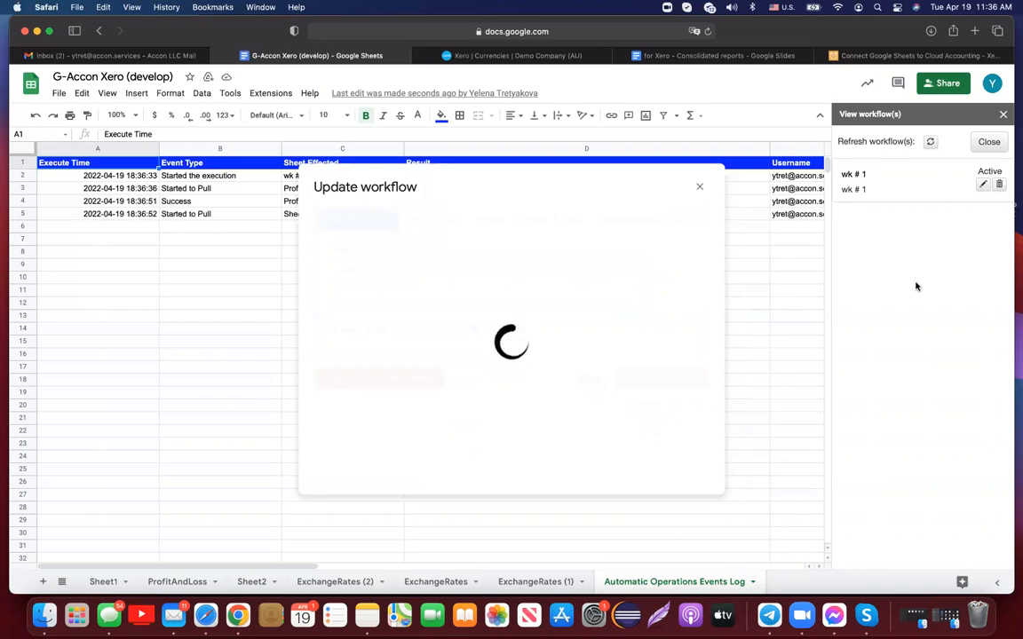
pyautogui.click(1005, 114)
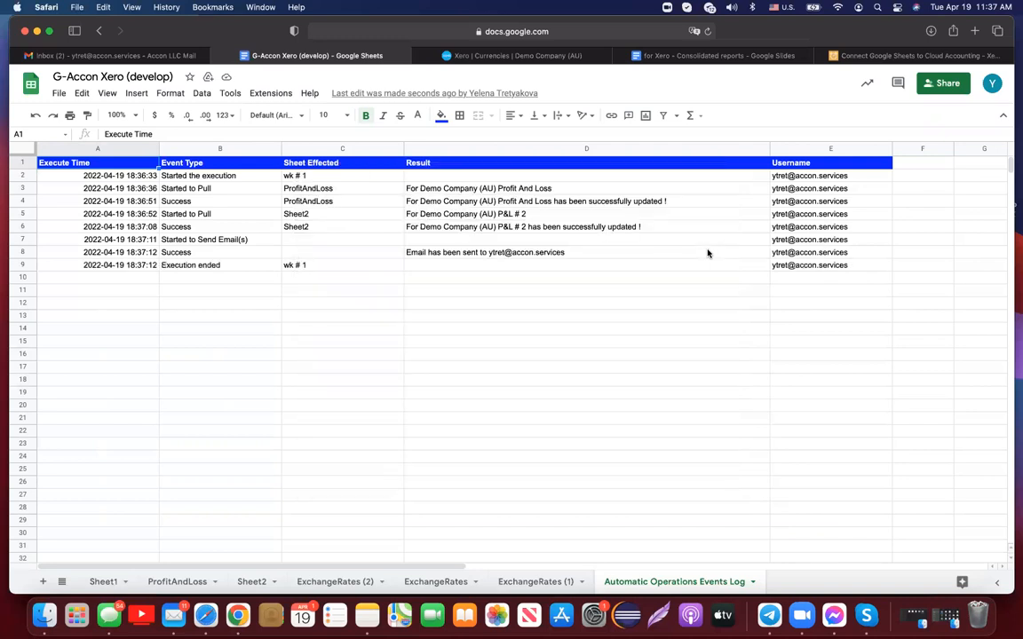
# - Check the log's ProfitAndLoss and Sheet2 P&L # 2 pull and success entries, then go to Gmail
pyautogui.click(533, 192)
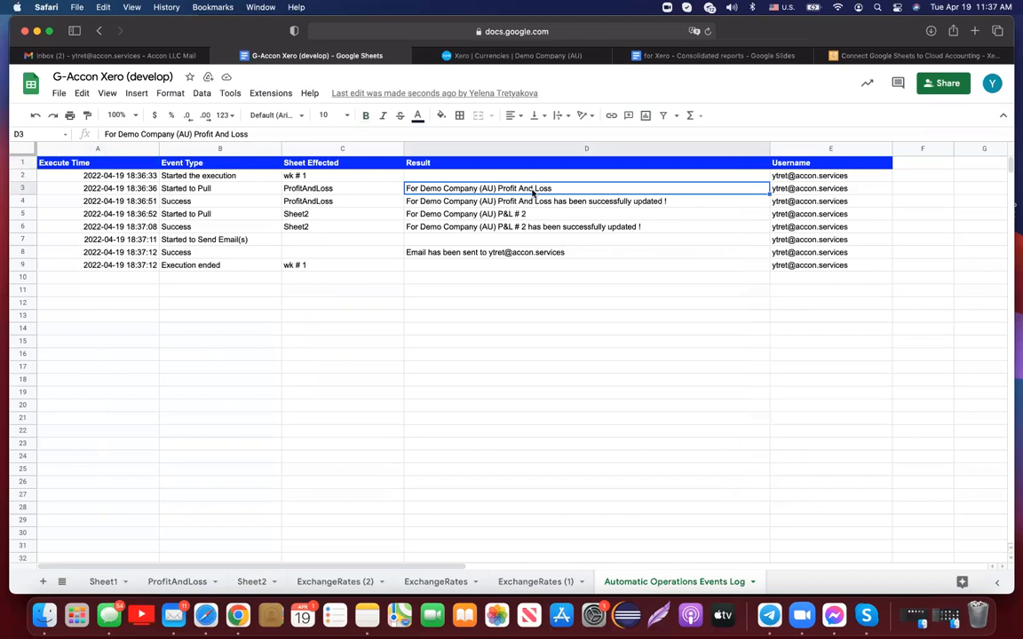
pyautogui.click(185, 202)
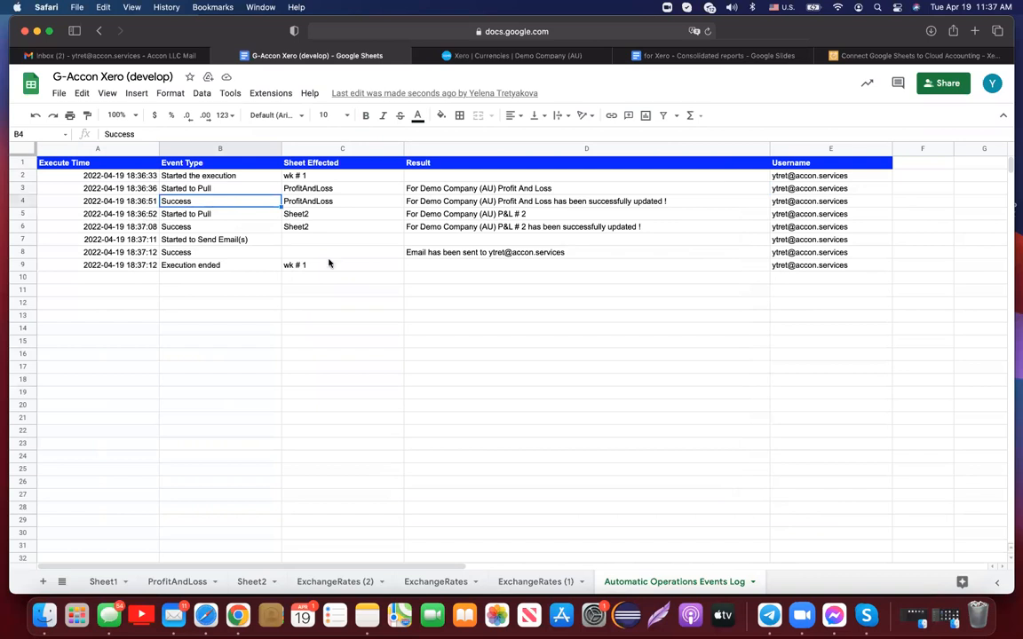
pyautogui.click(513, 215)
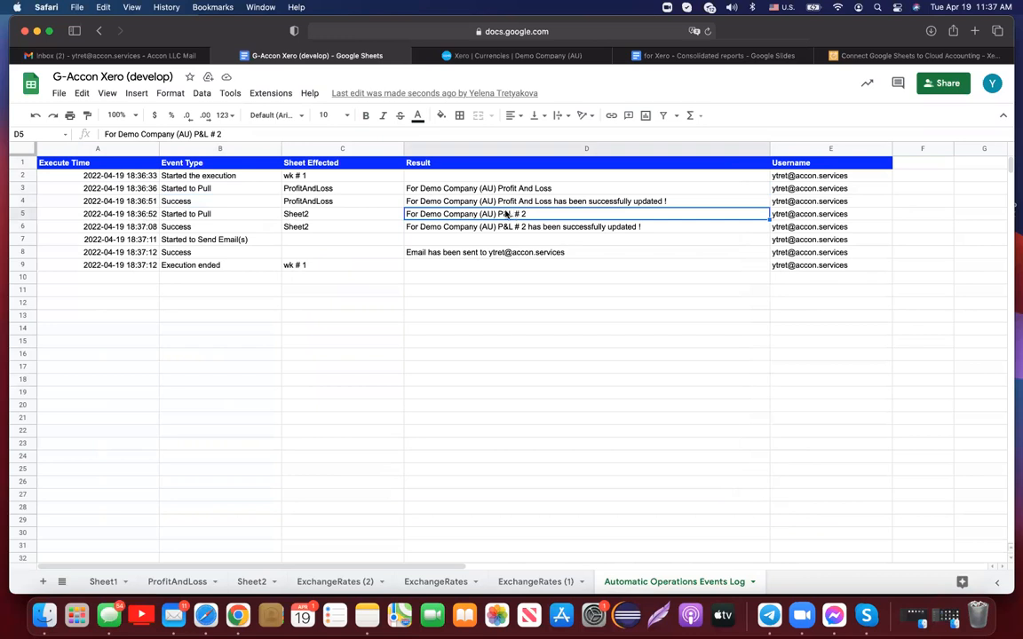
pyautogui.click(213, 228)
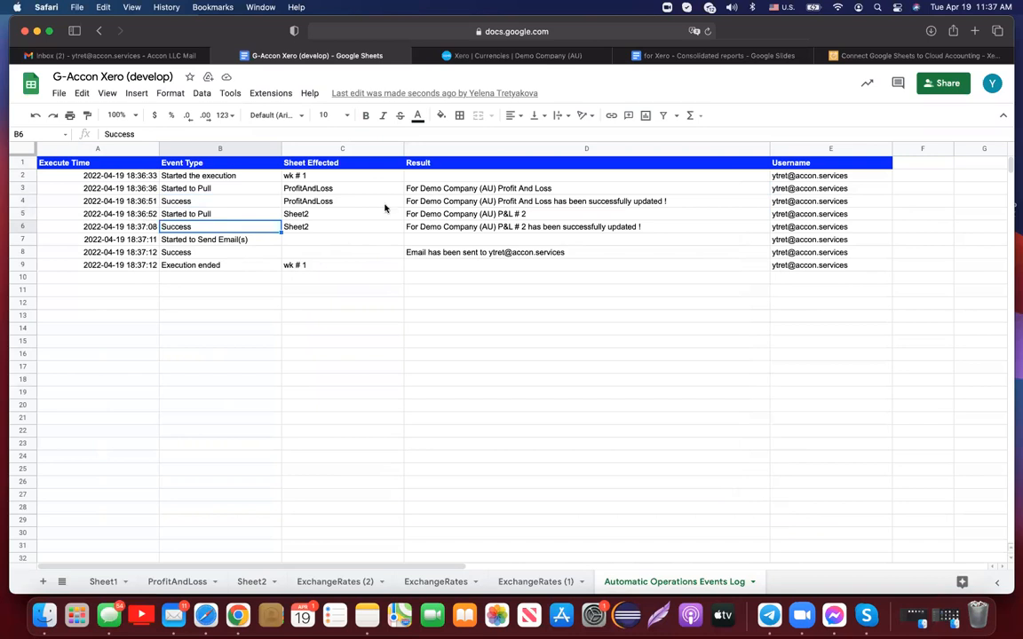
pyautogui.click(119, 56)
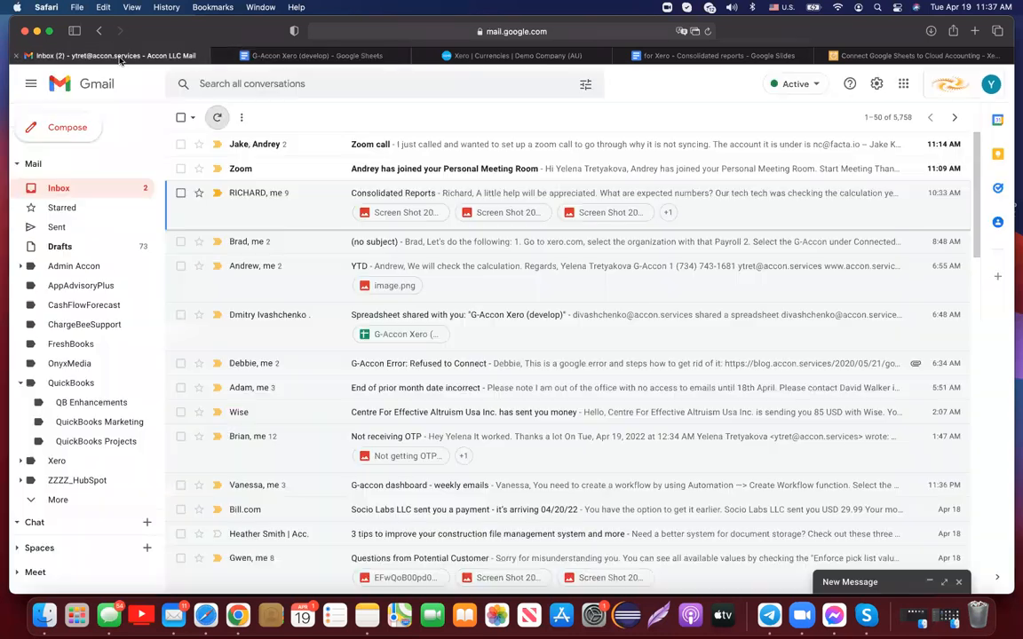
# - Refresh Gmail and open the G-Accon Xero (develop) spreadsheet from the Consolidated report email
pyautogui.click(218, 118)
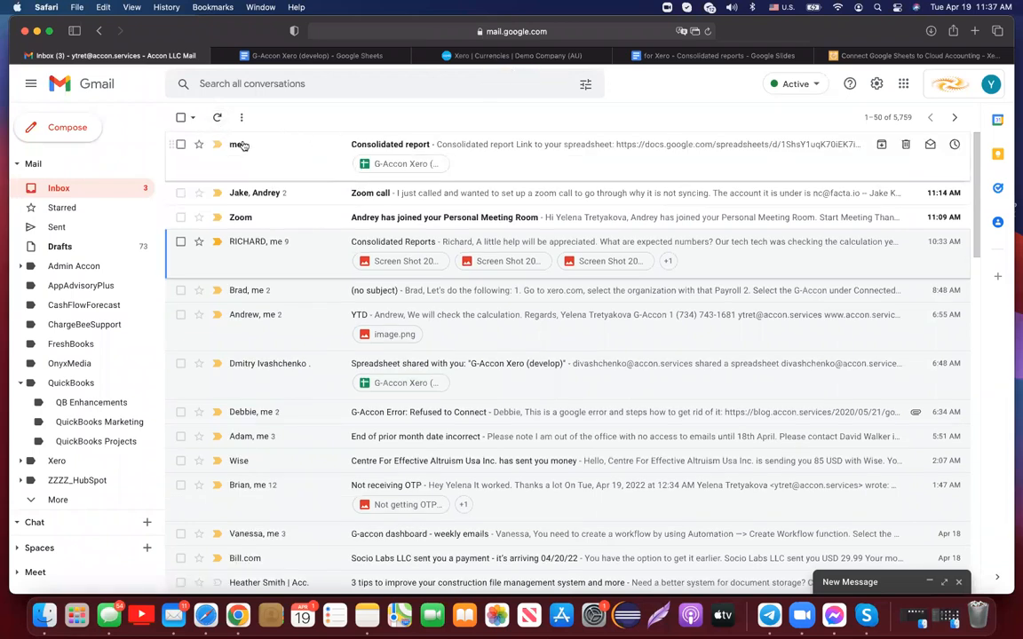
pyautogui.click(404, 165)
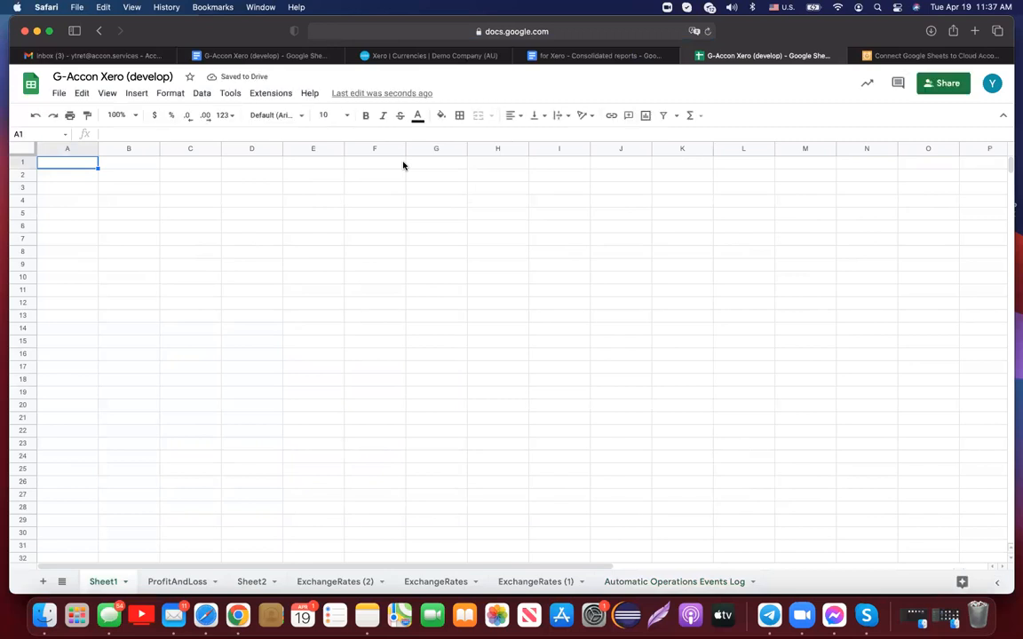
# - Look over the ProfitAndLoss and ExchangeRates (2) sheets, scrolling the P&L down to Net Profit 169,082.41
pyautogui.click(195, 584)
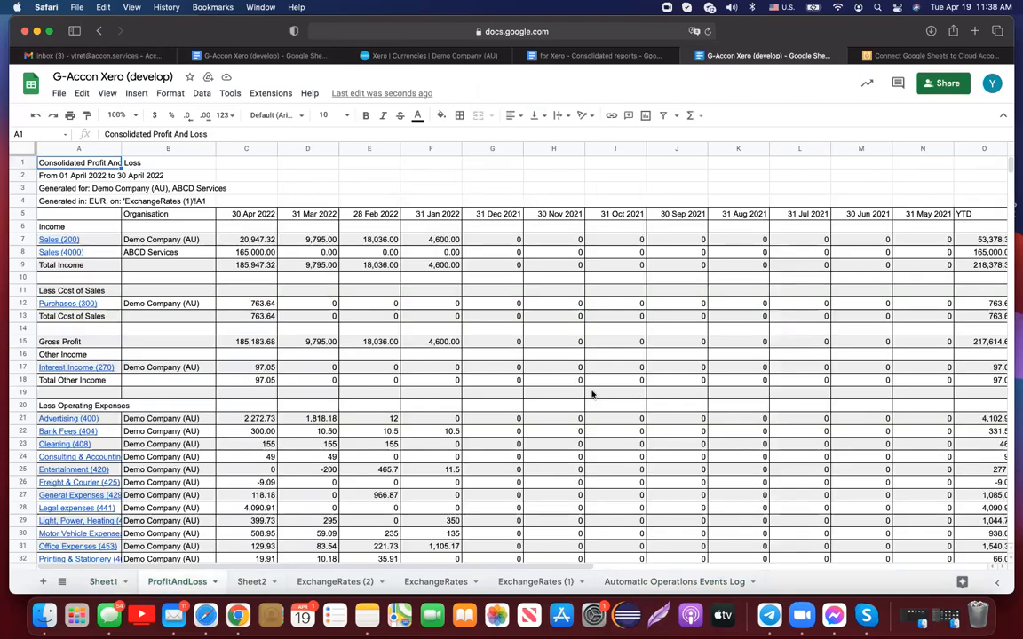
pyautogui.click(349, 583)
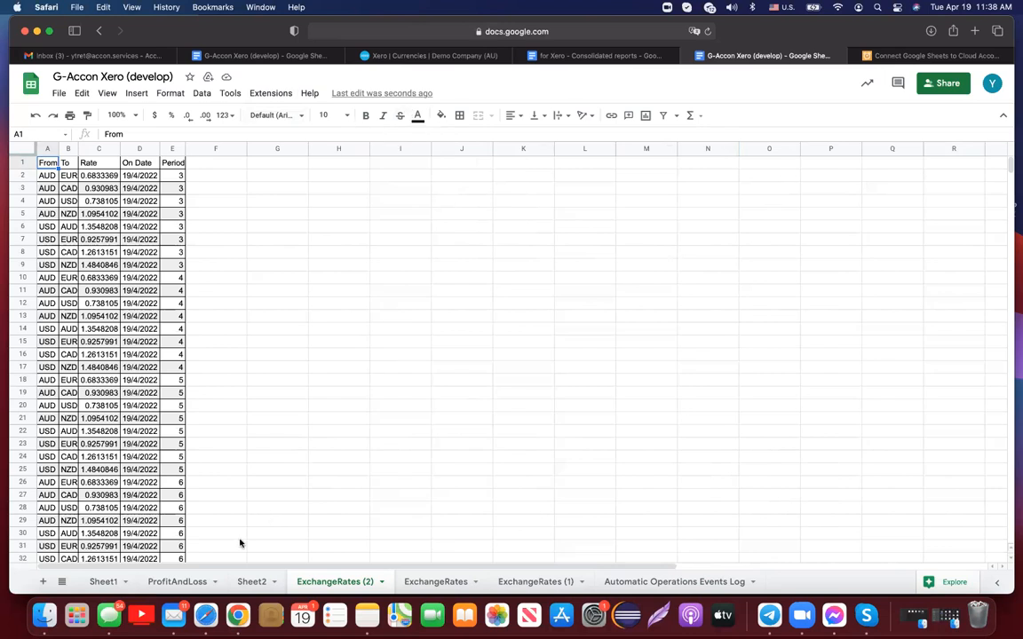
pyautogui.click(177, 582)
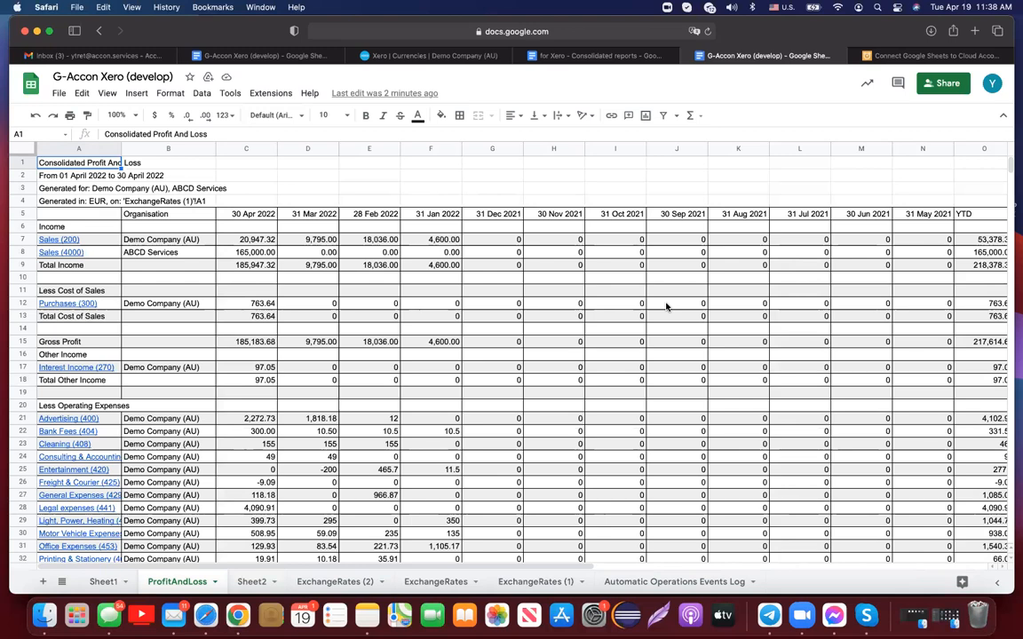
pyautogui.scroll(-5, 666, 306)
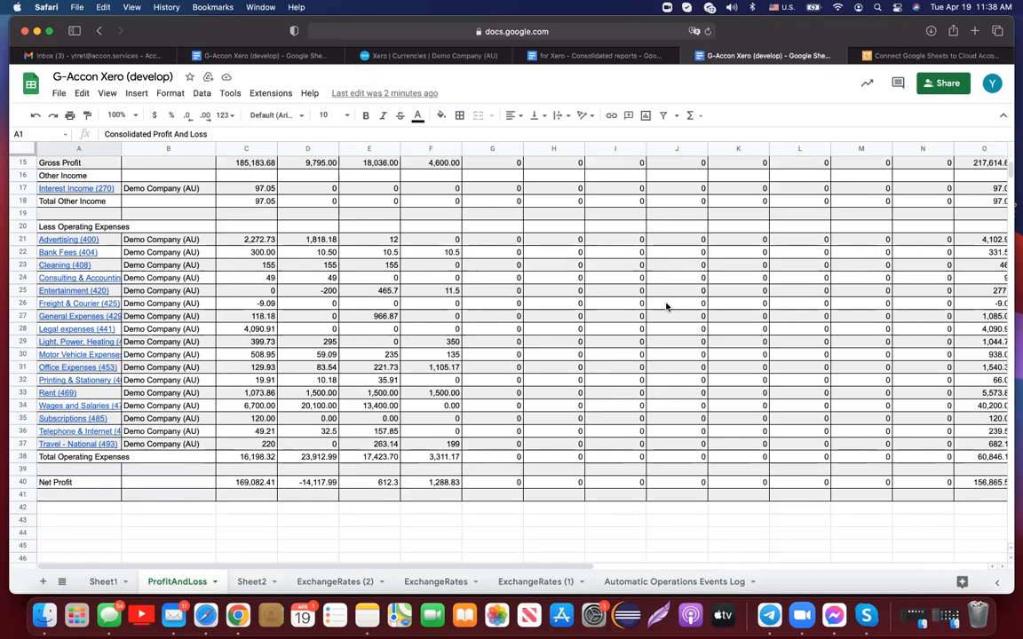
pyautogui.scroll(5, 667, 306)
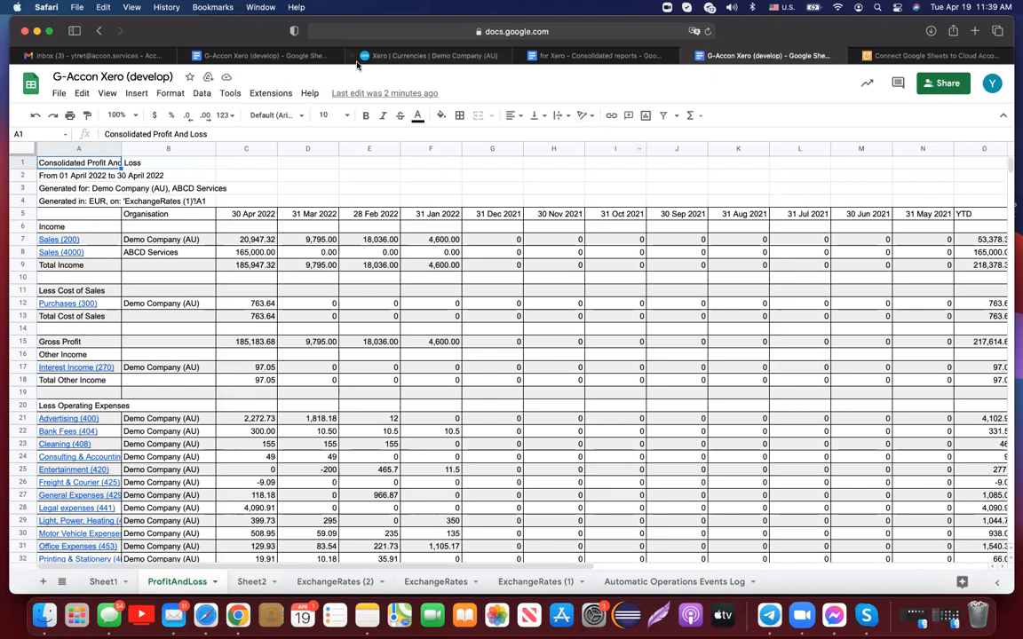
# - Review the Standard Reports Multi-Currency Converter currencies, keeping AUD, then switch to the accon.services site
pyautogui.click(270, 93)
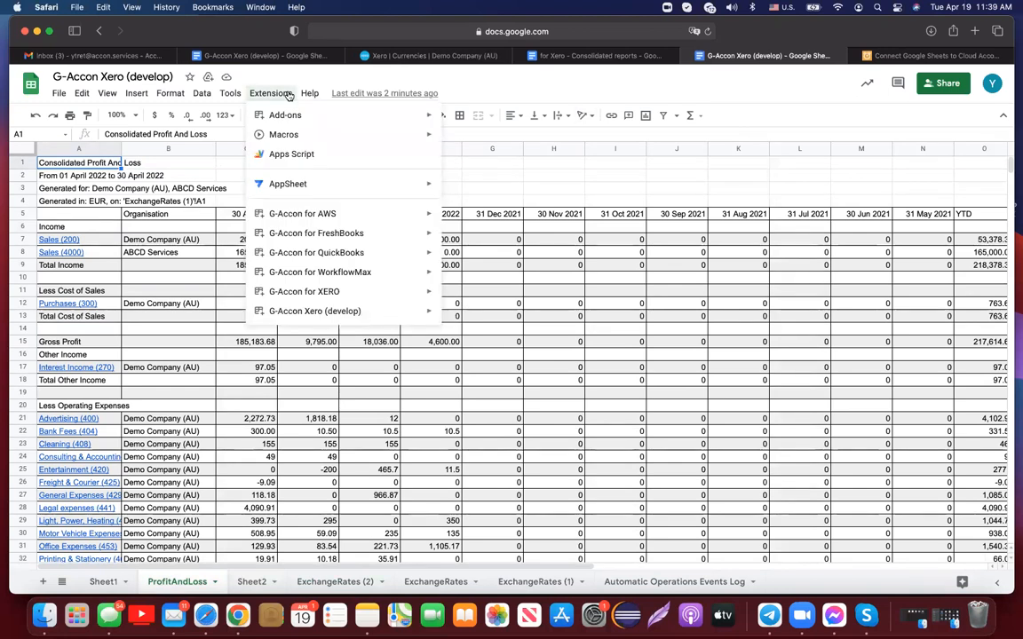
pyautogui.moveTo(383, 313)
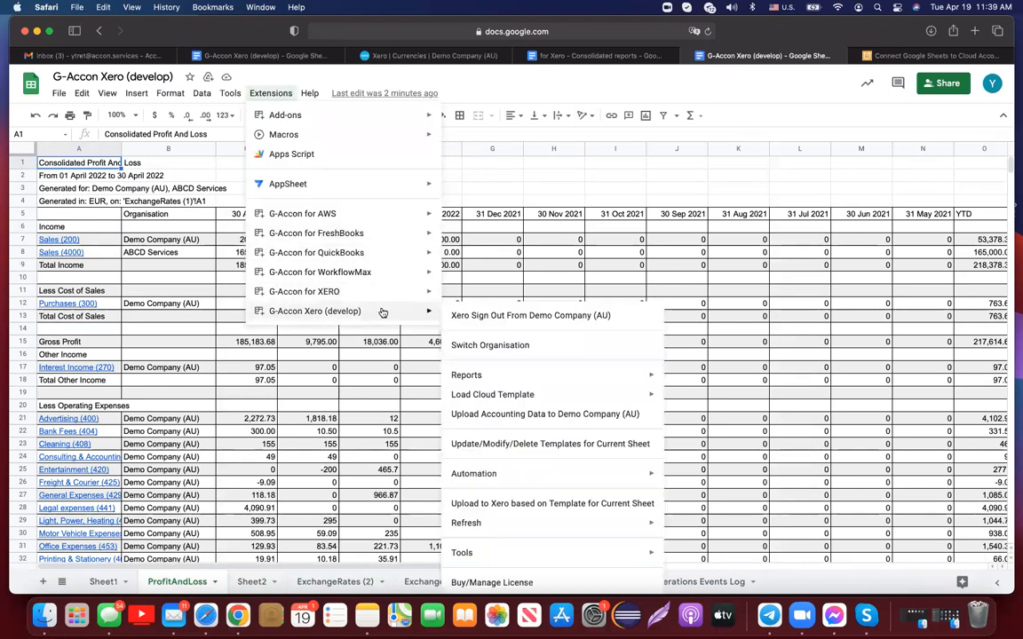
pyautogui.moveTo(491, 379)
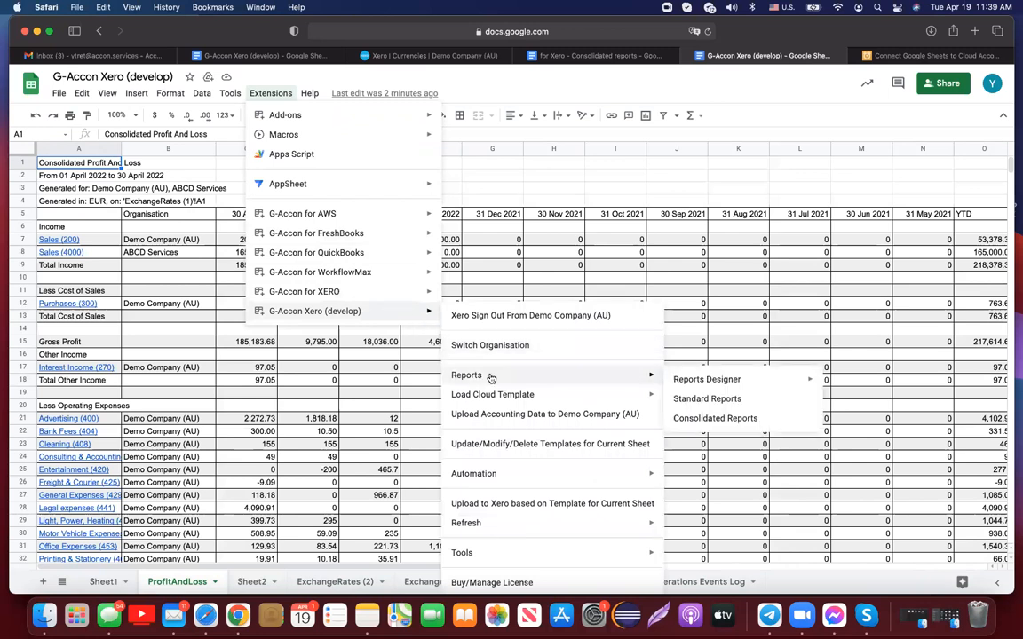
pyautogui.click(678, 400)
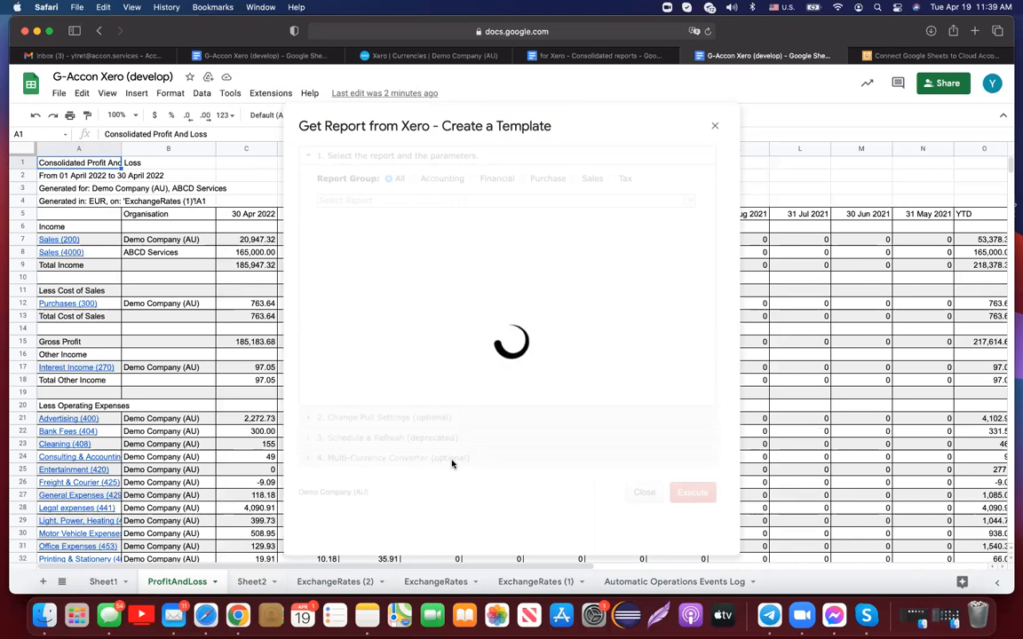
pyautogui.click(452, 461)
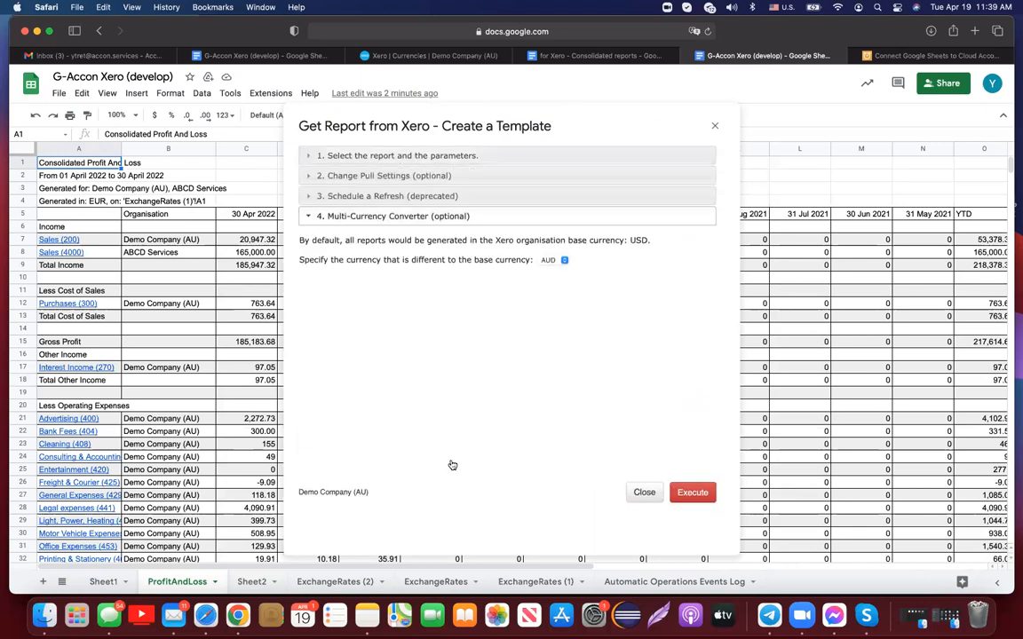
pyautogui.click(564, 261)
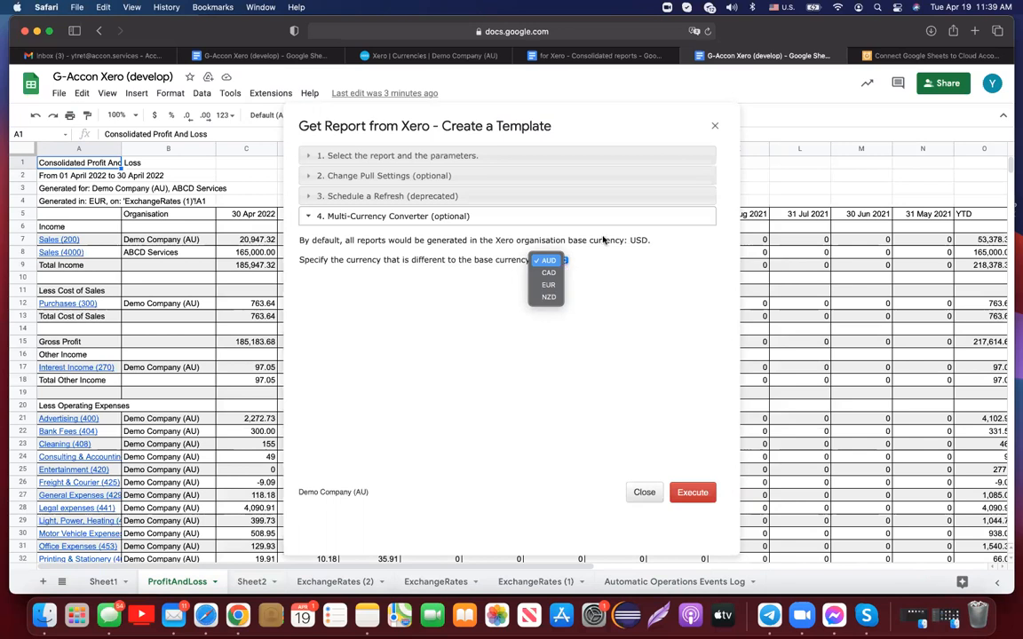
pyautogui.click(715, 126)
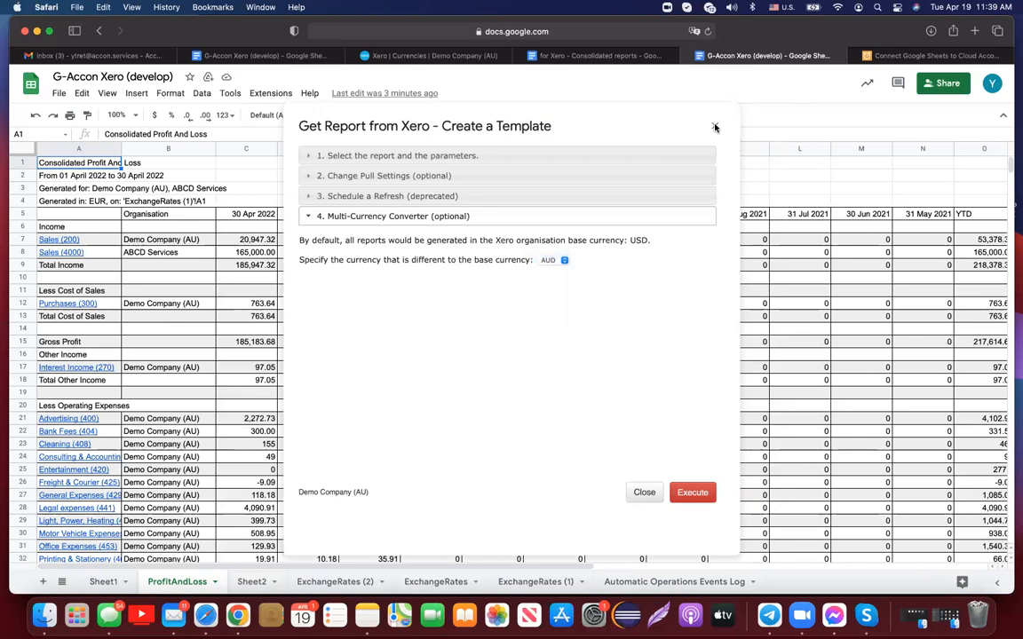
pyautogui.click(898, 57)
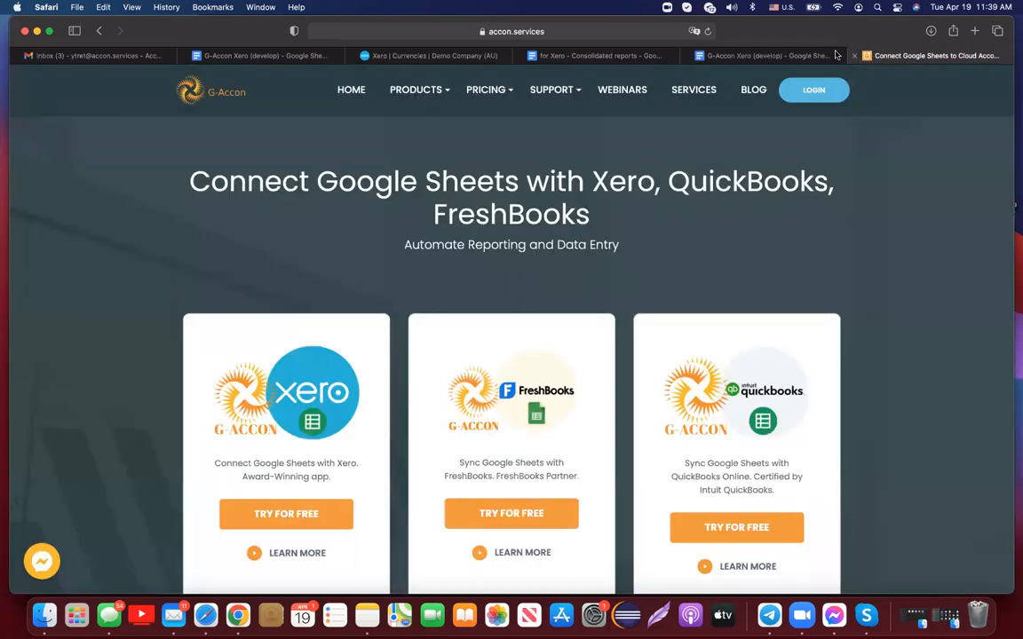
# - Find the 'Consolidated Xero Reports in Google Sheets by G-Accon' post under BLOG > XERO and scroll through it
pyautogui.click(753, 91)
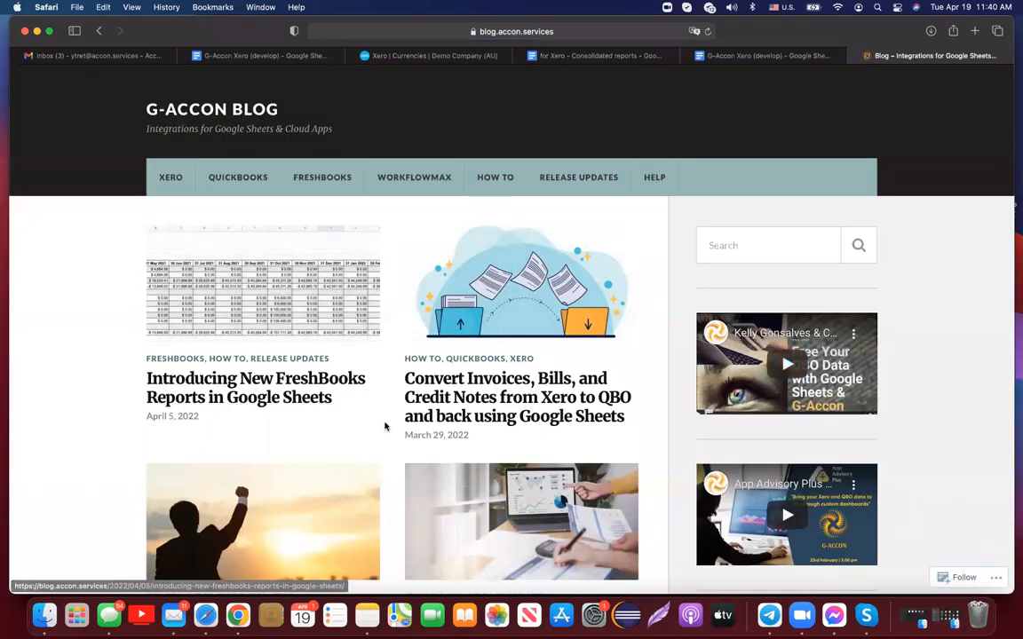
pyautogui.click(168, 176)
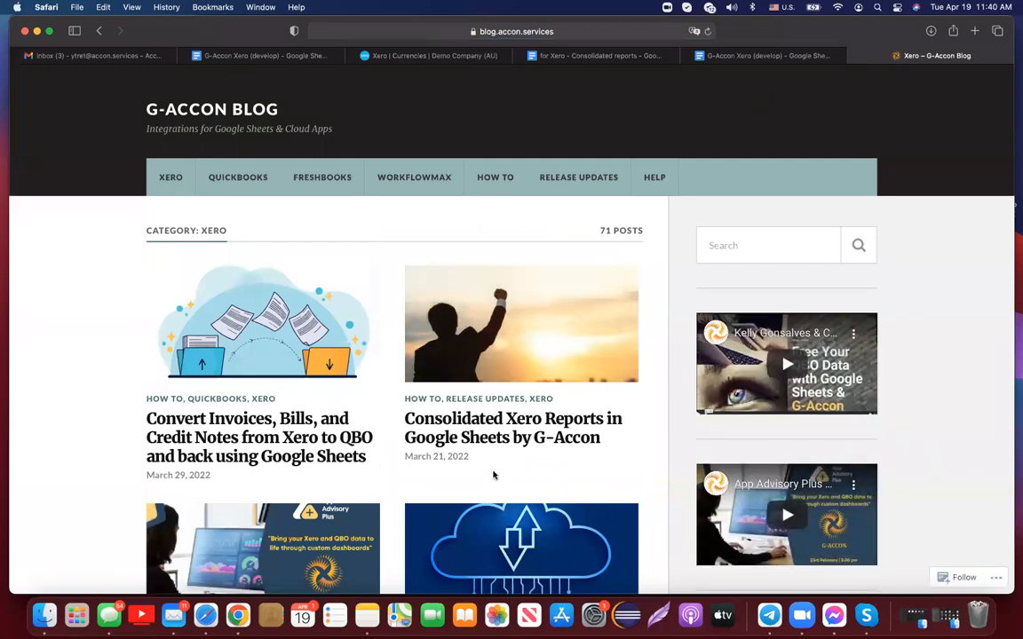
pyautogui.click(485, 429)
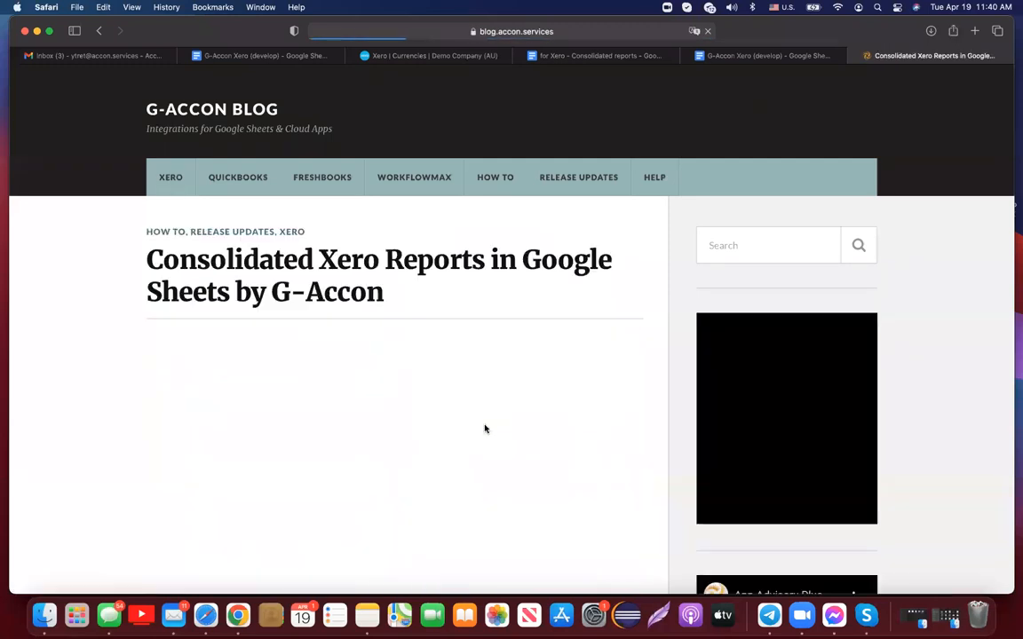
pyautogui.scroll(-2, 485, 429)
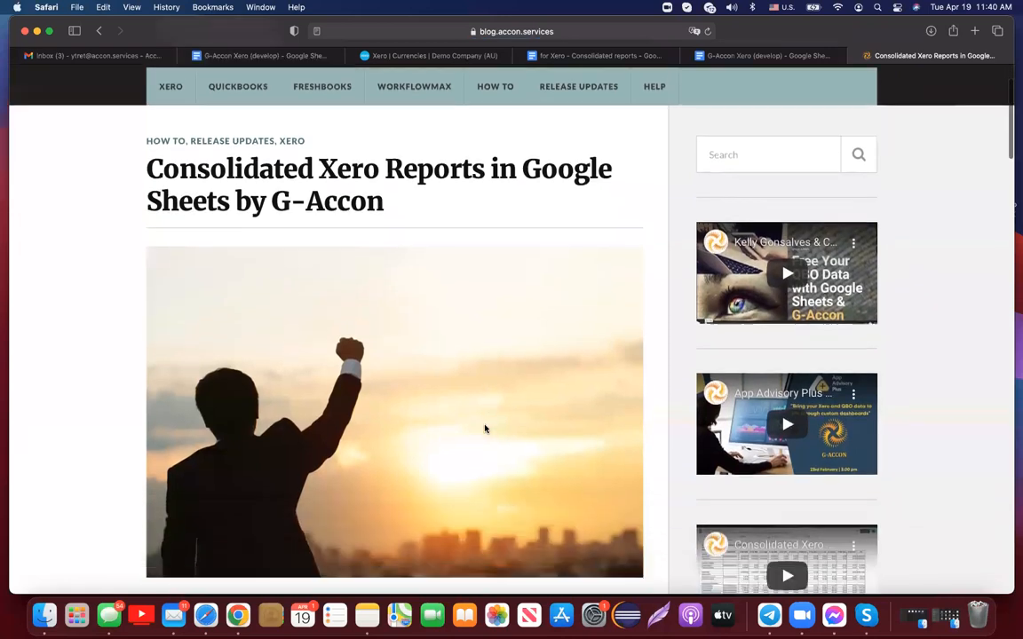
pyautogui.scroll(-10, 485, 428)
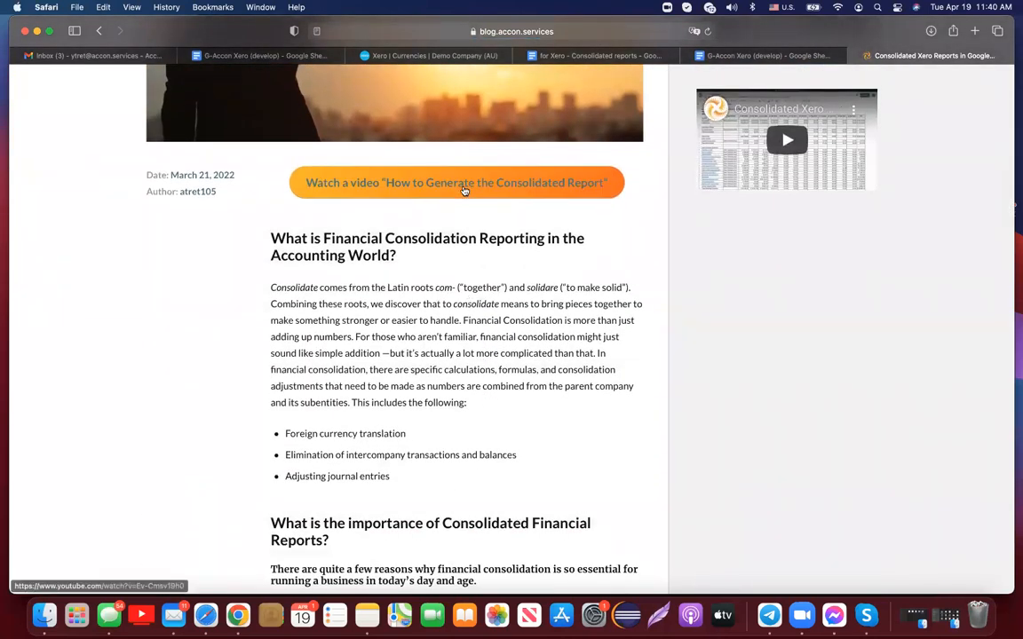
pyautogui.scroll(-5, 543, 482)
pyautogui.scroll(-20, 545, 483)
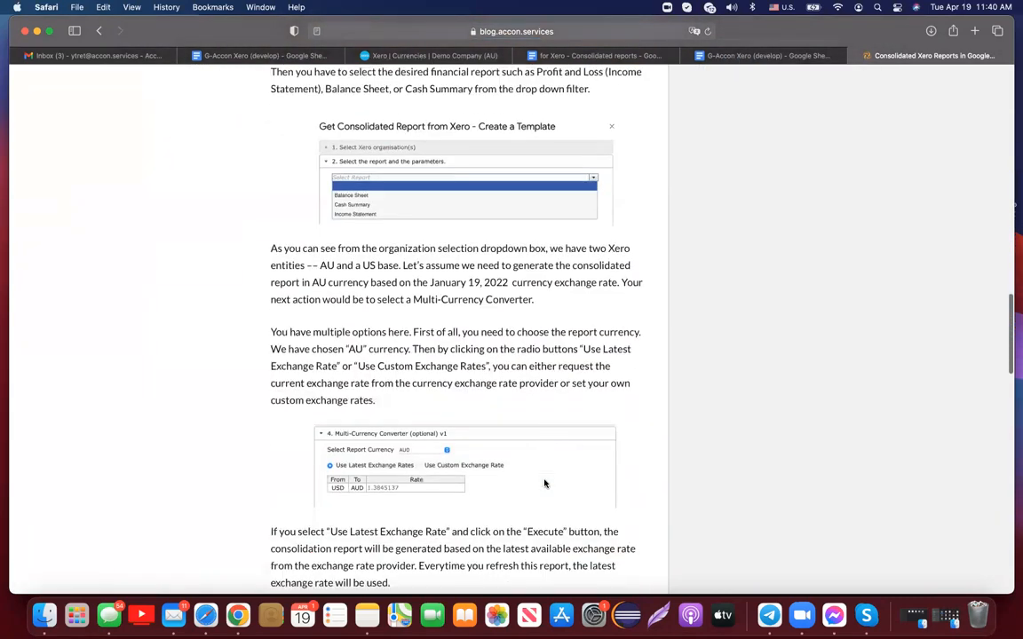
pyautogui.scroll(20, 544, 483)
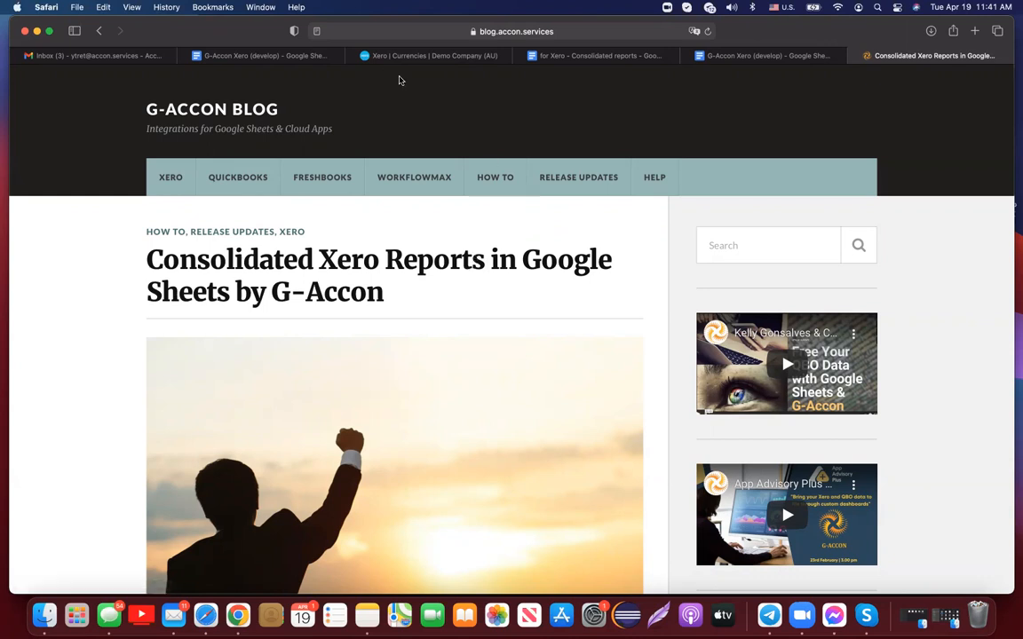
# - Go back to the G-Accon home page and open the WEBINARS page
pyautogui.click(100, 31)
pyautogui.click(100, 31)
pyautogui.click(99, 31)
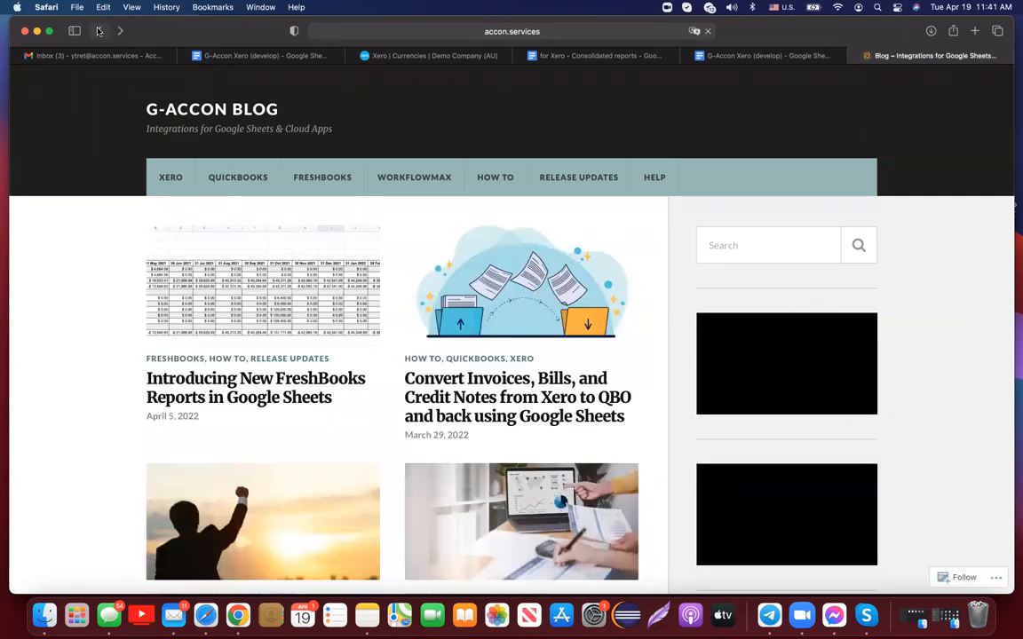
pyautogui.moveTo(581, 105)
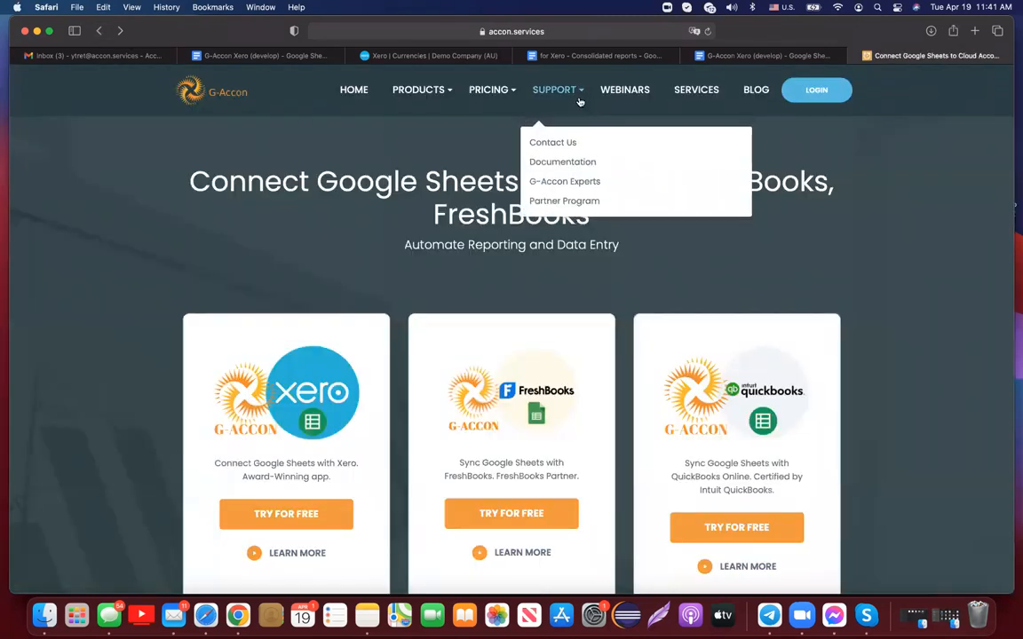
pyautogui.click(622, 91)
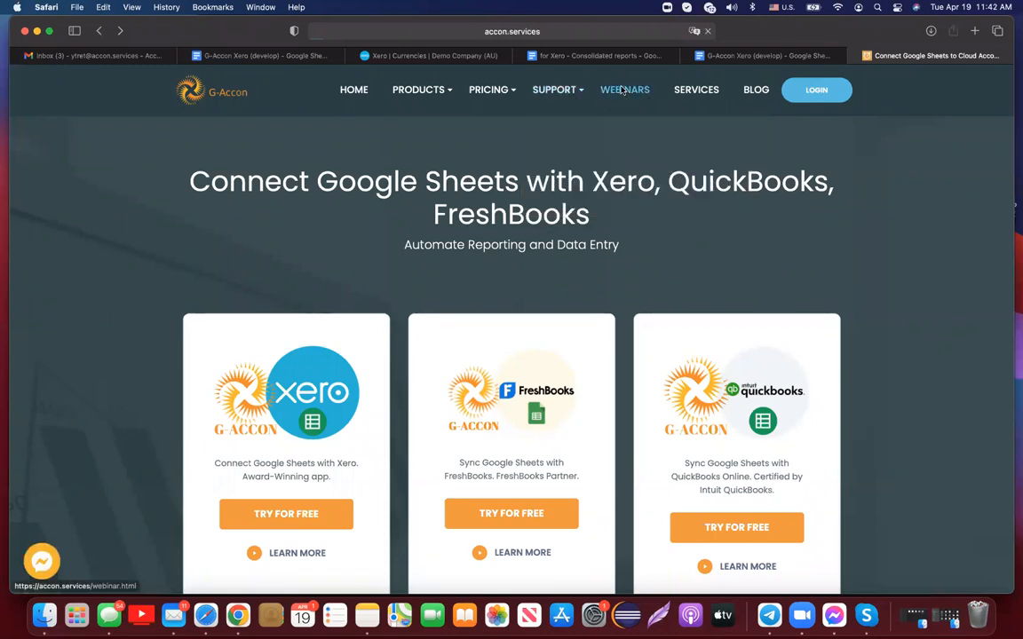
# - Scroll through the webinar list headed by 'Introducing Consolidated Reporting' on April 19, 11 AM EST
pyautogui.scroll(-1, 648, 427)
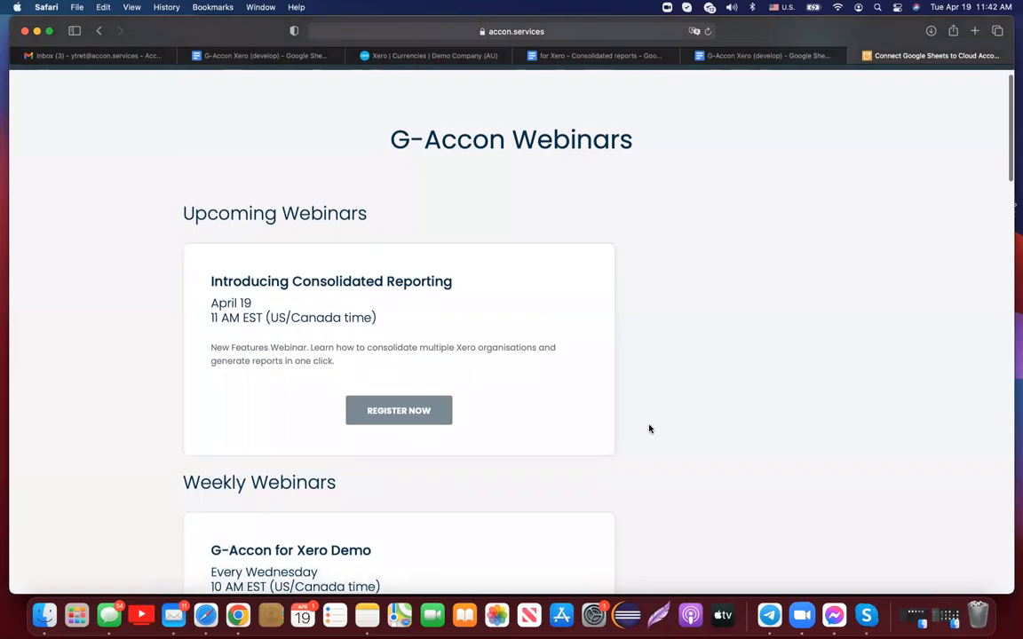
pyautogui.scroll(-2, 648, 429)
pyautogui.scroll(-8, 649, 429)
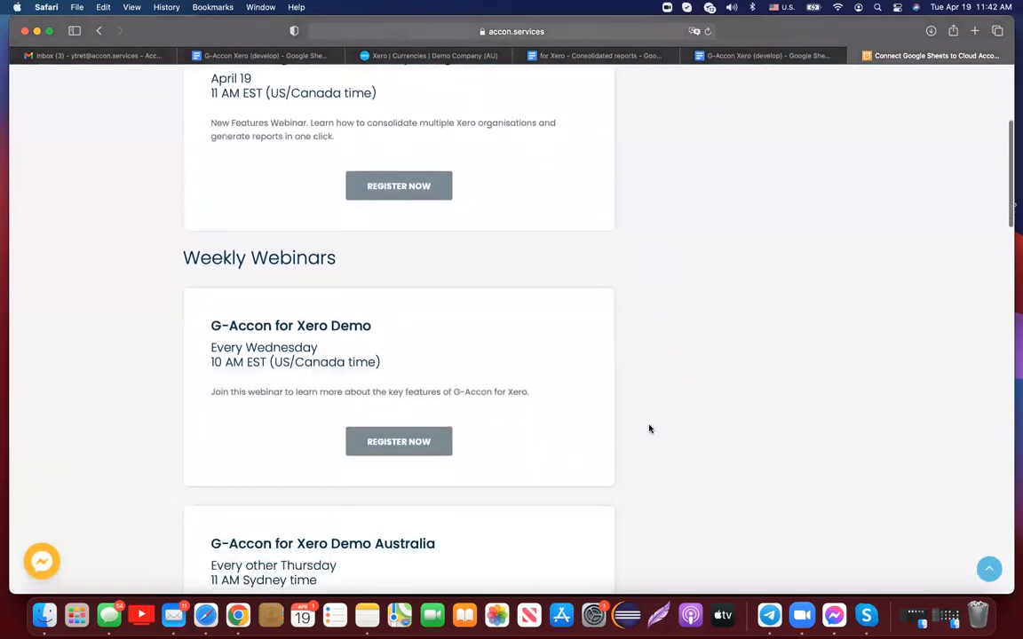
pyautogui.scroll(-4, 649, 429)
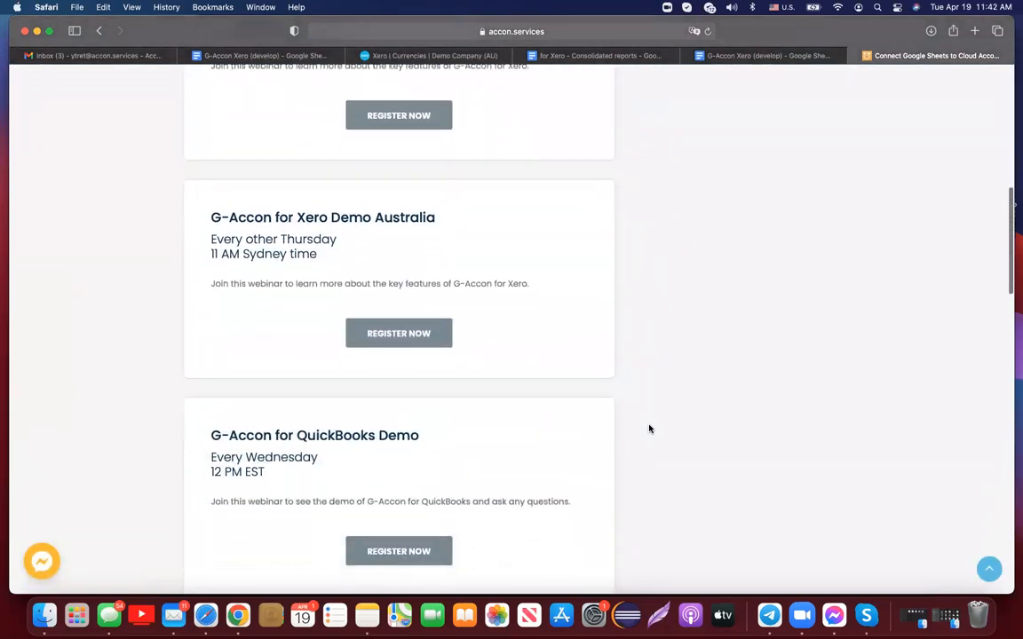
pyautogui.scroll(-2, 649, 429)
pyautogui.scroll(-7, 649, 429)
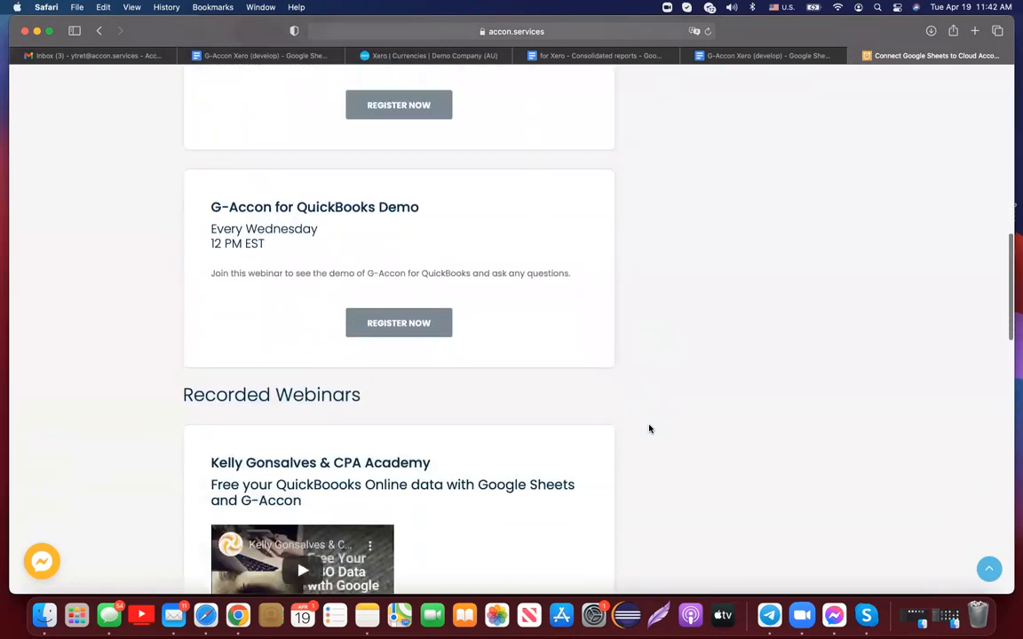
pyautogui.scroll(10, 649, 435)
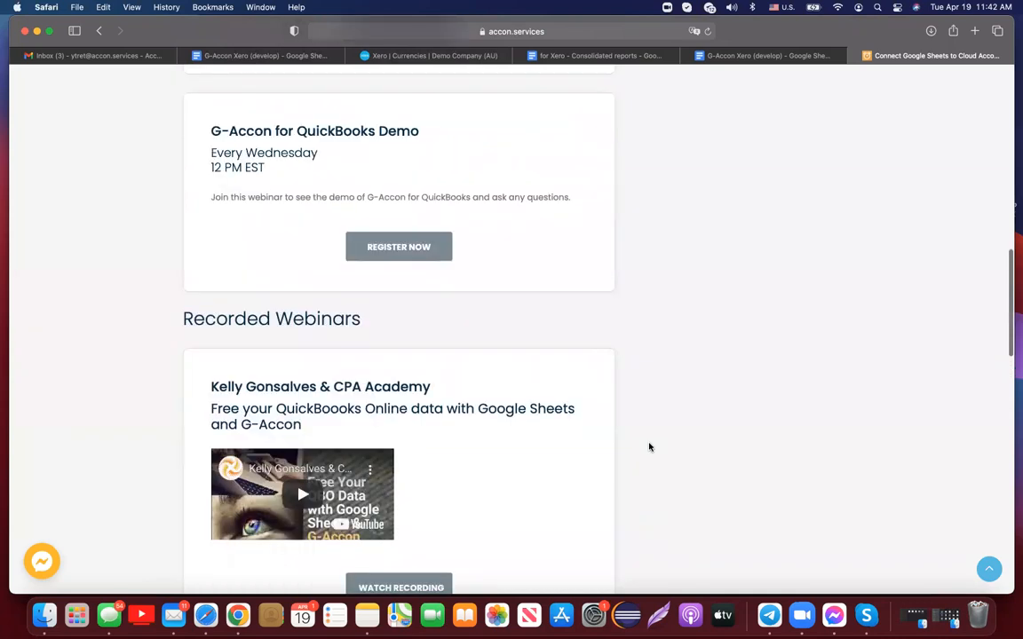
pyautogui.scroll(7, 649, 446)
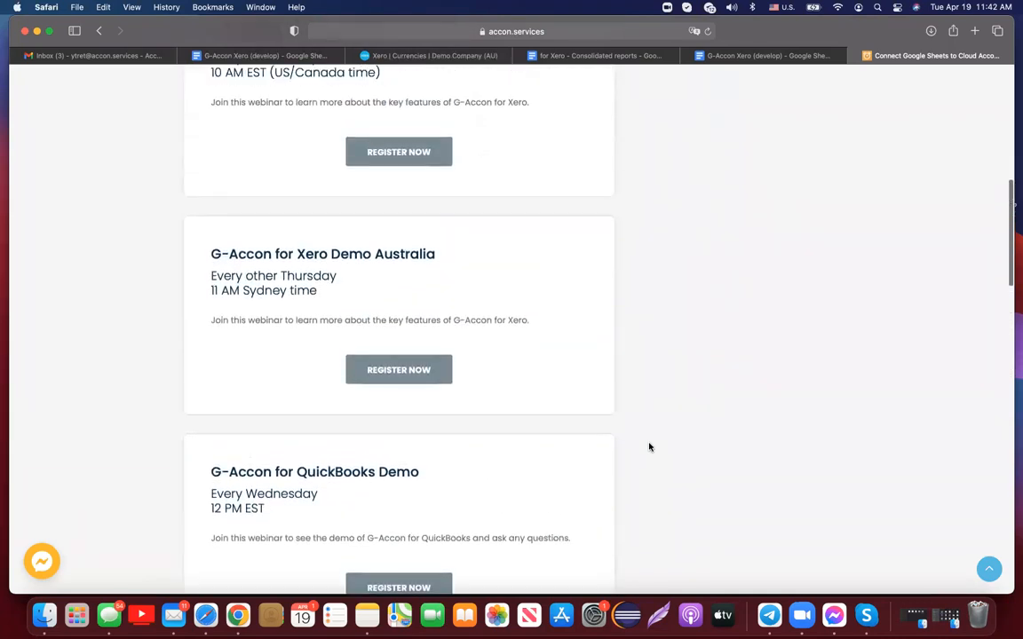
pyautogui.scroll(8, 649, 447)
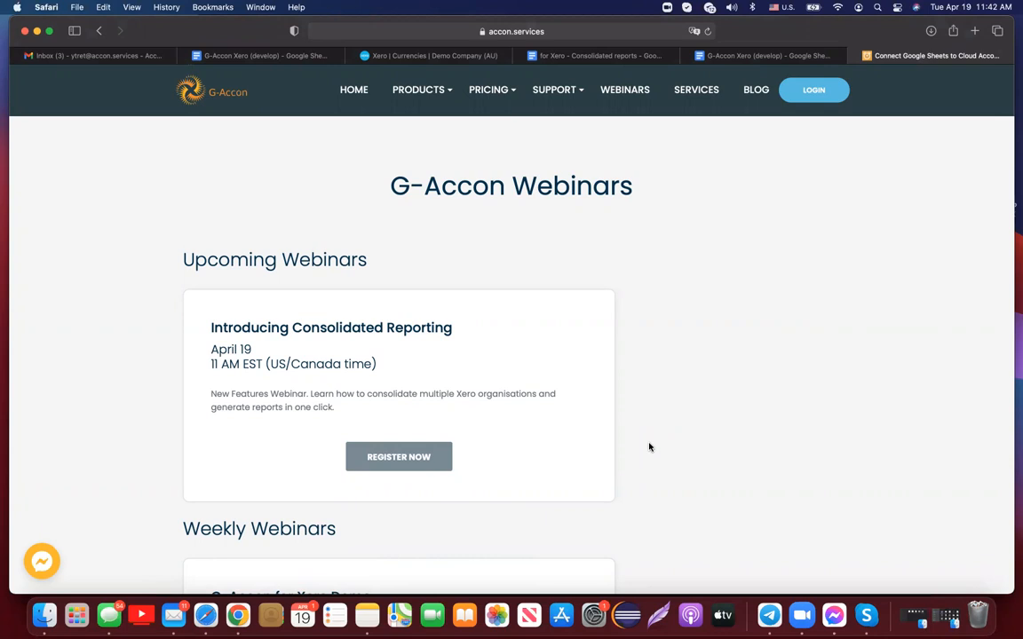
pyautogui.scroll(-1, 649, 447)
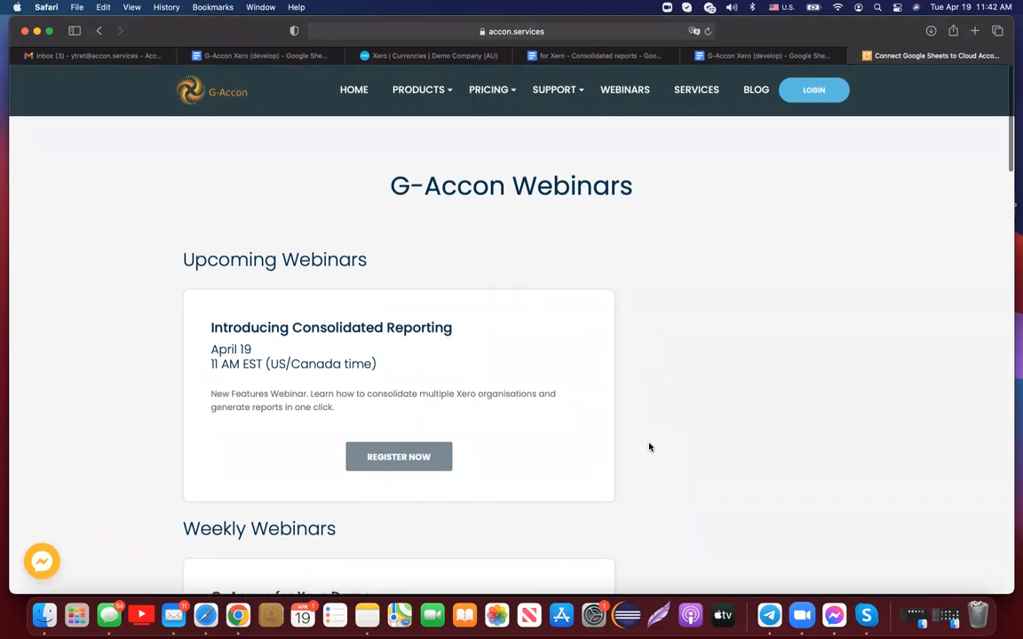